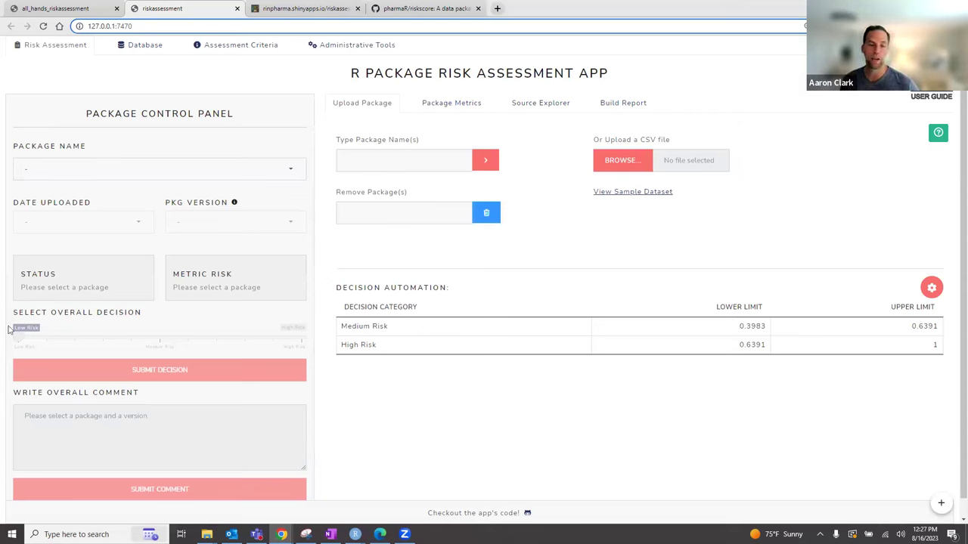
- Try choosing the packages A3, AATtools, abasequence and abbyyR for upload
{"action": "left_click", "coordinate": [289, 170]}
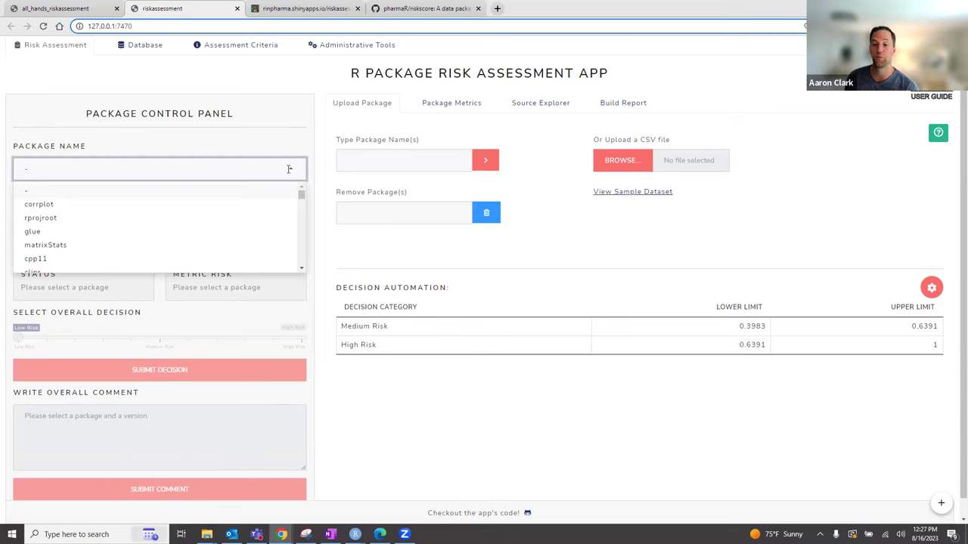
{"action": "left_click", "coordinate": [378, 165]}
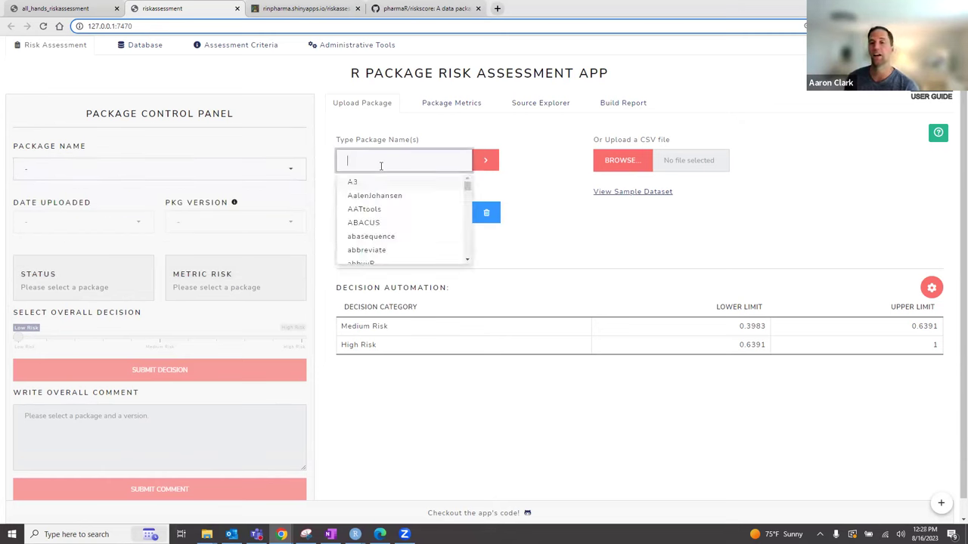
{"action": "left_click", "coordinate": [384, 183]}
{"action": "left_click", "coordinate": [385, 195]}
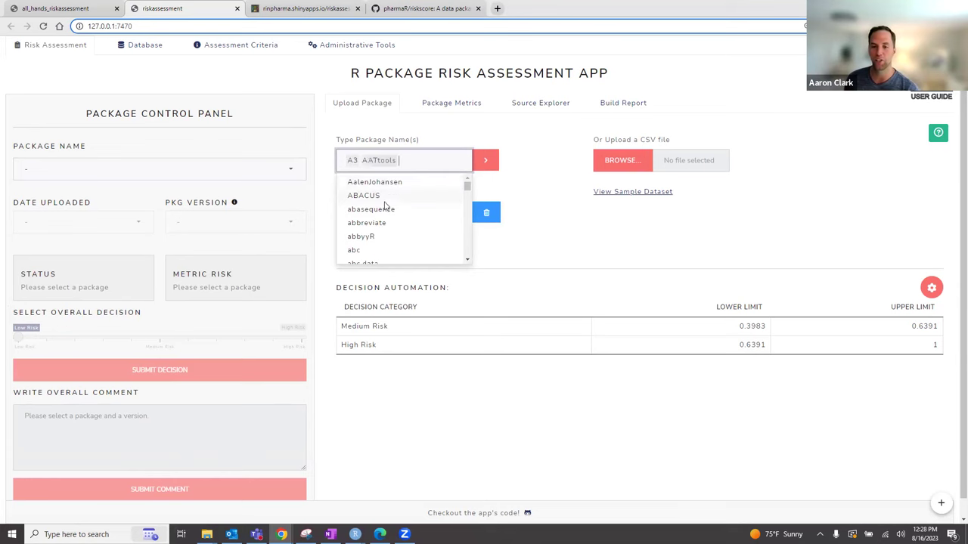
{"action": "left_click", "coordinate": [385, 209]}
{"action": "left_click", "coordinate": [385, 222]}
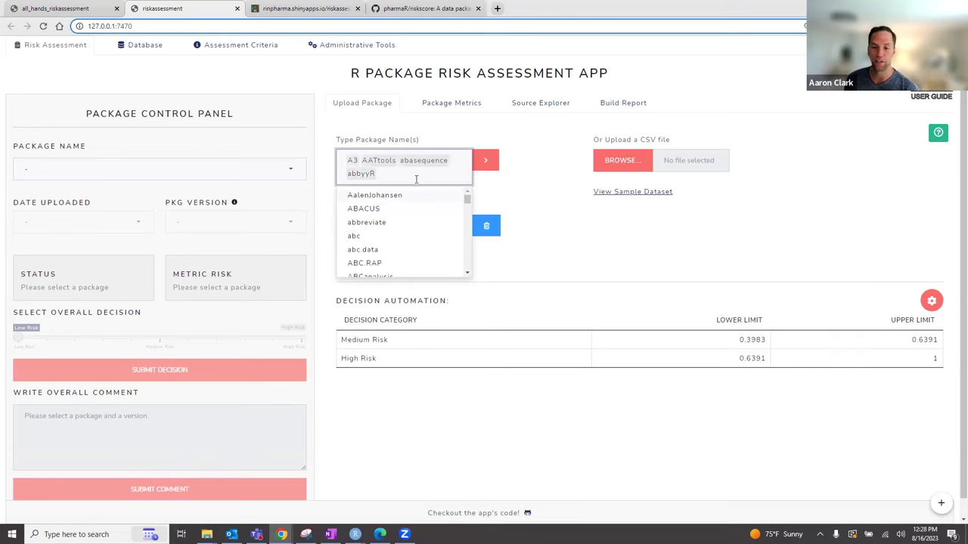
{"action": "scroll", "coordinate": [465, 203], "scroll_direction": "down", "scroll_amount": 10}
{"action": "left_click", "coordinate": [443, 172]}
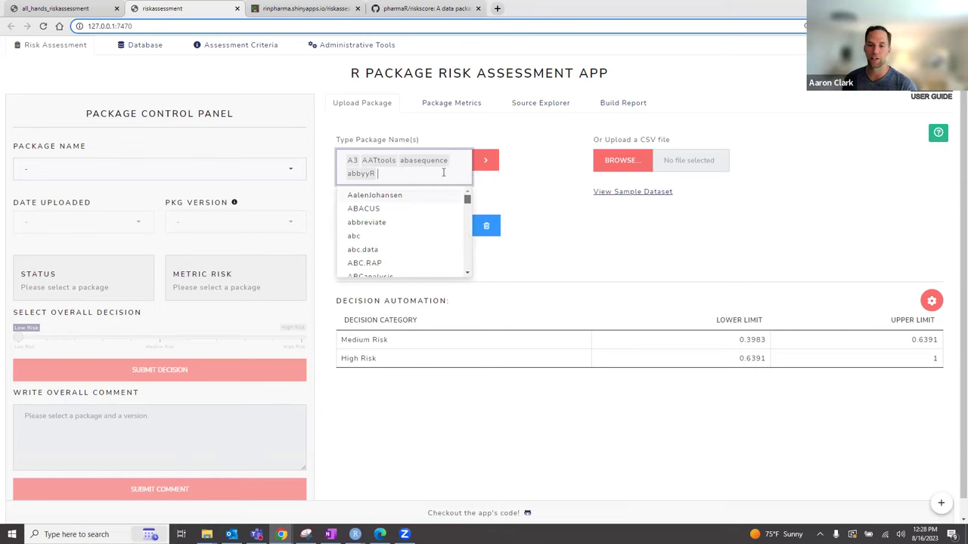
- Clear all chosen package names from the upload selection
{"action": "key", "text": "BackSpace"}
{"action": "key", "text": "BackSpace"}
{"action": "key", "text": "BackSpace"}
{"action": "key", "text": "BackSpace"}
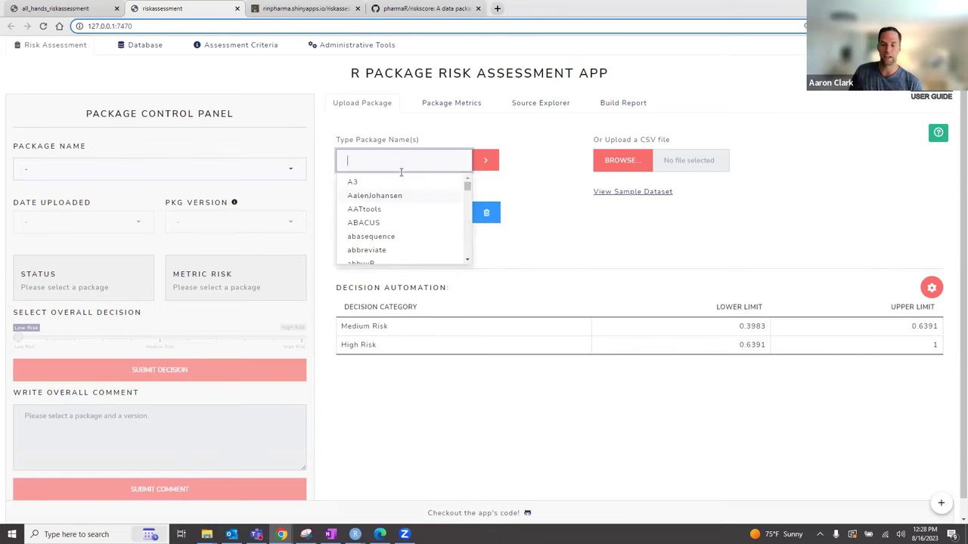
{"action": "left_click", "coordinate": [511, 178]}
- Look through the packages available for removal and view the sample CSV dataset, closing both without changes
{"action": "left_click", "coordinate": [407, 212]}
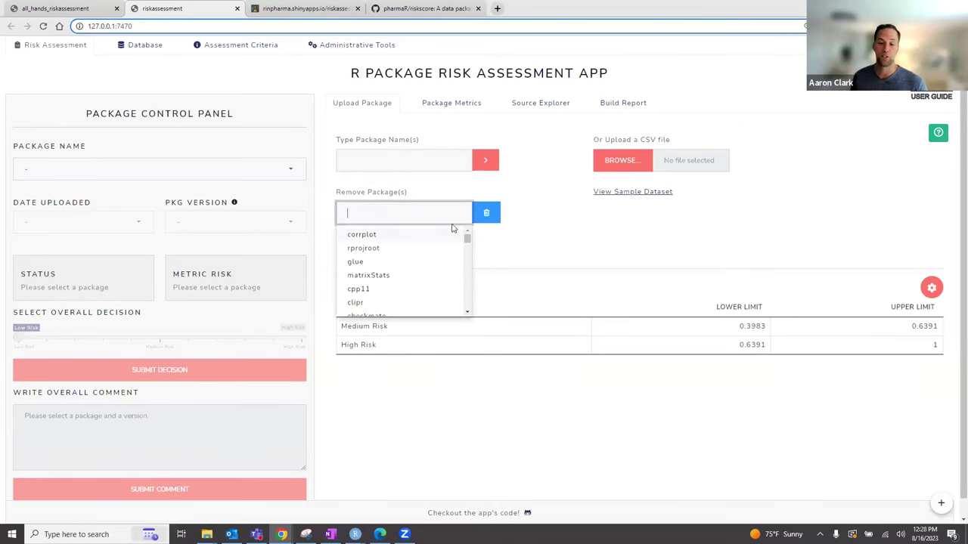
{"action": "left_click", "coordinate": [526, 204]}
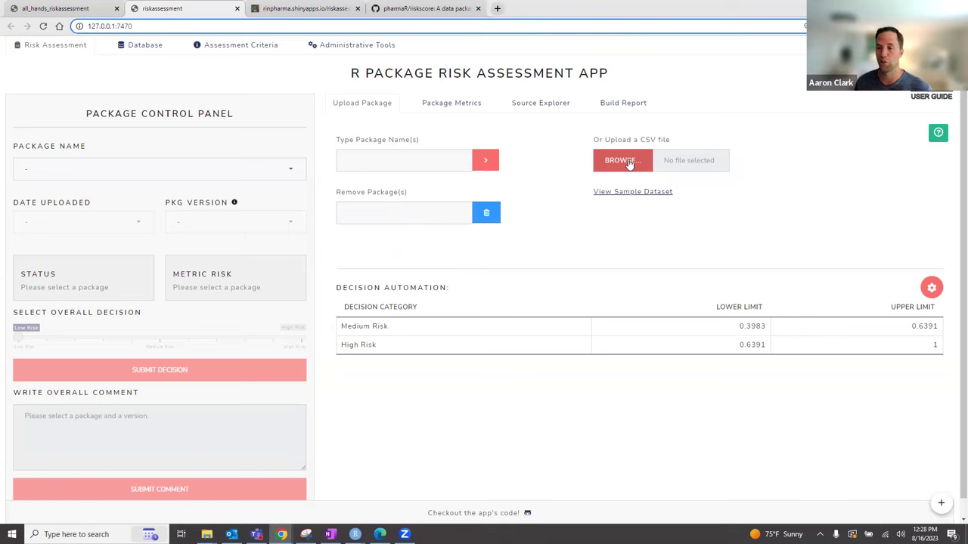
{"action": "left_click", "coordinate": [638, 191]}
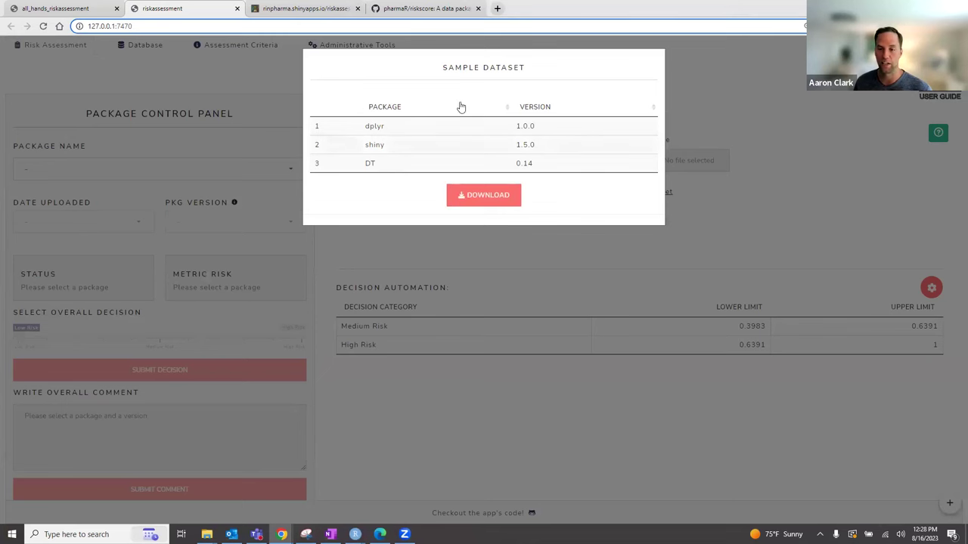
{"action": "left_click", "coordinate": [723, 196]}
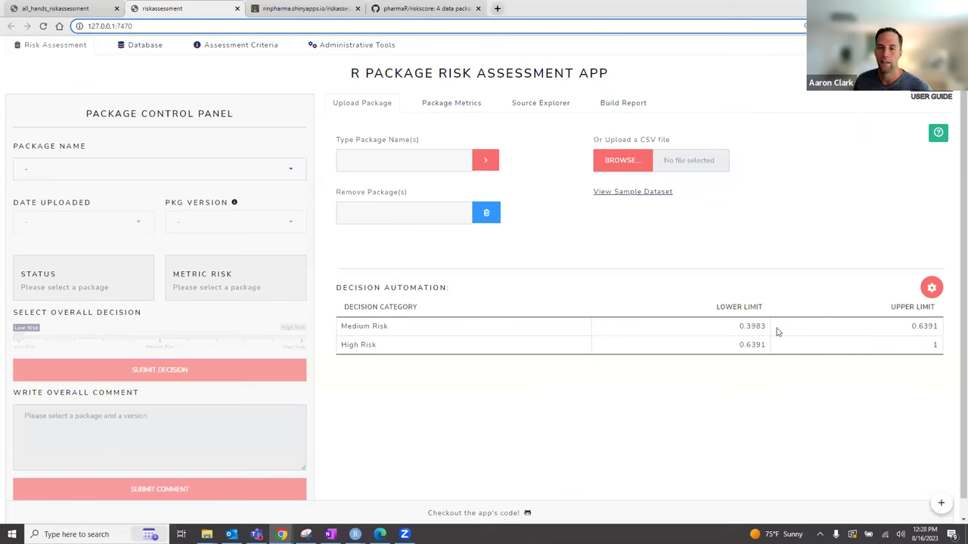
- Try setting the Medium Risk lower limit to 0.3 in the decision automation settings and leaving only the High Risk rule enabled
{"action": "left_click", "coordinate": [932, 289]}
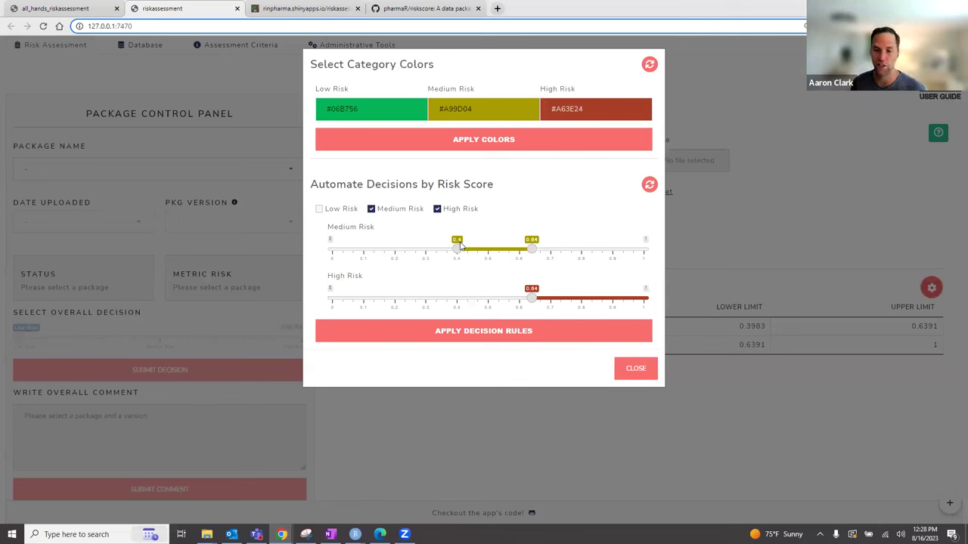
{"action": "left_click_drag", "start_coordinate": [456, 252], "coordinate": [426, 253]}
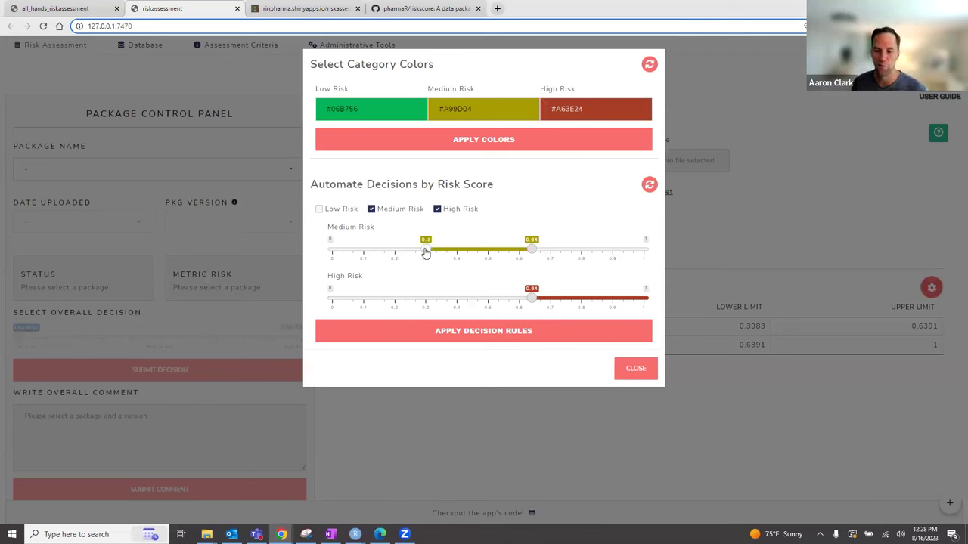
{"action": "left_click", "coordinate": [340, 211]}
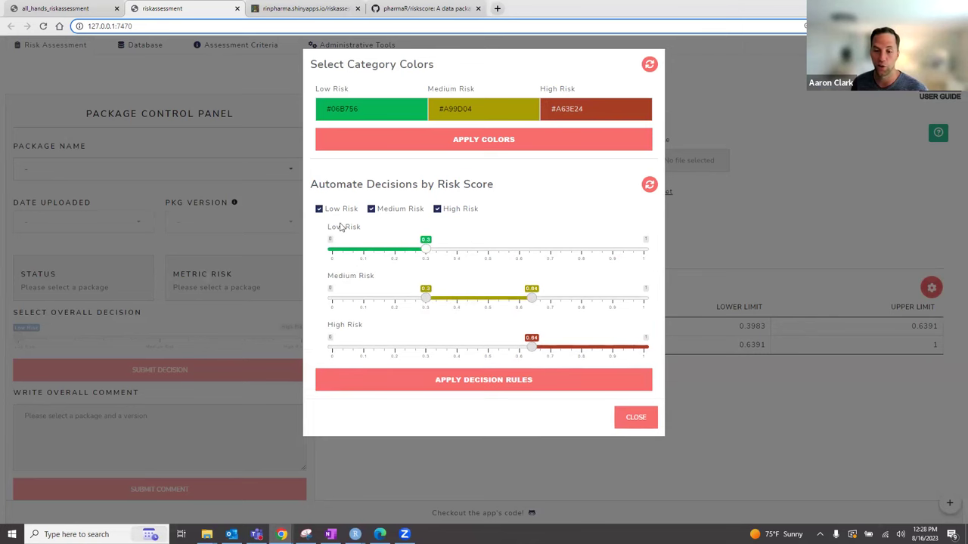
{"action": "left_click", "coordinate": [346, 211]}
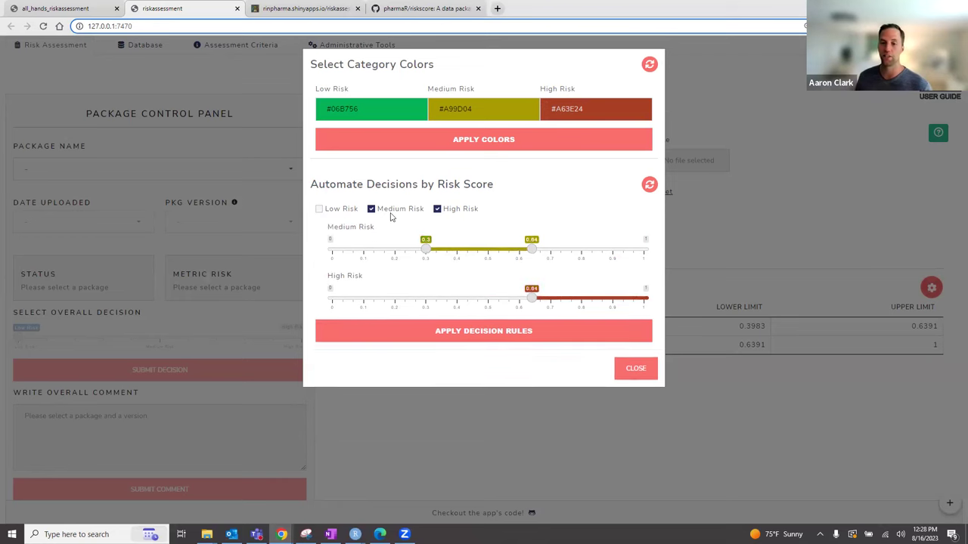
{"action": "left_click", "coordinate": [391, 214]}
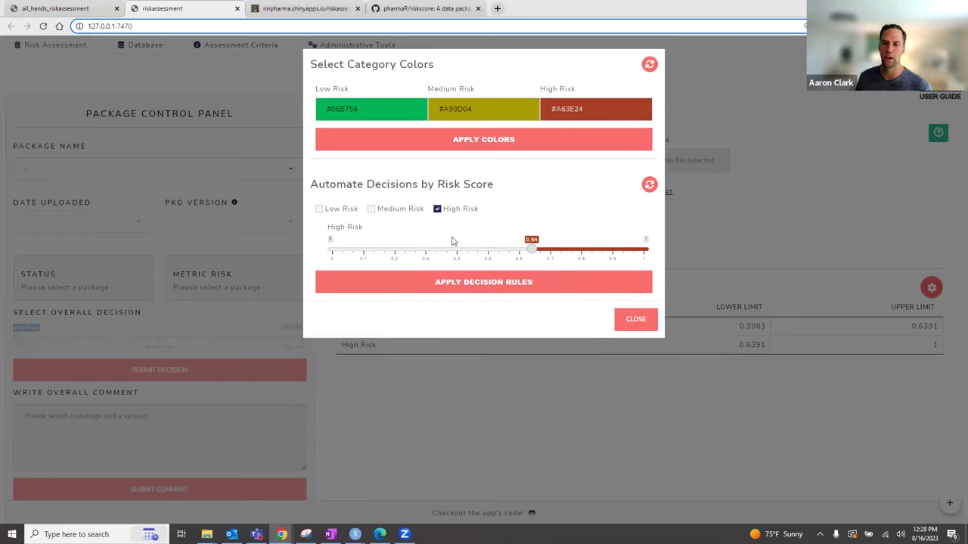
- Try category colors #8DD9AF for low, #C7C6B7 for medium and #C4AEA8 for high risk, and close the settings without applying them
{"action": "left_click", "coordinate": [403, 108]}
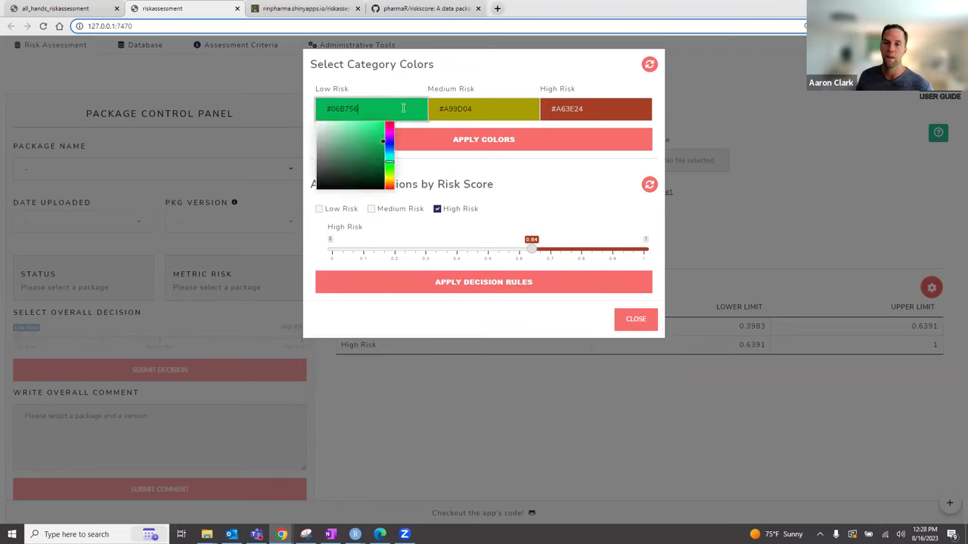
{"action": "left_click", "coordinate": [340, 131]}
{"action": "left_click", "coordinate": [452, 109]}
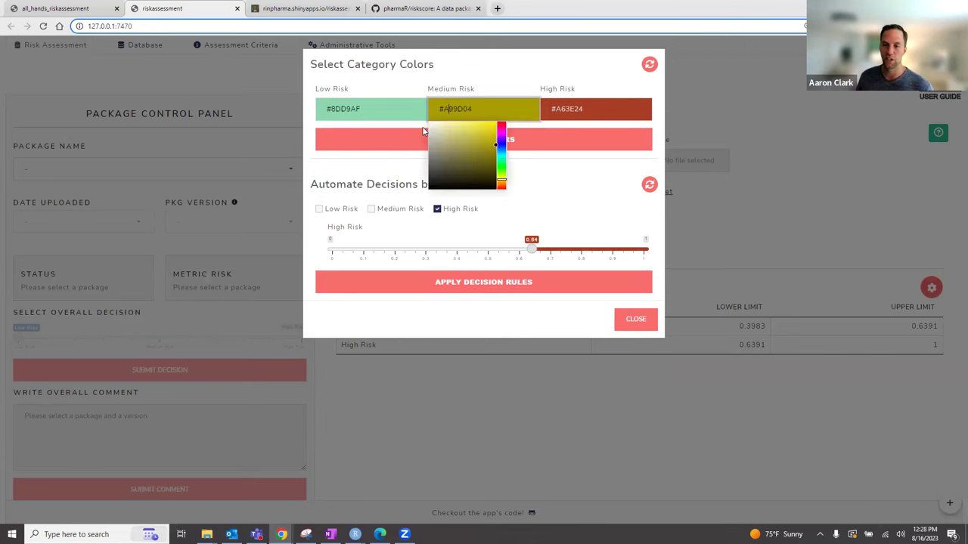
{"action": "left_click", "coordinate": [436, 135]}
{"action": "left_click", "coordinate": [570, 110]}
{"action": "left_click", "coordinate": [550, 141]}
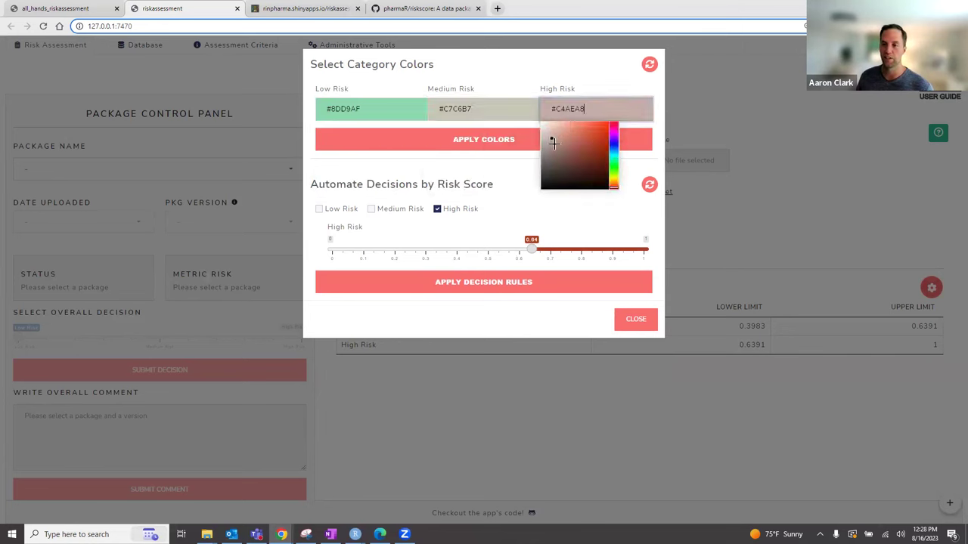
{"action": "left_click", "coordinate": [607, 210]}
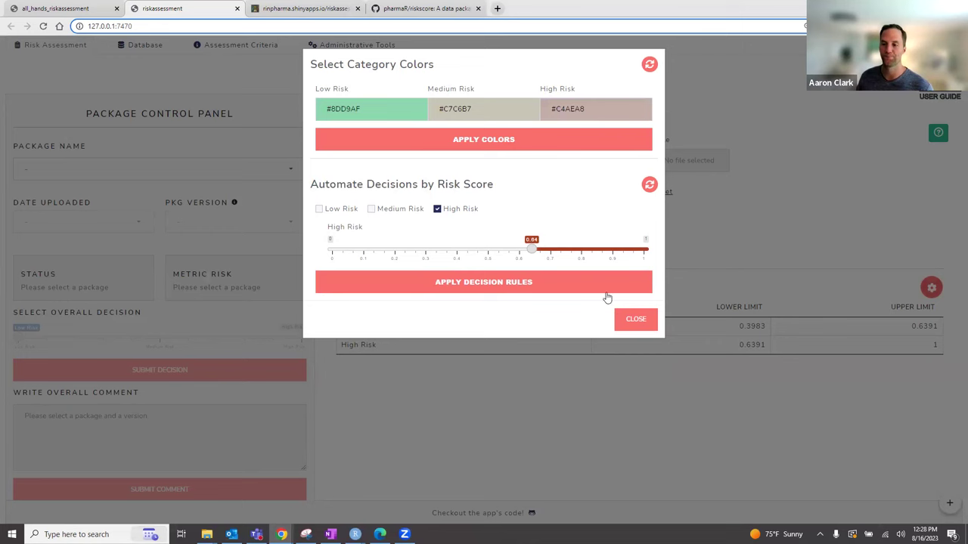
{"action": "left_click", "coordinate": [634, 319]}
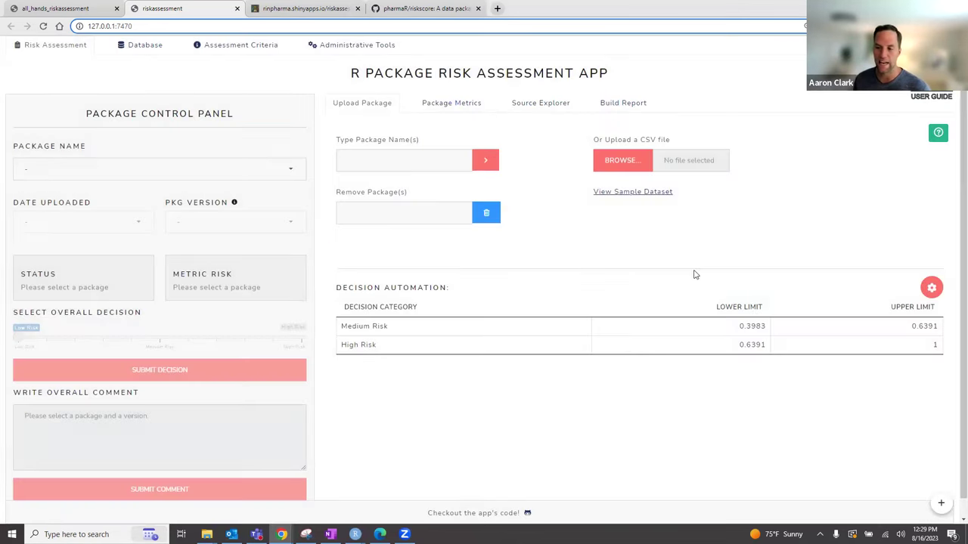
- Select prodlim as the package to assess
{"action": "left_click", "coordinate": [282, 161]}
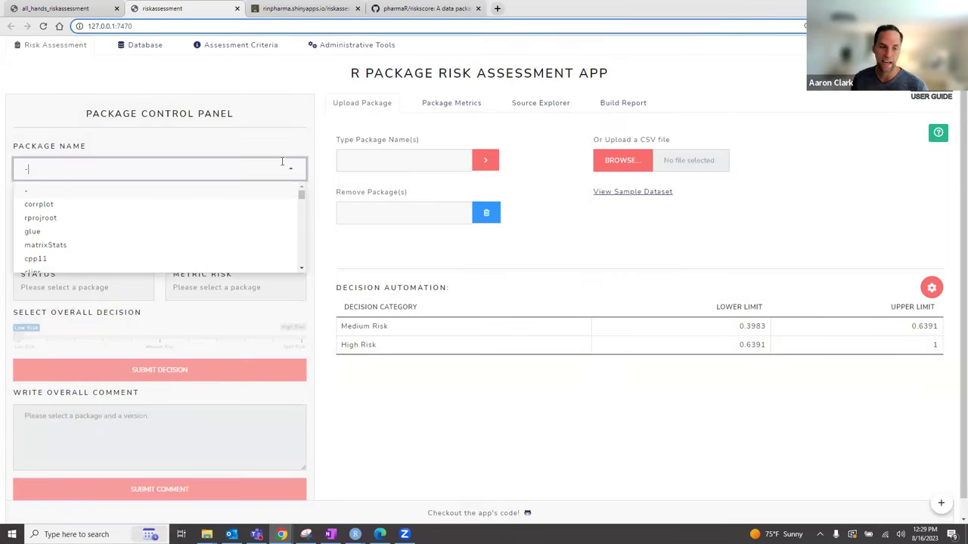
{"action": "type", "text": "prod"}
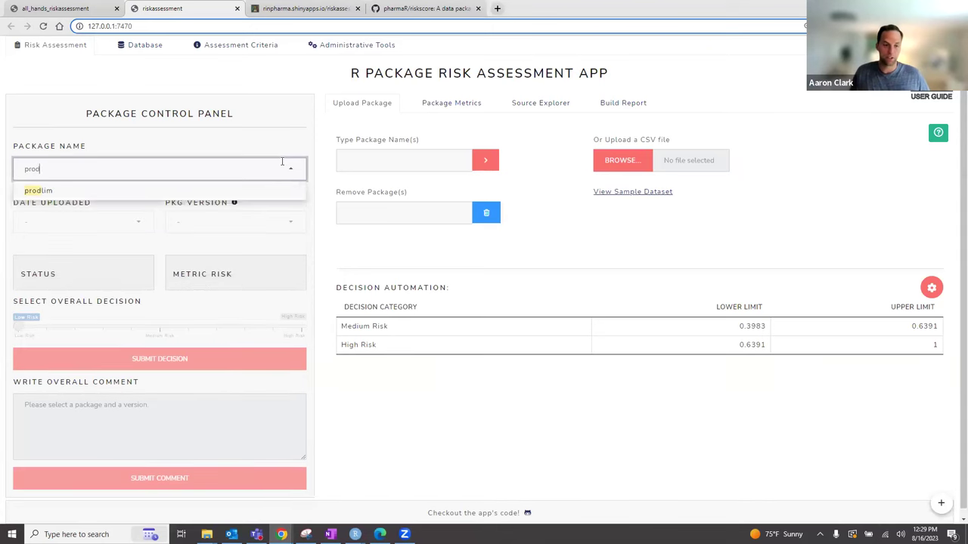
{"action": "type", "text": "li"}
{"action": "left_click", "coordinate": [126, 194]}
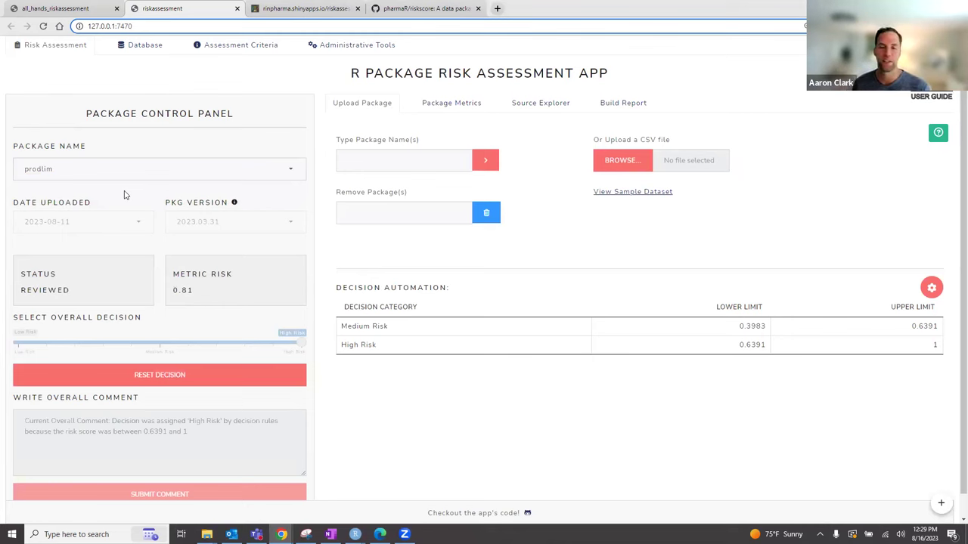
- Open prodlim's report builder and review the report preview's general information and package description
{"action": "left_click", "coordinate": [622, 103]}
{"action": "scroll", "coordinate": [604, 183], "scroll_direction": "down", "scroll_amount": 3}
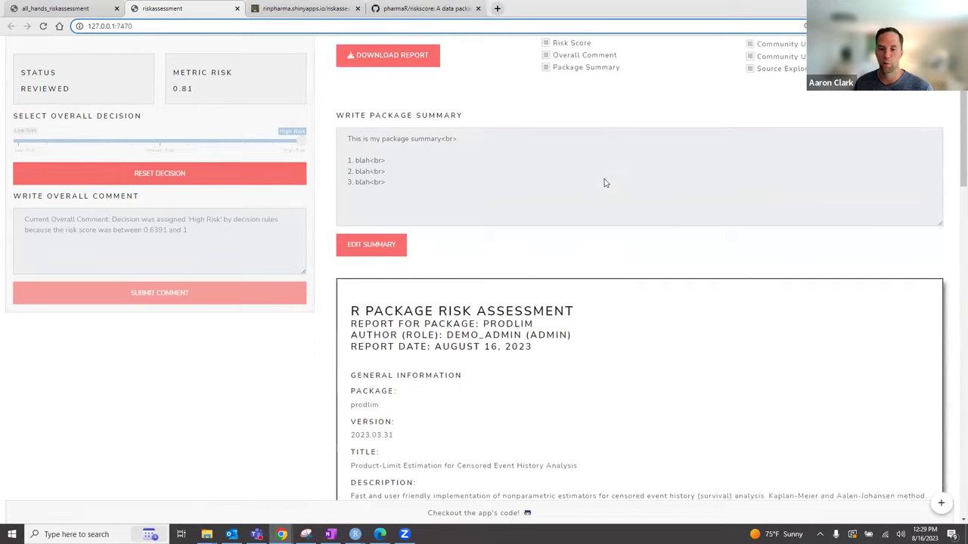
{"action": "scroll", "coordinate": [604, 183], "scroll_direction": "down", "scroll_amount": 3}
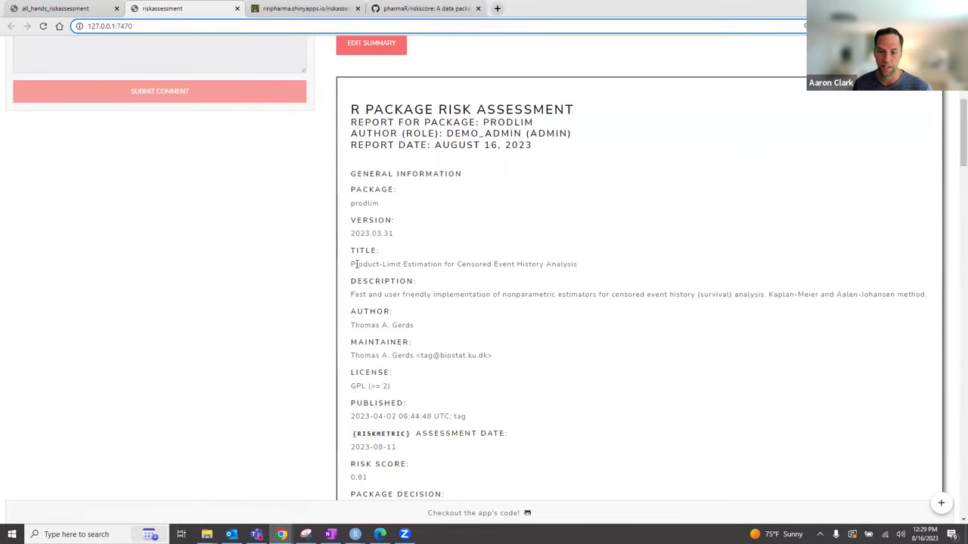
{"action": "left_click_drag", "start_coordinate": [351, 294], "coordinate": [689, 294]}
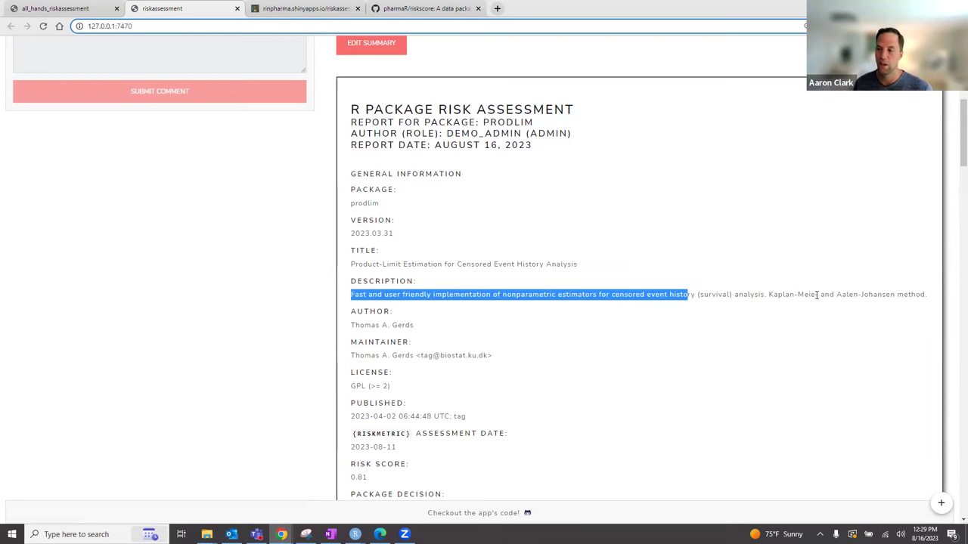
{"action": "scroll", "coordinate": [497, 274], "scroll_direction": "up", "scroll_amount": 5}
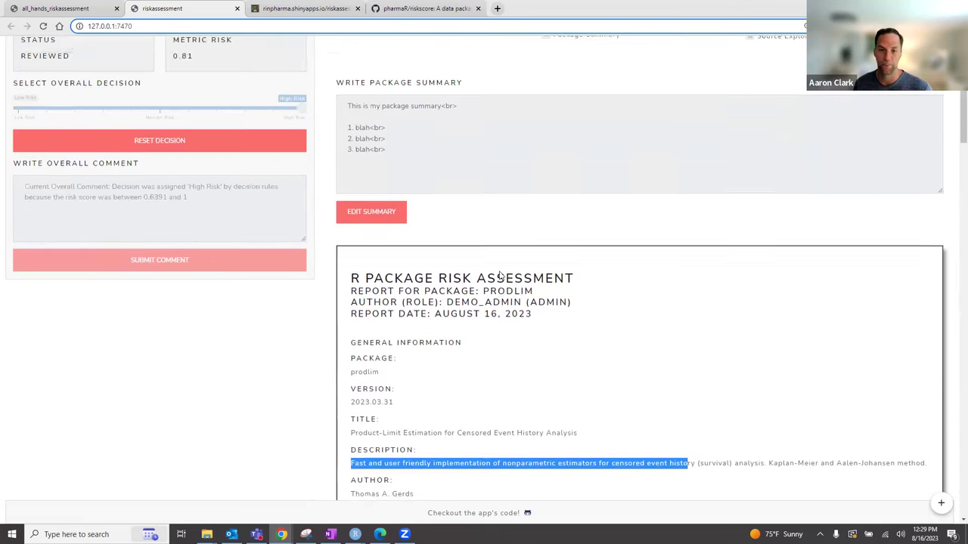
{"action": "scroll", "coordinate": [213, 191], "scroll_direction": "up", "scroll_amount": 1}
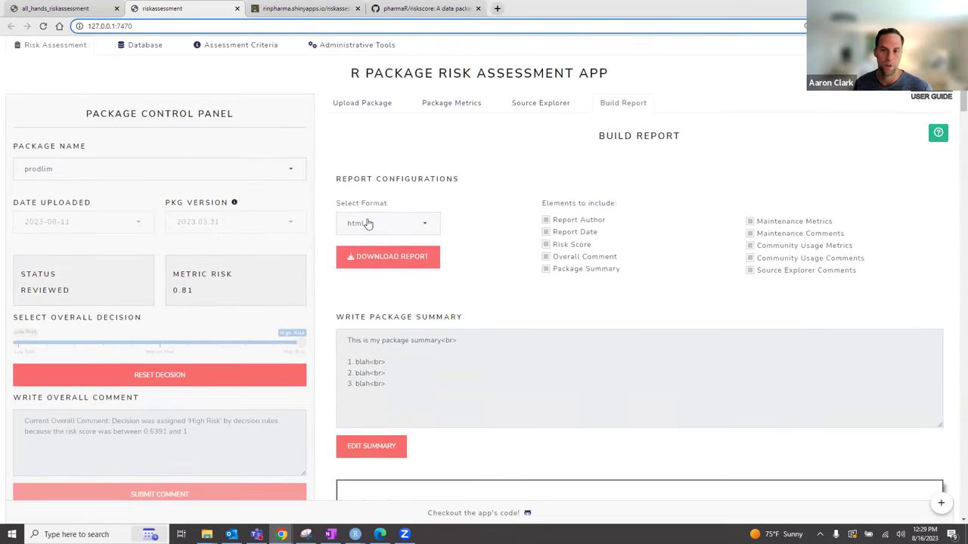
- Examine prodlim's maintenance metrics, including bug reporting, source control and license, alongside its metric risk score
{"action": "left_click", "coordinate": [366, 106]}
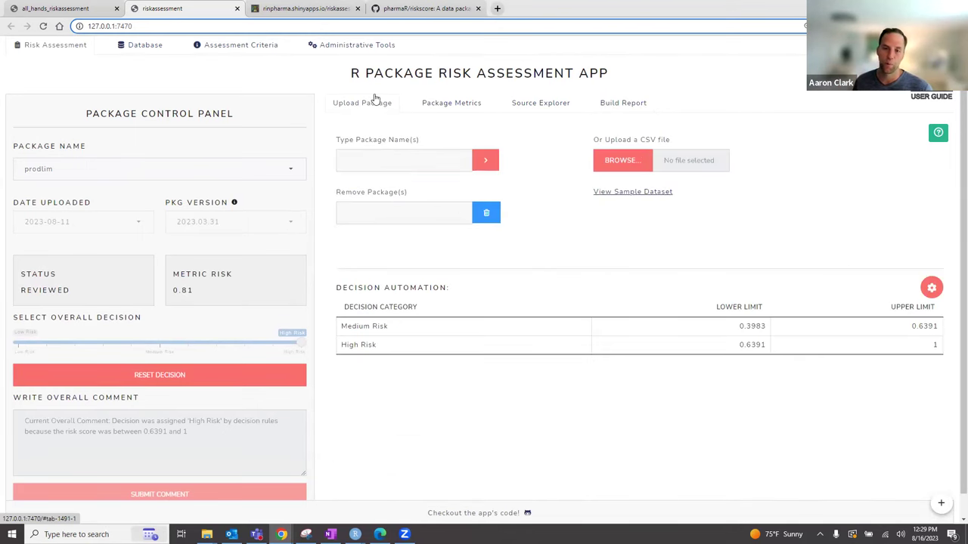
{"action": "left_click", "coordinate": [440, 101]}
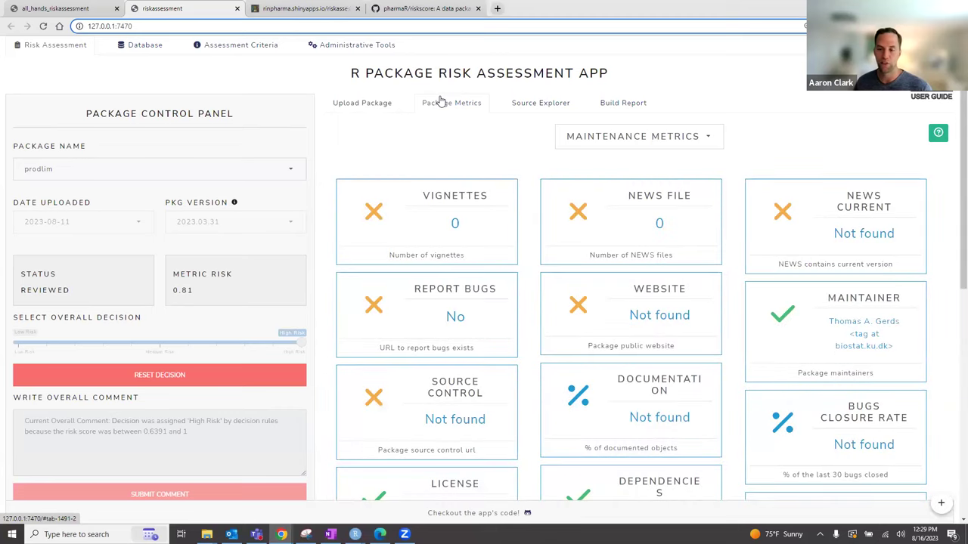
{"action": "scroll", "coordinate": [496, 219], "scroll_direction": "down", "scroll_amount": 1}
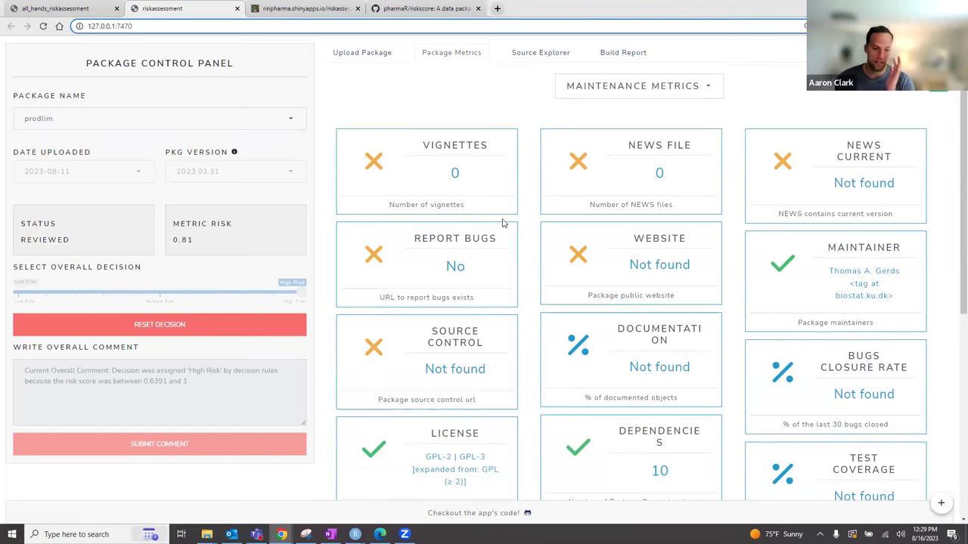
{"action": "left_click_drag", "start_coordinate": [202, 239], "coordinate": [171, 242]}
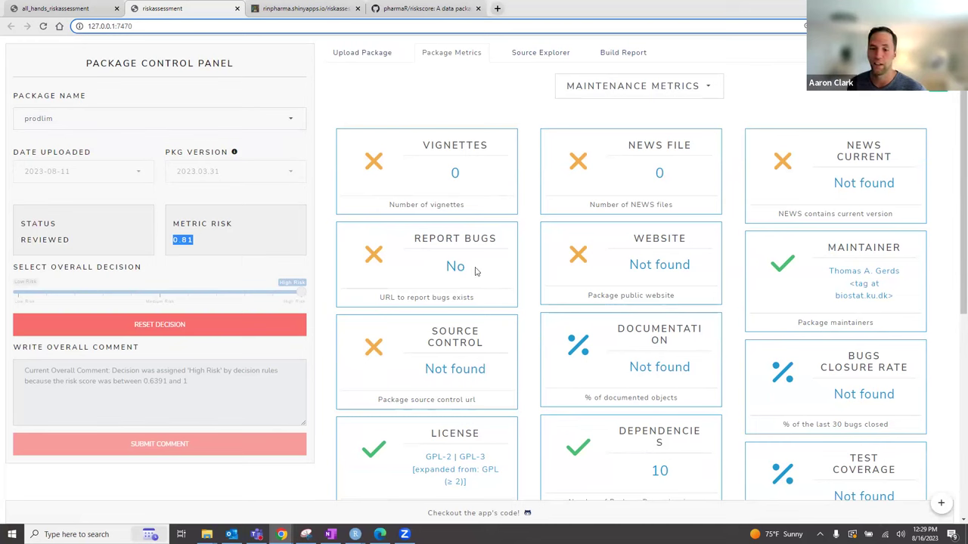
{"action": "left_click_drag", "start_coordinate": [469, 273], "coordinate": [437, 272]}
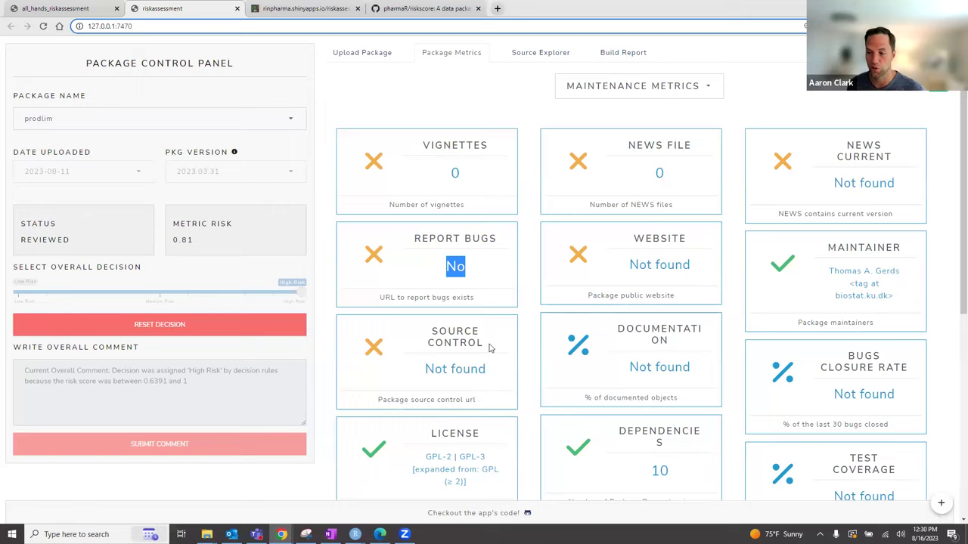
{"action": "scroll", "coordinate": [489, 348], "scroll_direction": "down", "scroll_amount": 1}
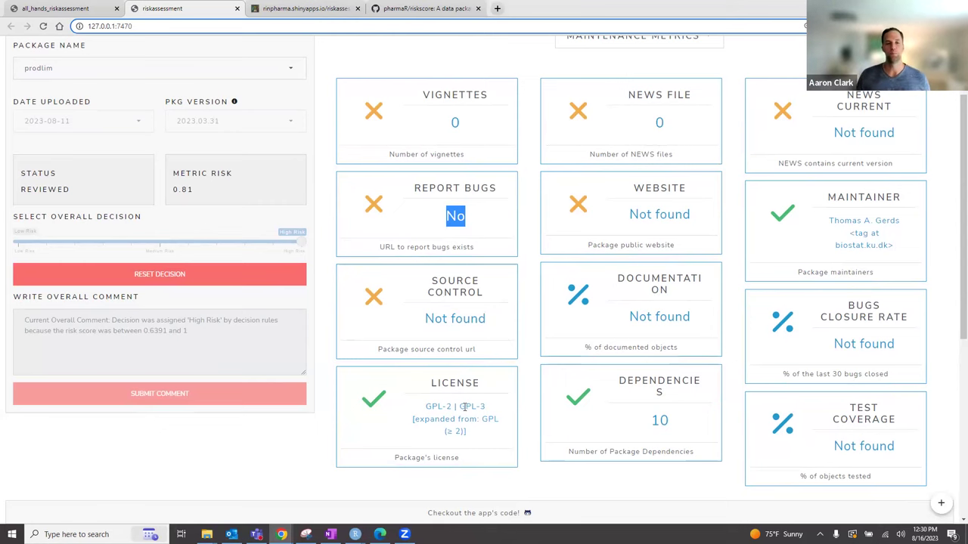
{"action": "scroll", "coordinate": [466, 415], "scroll_direction": "up", "scroll_amount": 2}
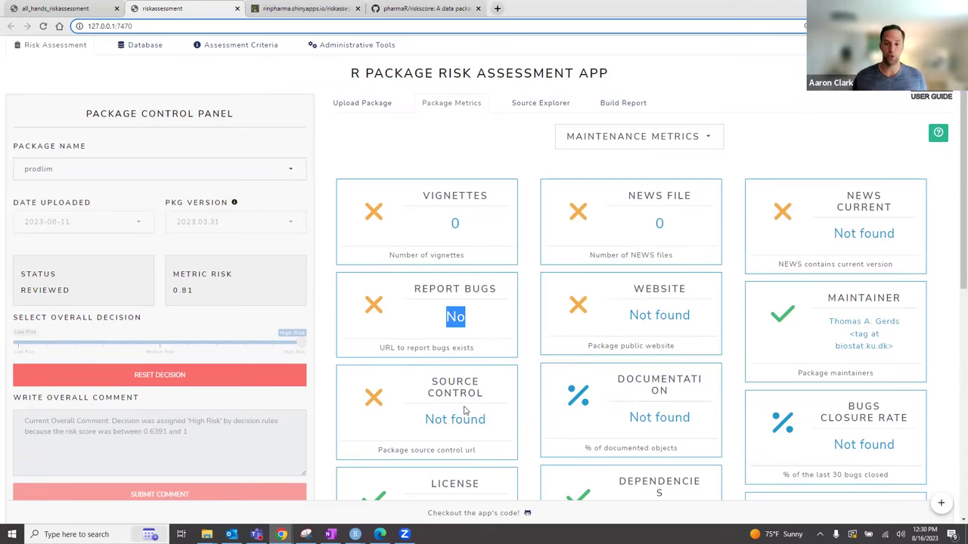
- Review prodlim's remaining maintenance metrics and the existing comments on them
{"action": "left_click", "coordinate": [527, 339]}
{"action": "scroll", "coordinate": [528, 341], "scroll_direction": "down", "scroll_amount": 2}
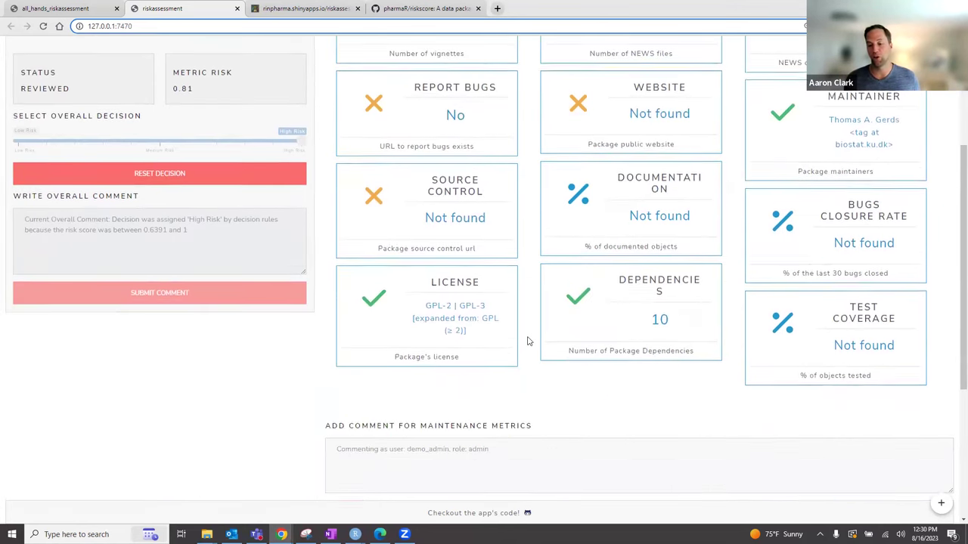
{"action": "scroll", "coordinate": [528, 341], "scroll_direction": "down", "scroll_amount": 1}
{"action": "scroll", "coordinate": [518, 400], "scroll_direction": "down", "scroll_amount": 1}
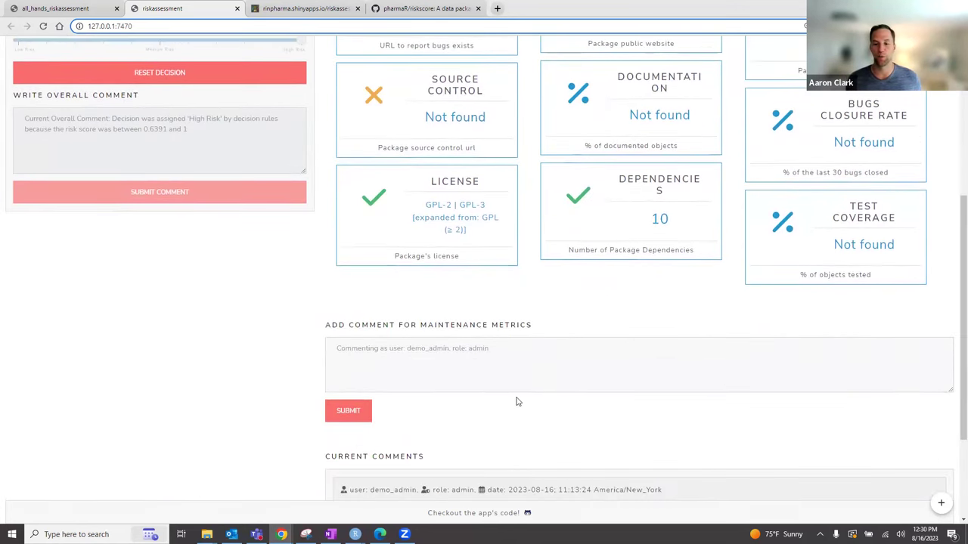
{"action": "scroll", "coordinate": [503, 321], "scroll_direction": "down", "scroll_amount": 3}
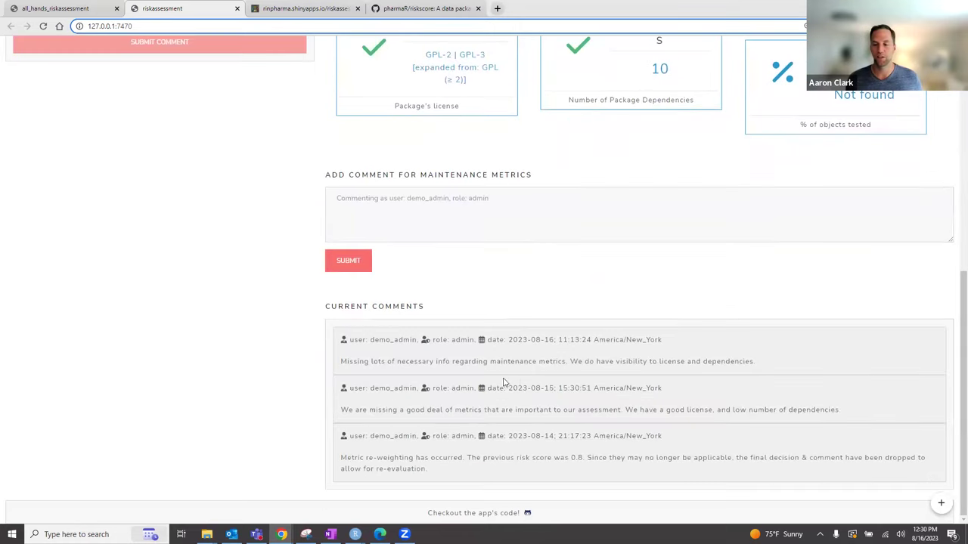
{"action": "scroll", "coordinate": [506, 384], "scroll_direction": "up", "scroll_amount": 3}
- Submit the maintenance metrics comment "Missing quite a bit of metric info. We do however, have a license & dependencies on file."
{"action": "left_click", "coordinate": [507, 396]}
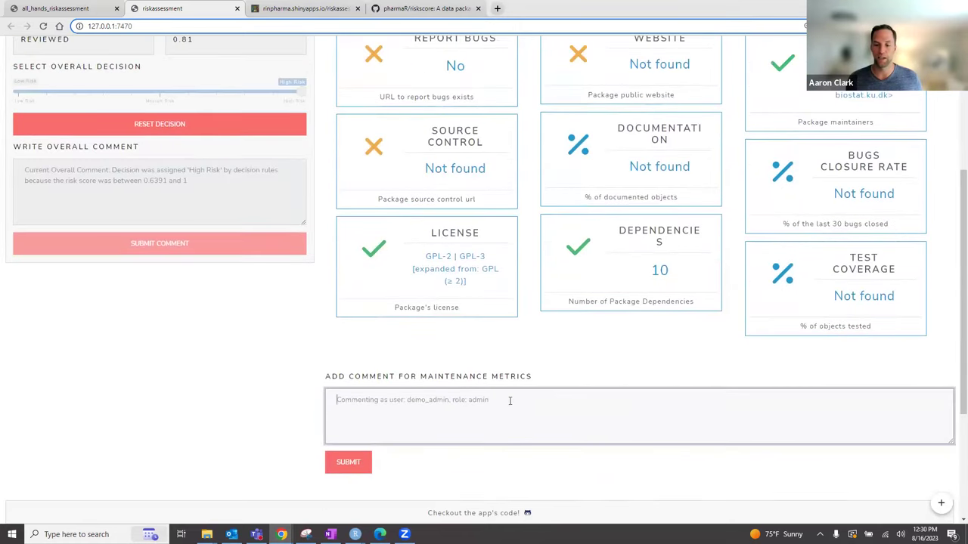
{"action": "scroll", "coordinate": [559, 396], "scroll_direction": "up", "scroll_amount": 1}
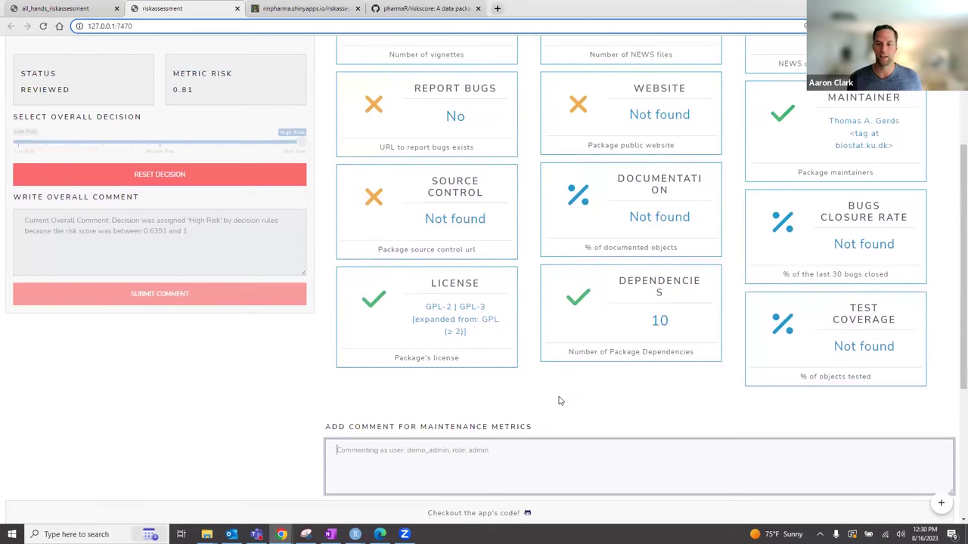
{"action": "type", "text": "Missing quite"}
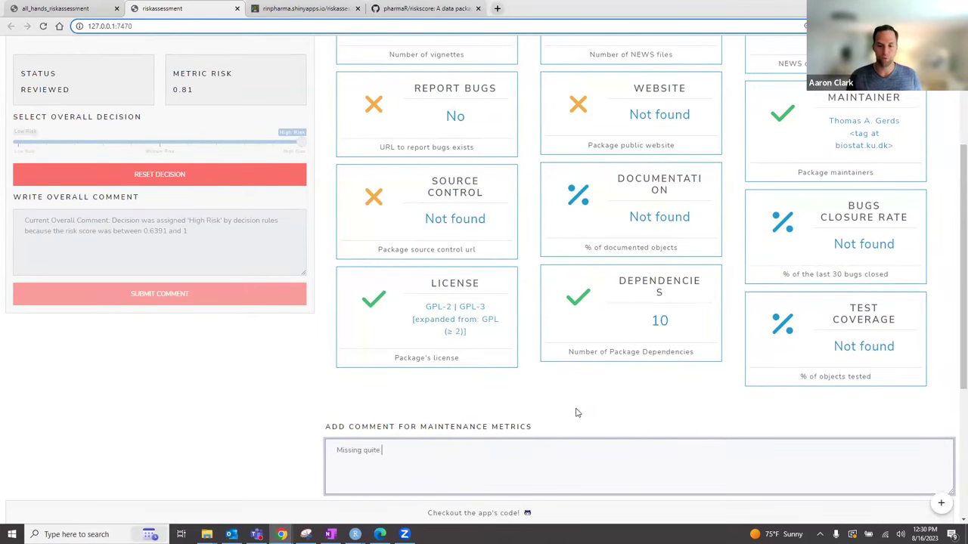
{"action": "type", "text": " a bit of"}
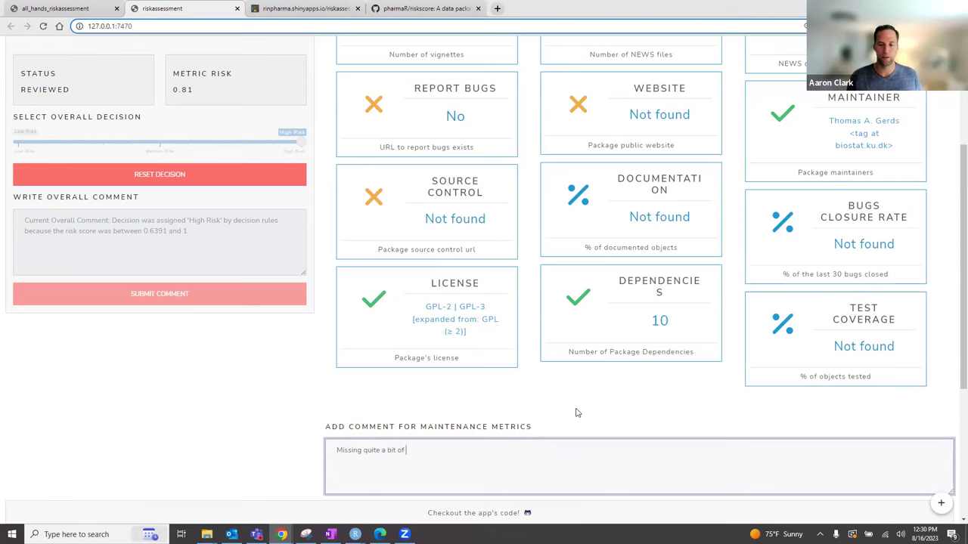
{"action": "type", "text": " metric info. We do ha"}
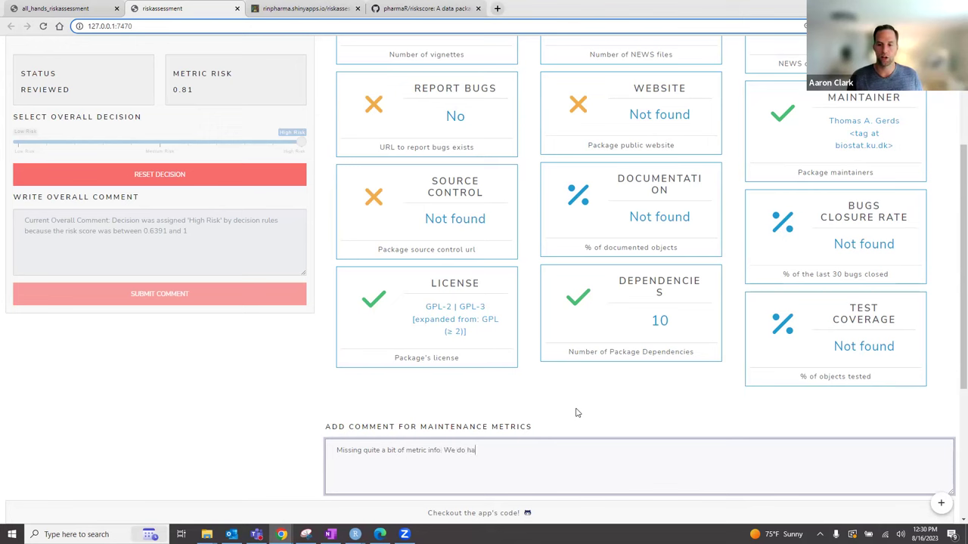
{"action": "type", "text": "owever, have a license"}
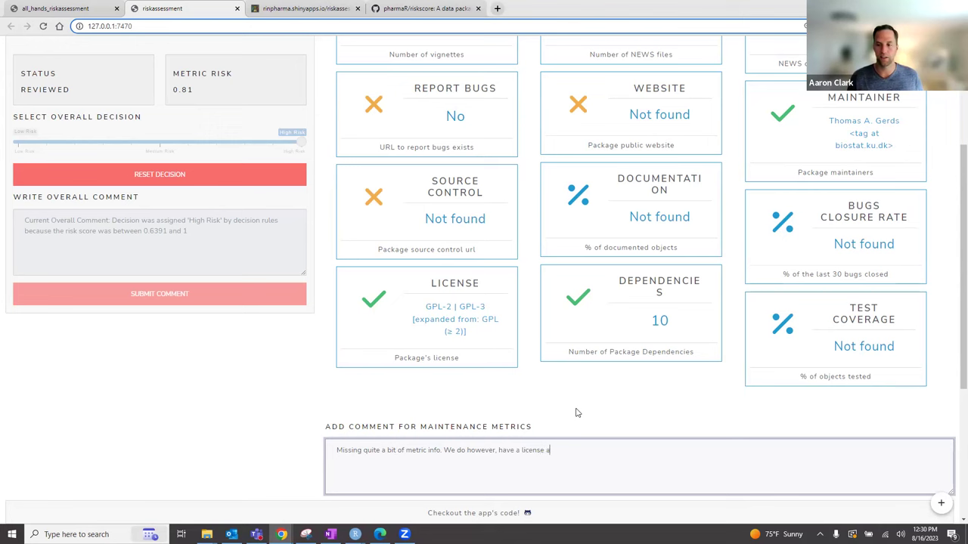
{"action": "type", "text": " a"}
{"action": "key", "text": "BackSpace"}
{"action": "type", "text": "& d"}
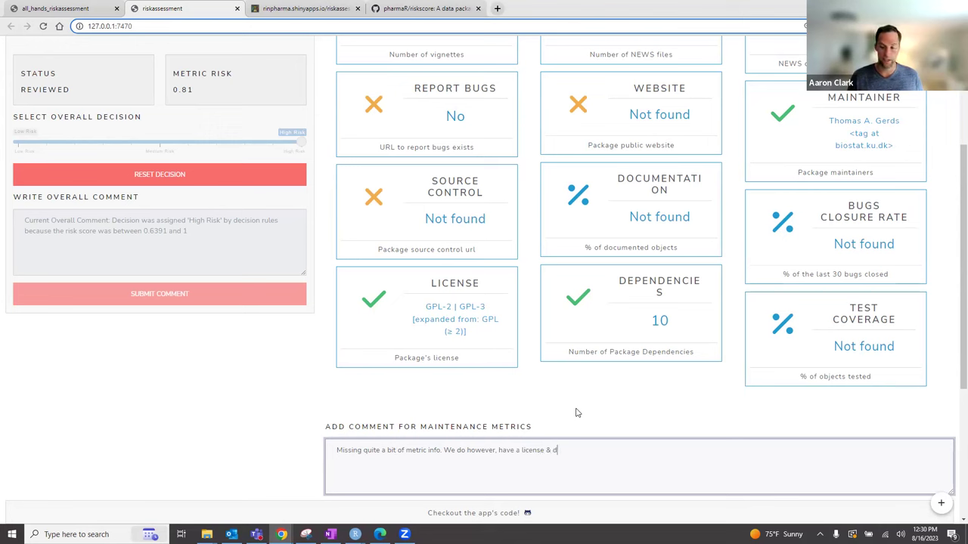
{"action": "type", "text": "ependencies on file."}
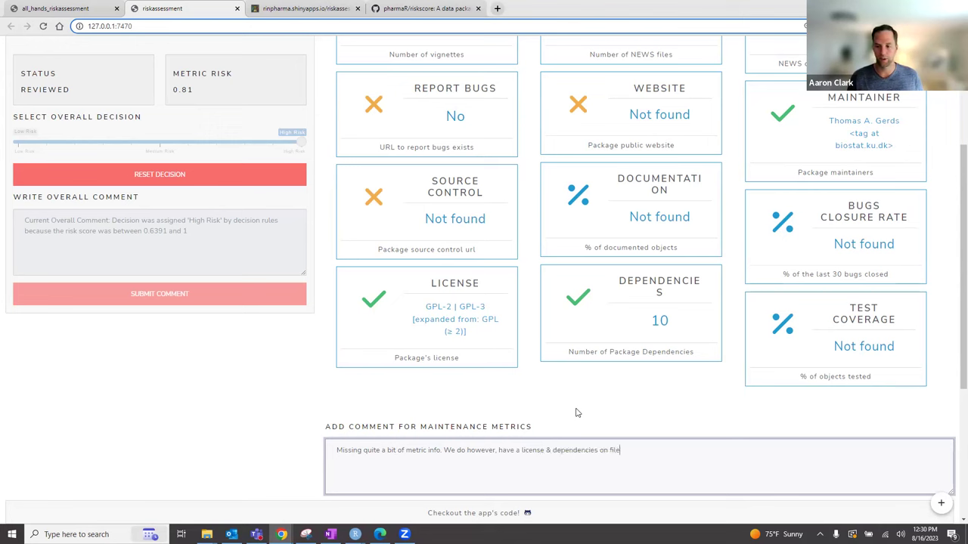
{"action": "scroll", "coordinate": [574, 404], "scroll_direction": "down", "scroll_amount": 1}
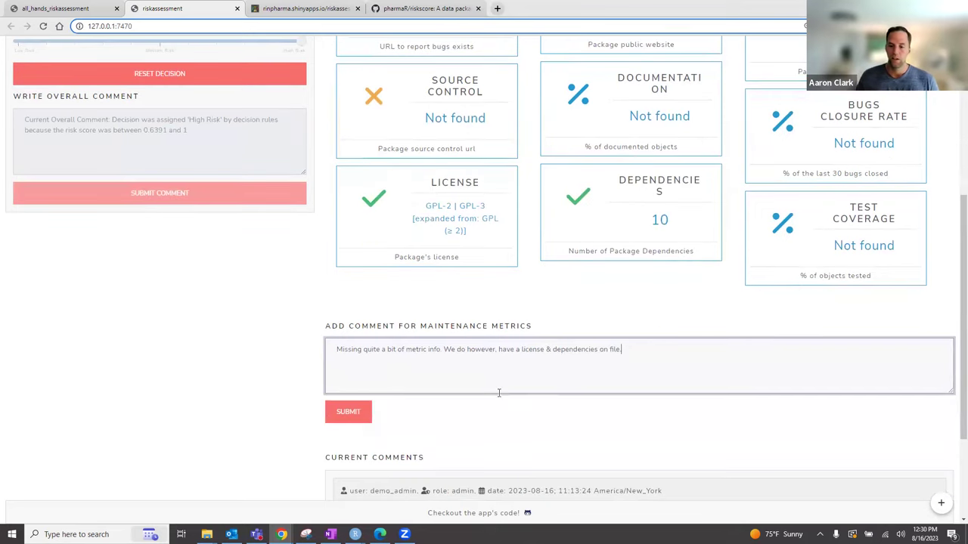
{"action": "left_click", "coordinate": [347, 411]}
{"action": "scroll", "coordinate": [522, 348], "scroll_direction": "down", "scroll_amount": 1}
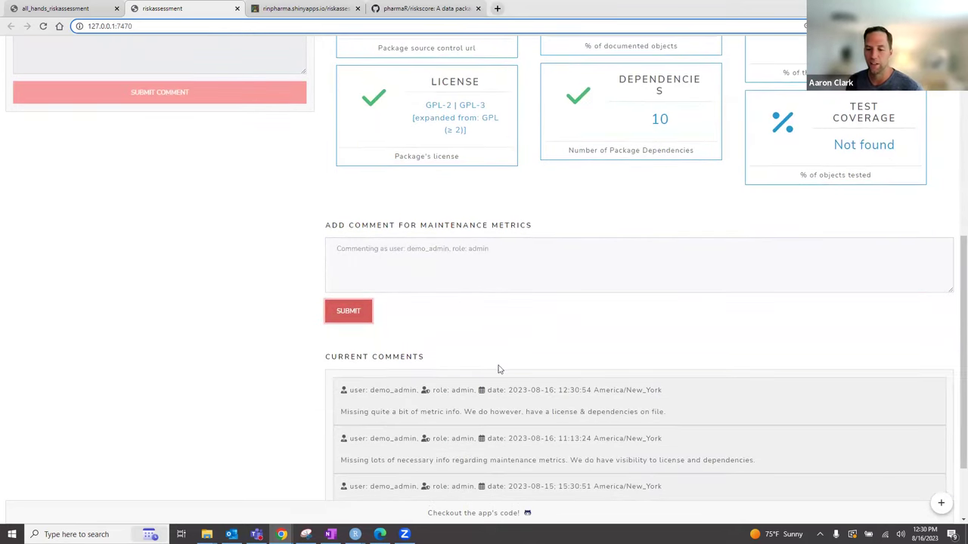
{"action": "left_click", "coordinate": [559, 408]}
- Open prodlim's community usage metrics and review its release history, package downloads and reverse dependencies
{"action": "scroll", "coordinate": [513, 366], "scroll_direction": "up", "scroll_amount": 4}
{"action": "scroll", "coordinate": [508, 364], "scroll_direction": "up", "scroll_amount": 1}
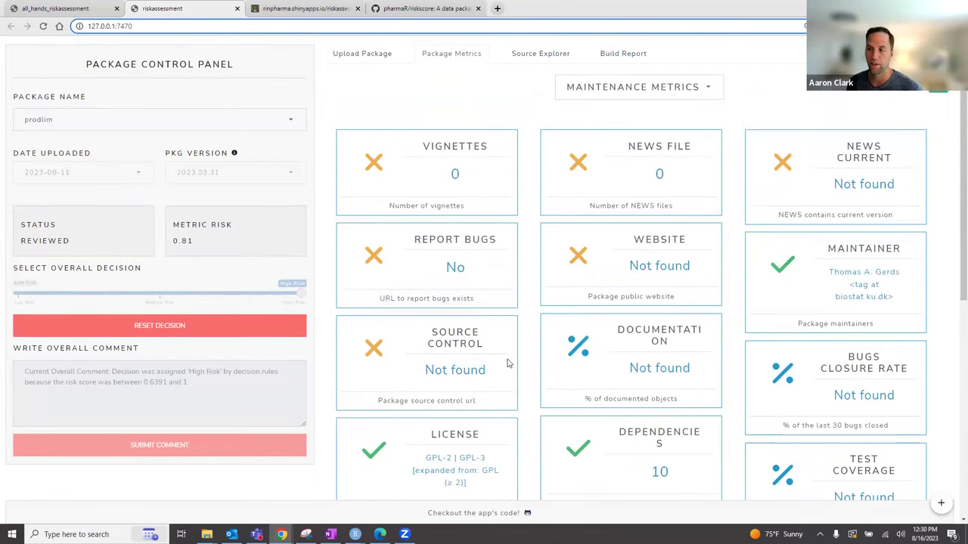
{"action": "scroll", "coordinate": [507, 364], "scroll_direction": "up", "scroll_amount": 1}
{"action": "left_click", "coordinate": [654, 138]}
{"action": "left_click", "coordinate": [638, 173]}
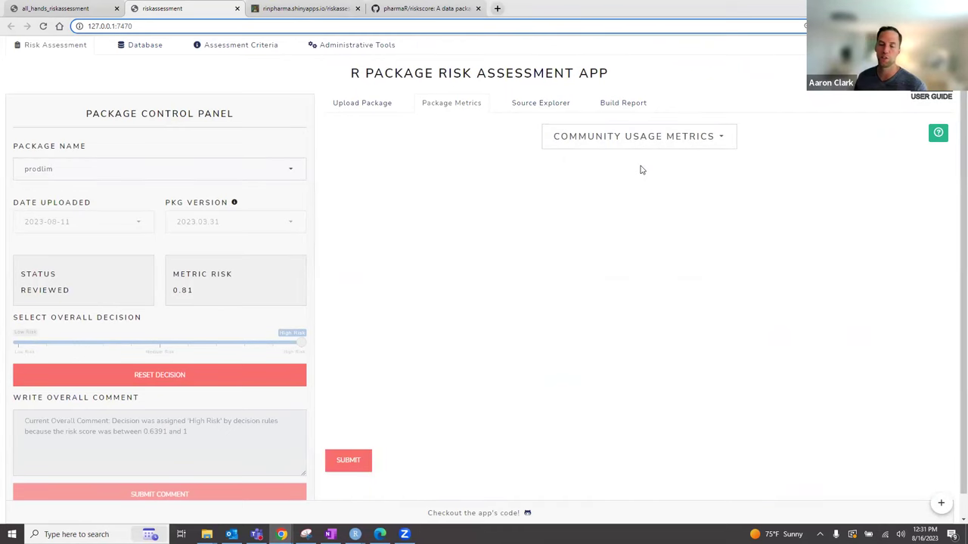
{"action": "scroll", "coordinate": [656, 267], "scroll_direction": "down", "scroll_amount": 1}
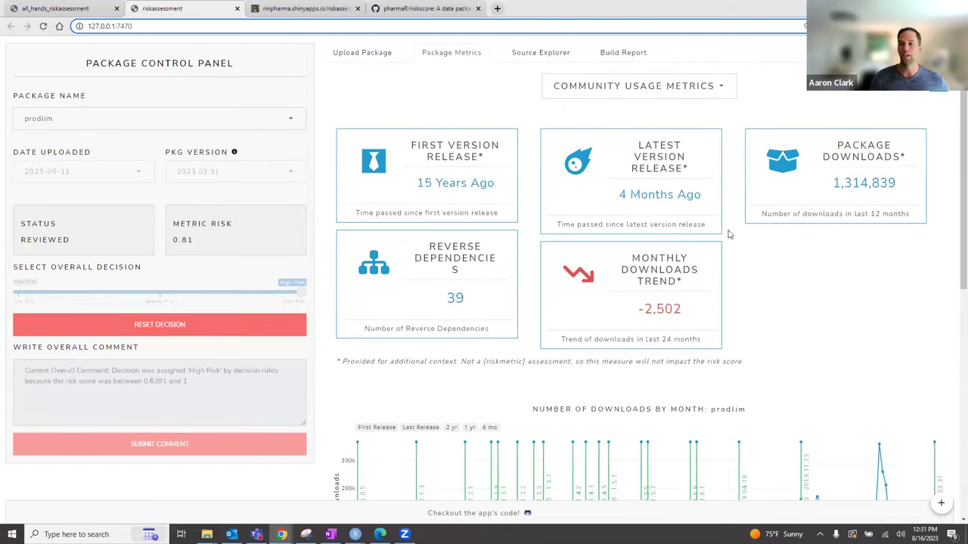
{"action": "scroll", "coordinate": [953, 110], "scroll_direction": "down", "scroll_amount": 1}
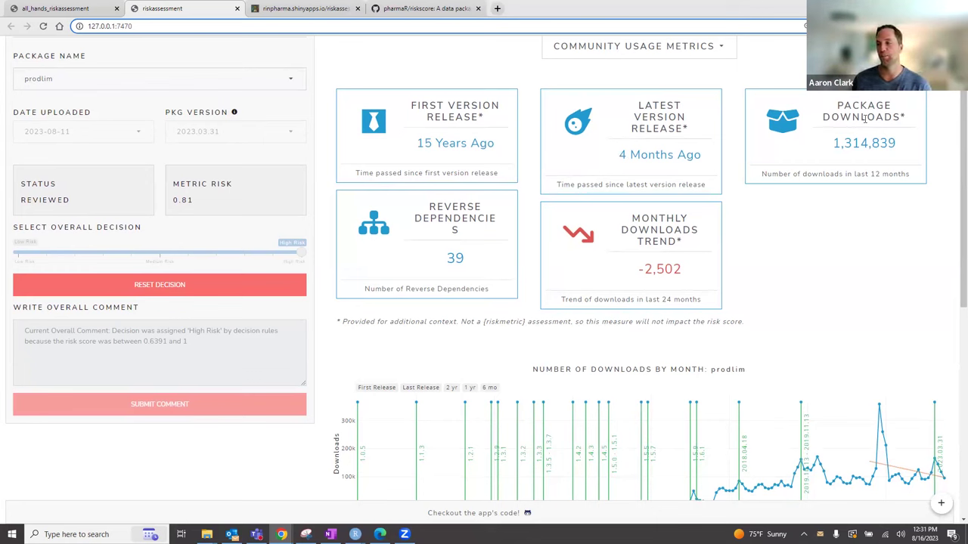
{"action": "left_click_drag", "start_coordinate": [831, 142], "coordinate": [896, 143]}
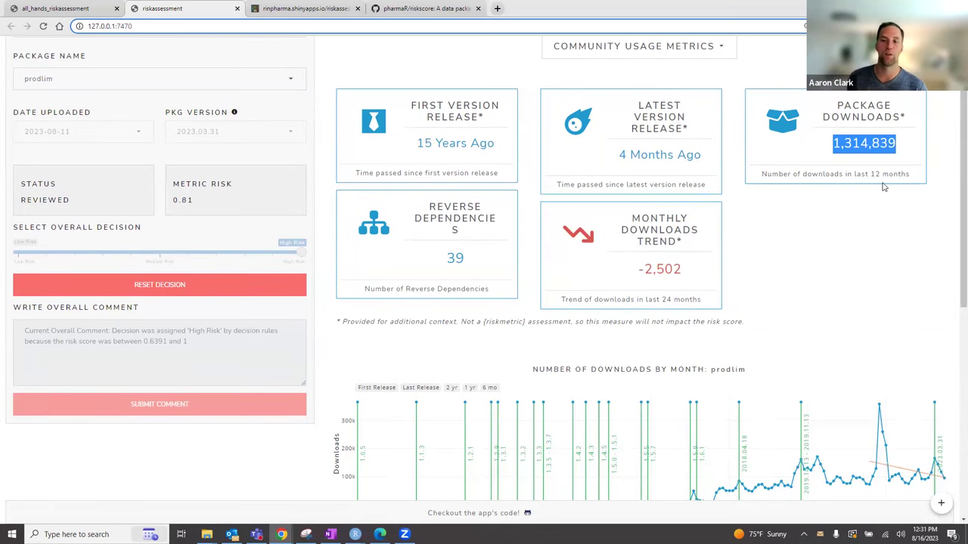
{"action": "scroll", "coordinate": [847, 225], "scroll_direction": "down", "scroll_amount": 2}
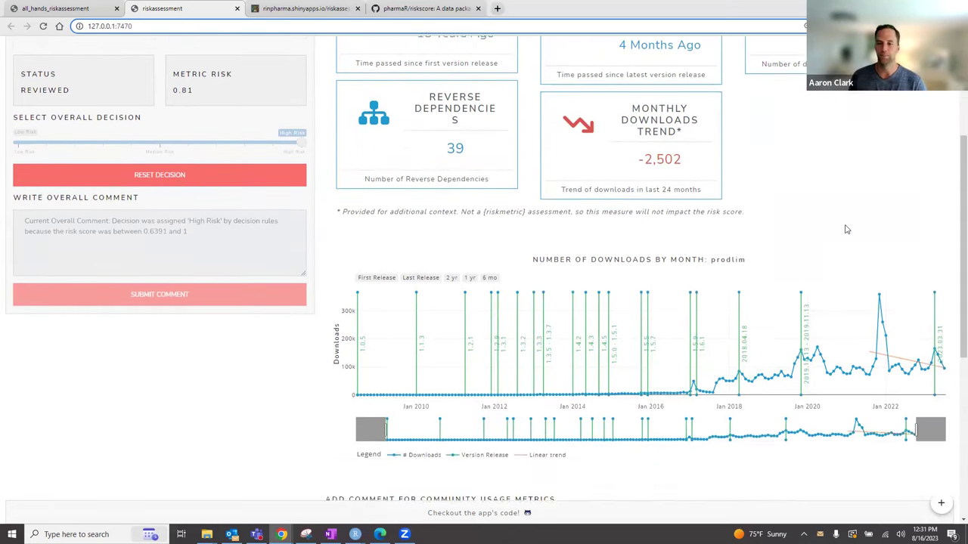
{"action": "left_click_drag", "start_coordinate": [467, 110], "coordinate": [448, 111]}
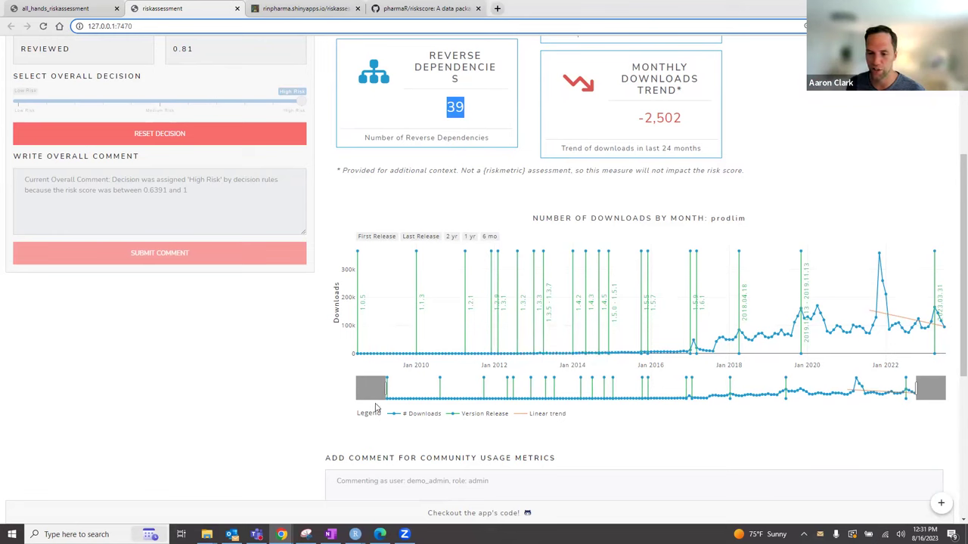
- Narrow the monthly downloads chart to about late 2016 onward and examine its version releases, download peak and monthly downloads trend
{"action": "left_click_drag", "start_coordinate": [386, 390], "coordinate": [684, 394]}
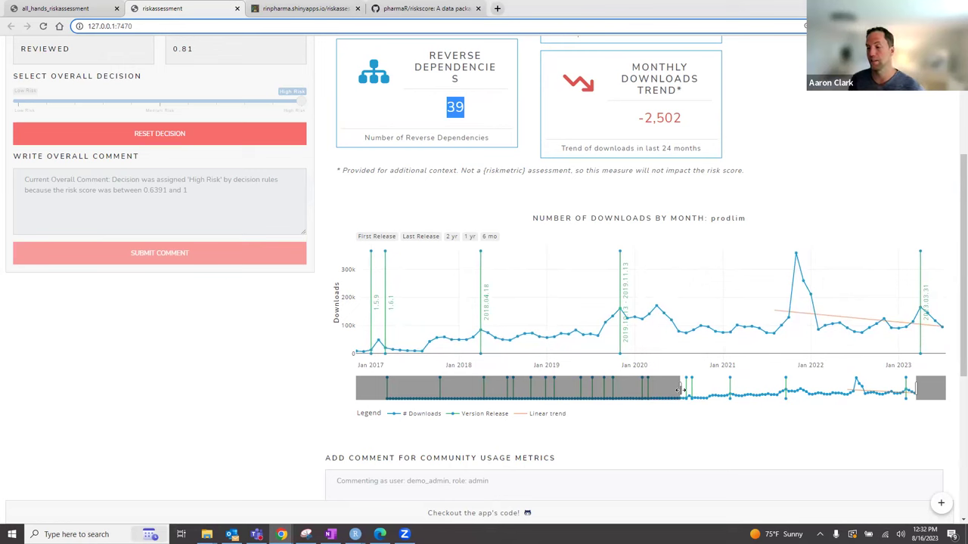
{"action": "mouse_move", "coordinate": [377, 339]}
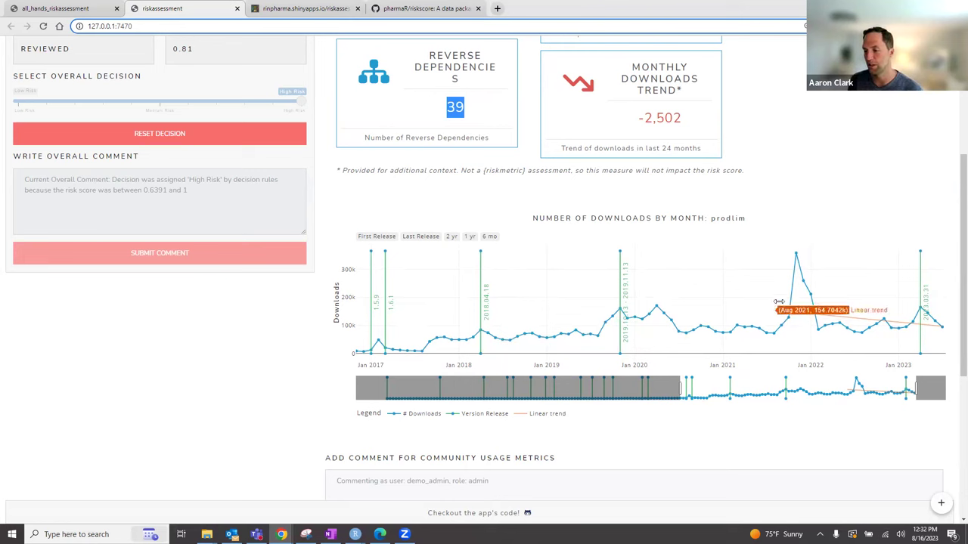
{"action": "mouse_move", "coordinate": [793, 251]}
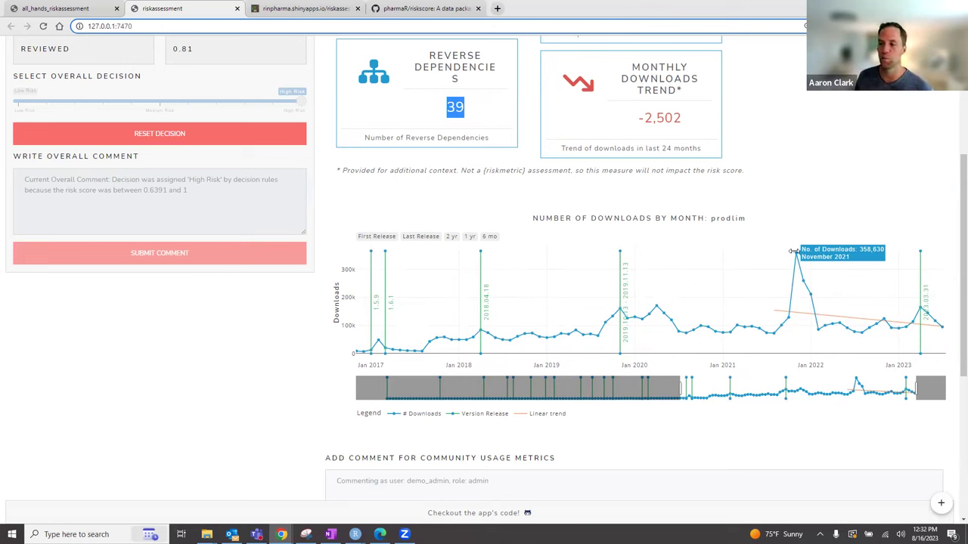
{"action": "left_click_drag", "start_coordinate": [640, 115], "coordinate": [698, 130]}
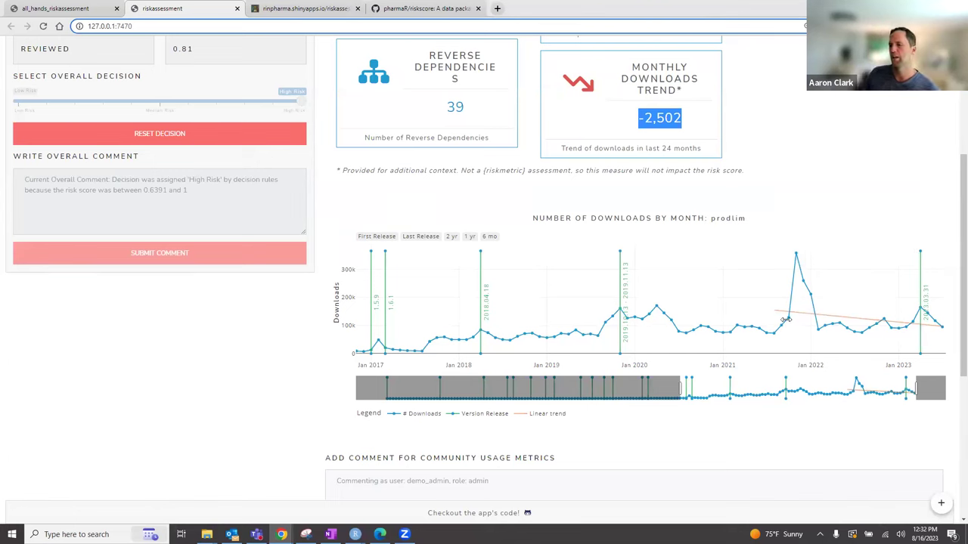
{"action": "mouse_move", "coordinate": [898, 318]}
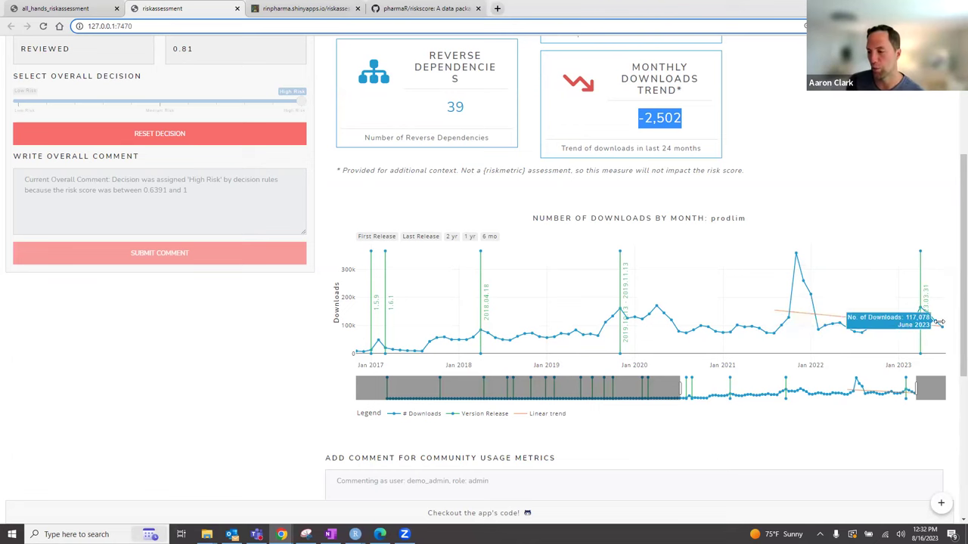
{"action": "scroll", "coordinate": [635, 333], "scroll_direction": "up", "scroll_amount": 1}
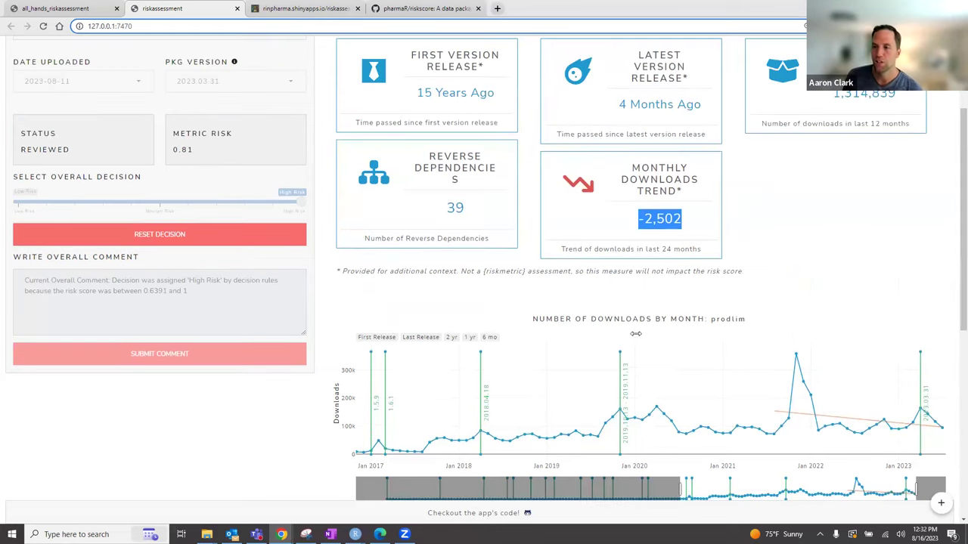
- Submit the community usage comment "This package is really popular at 1.3 Million downloads (in 1 yr). It's still actively developed. 40 packages rely on it."
{"action": "scroll", "coordinate": [637, 342], "scroll_direction": "down", "scroll_amount": 2}
{"action": "left_click", "coordinate": [606, 437]}
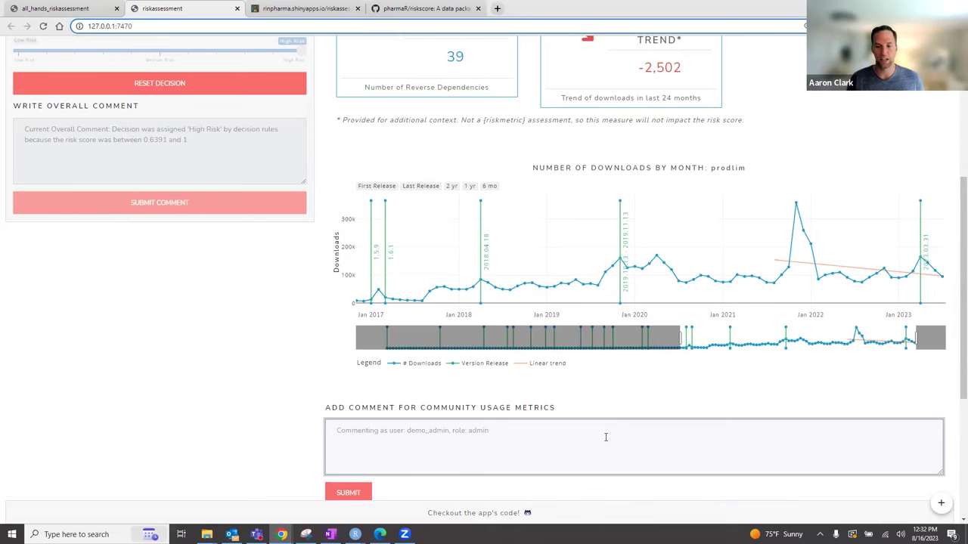
{"action": "type", "text": "This p"}
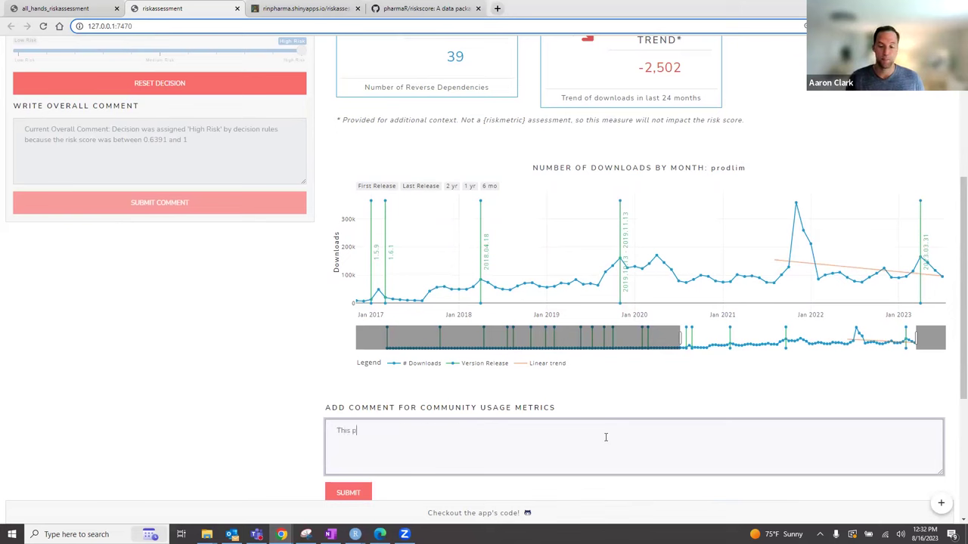
{"action": "type", "text": "ackage is really "}
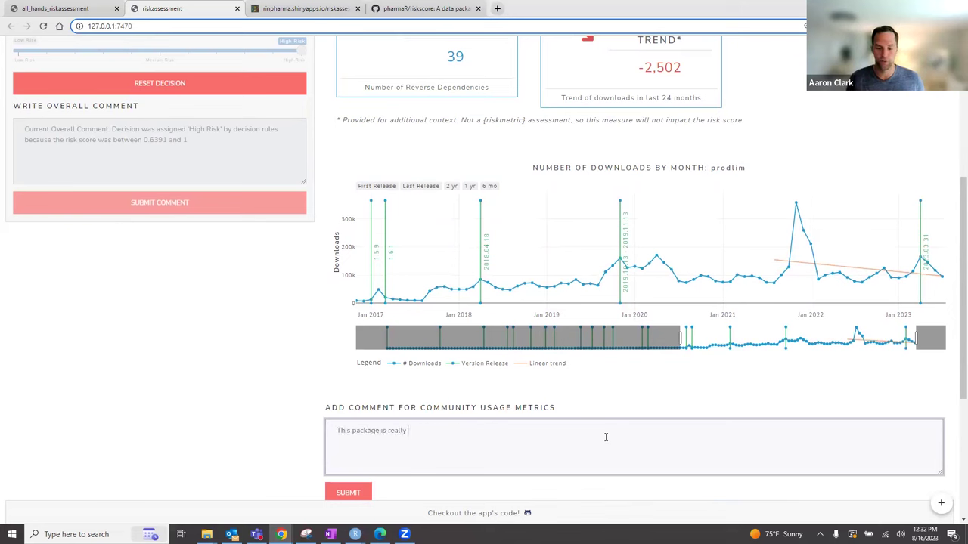
{"action": "type", "text": "popular at"}
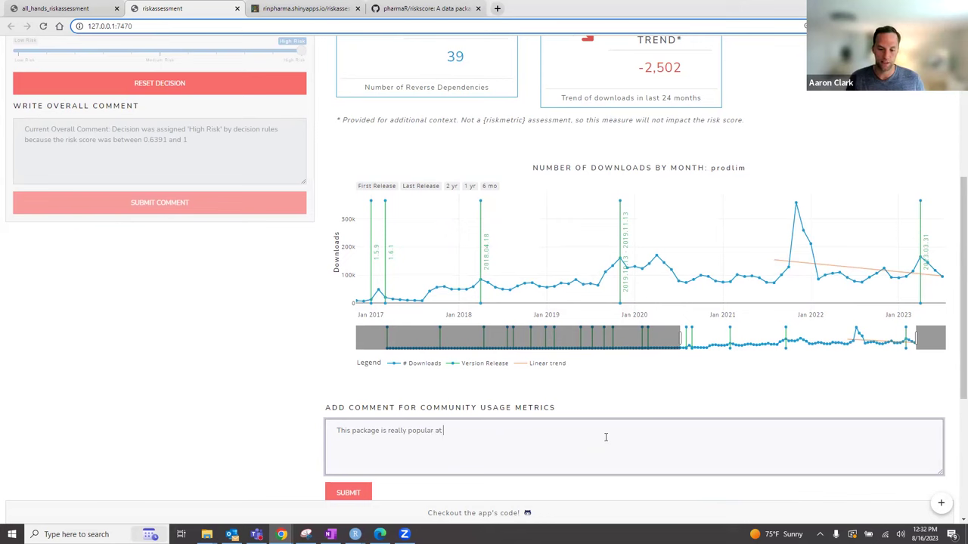
{"action": "type", "text": " 1.3"}
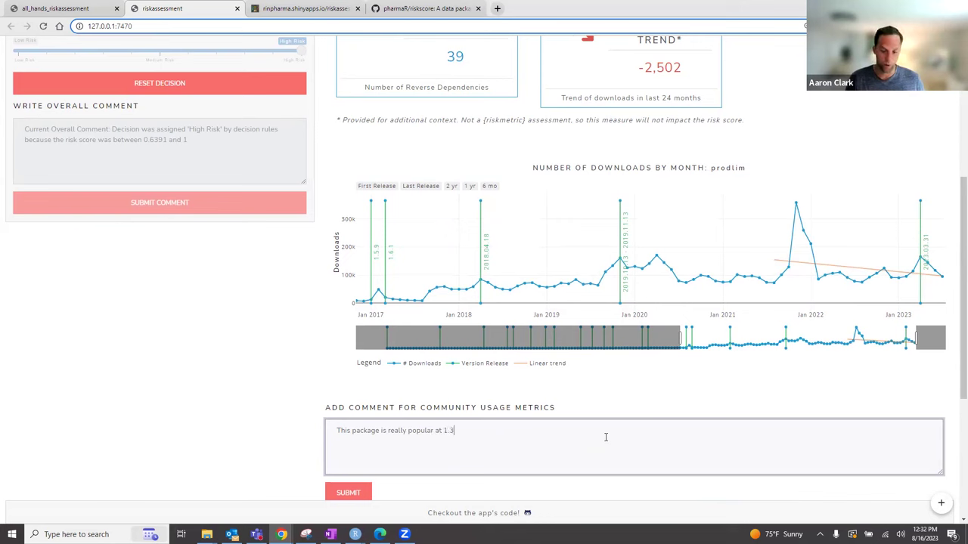
{"action": "type", "text": " Million downloads (in 1 y"}
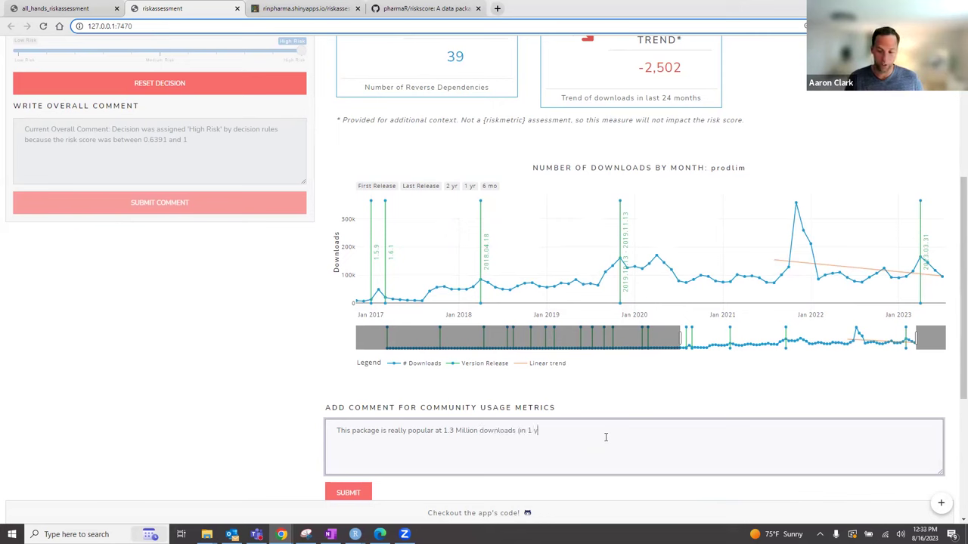
{"action": "type", "text": "r). It's still active"}
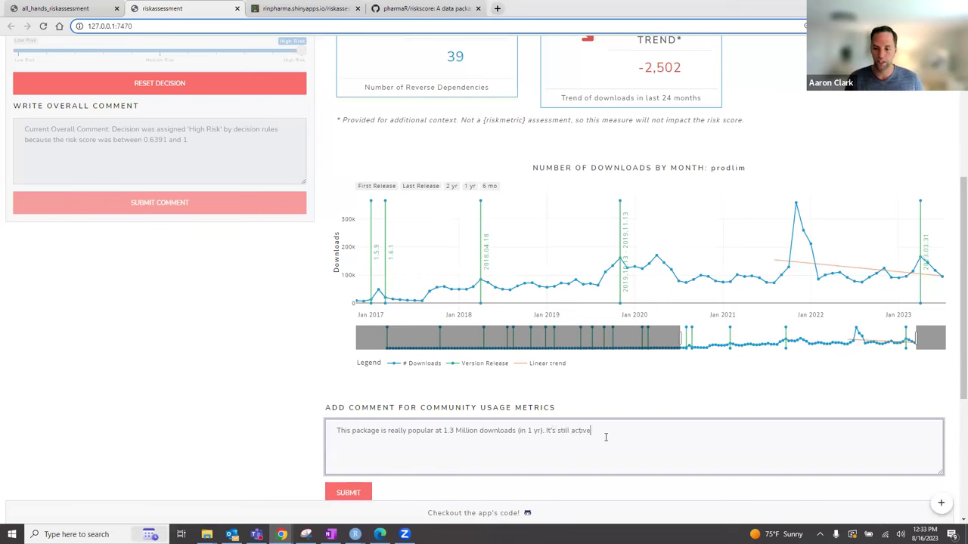
{"action": "type", "text": "ly developed. "}
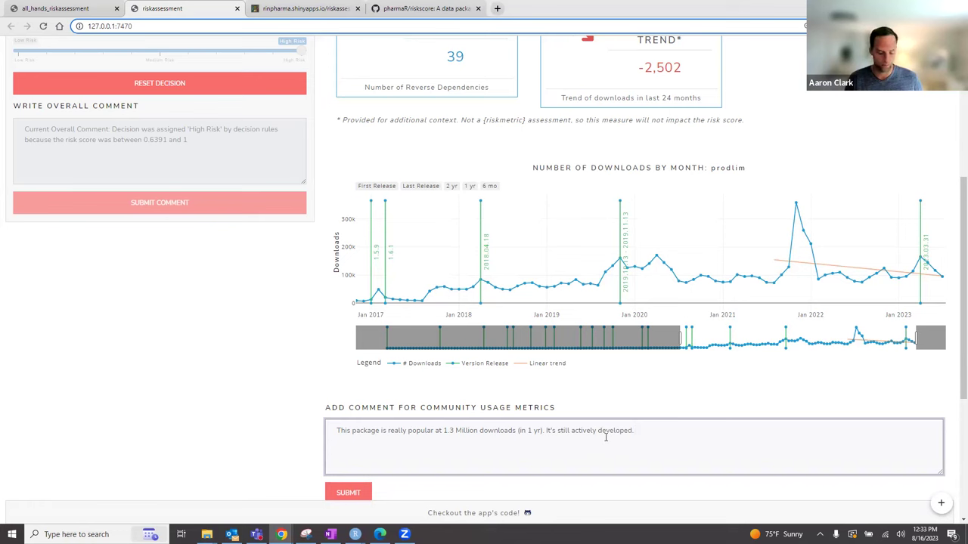
{"action": "type", "text": "40 pc"}
{"action": "type", "text": "ckages rely o"}
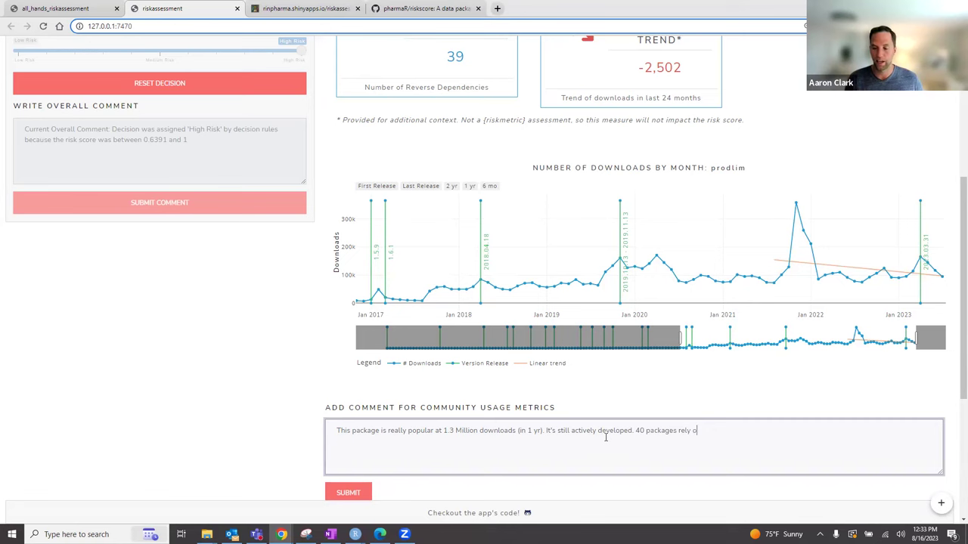
{"action": "type", "text": "n it."}
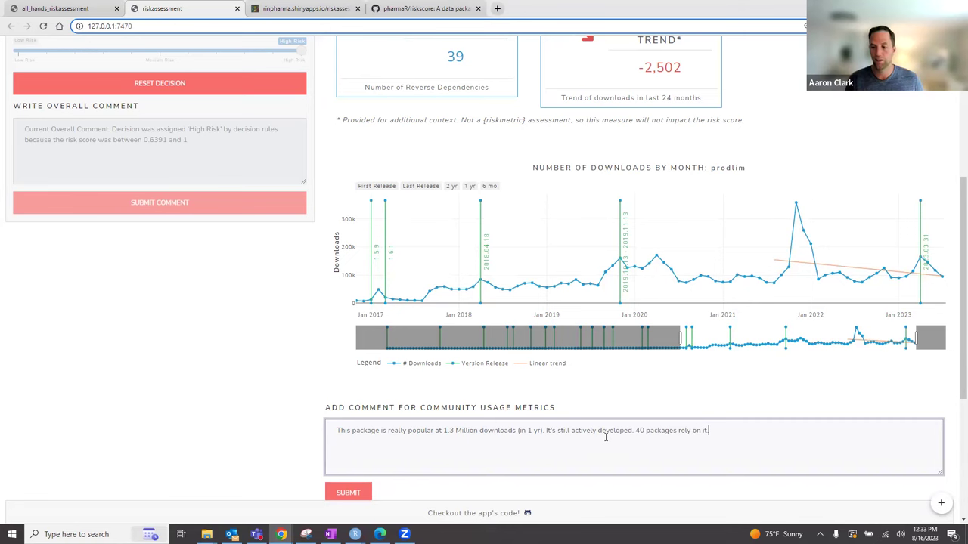
{"action": "scroll", "coordinate": [499, 286], "scroll_direction": "up", "scroll_amount": 2}
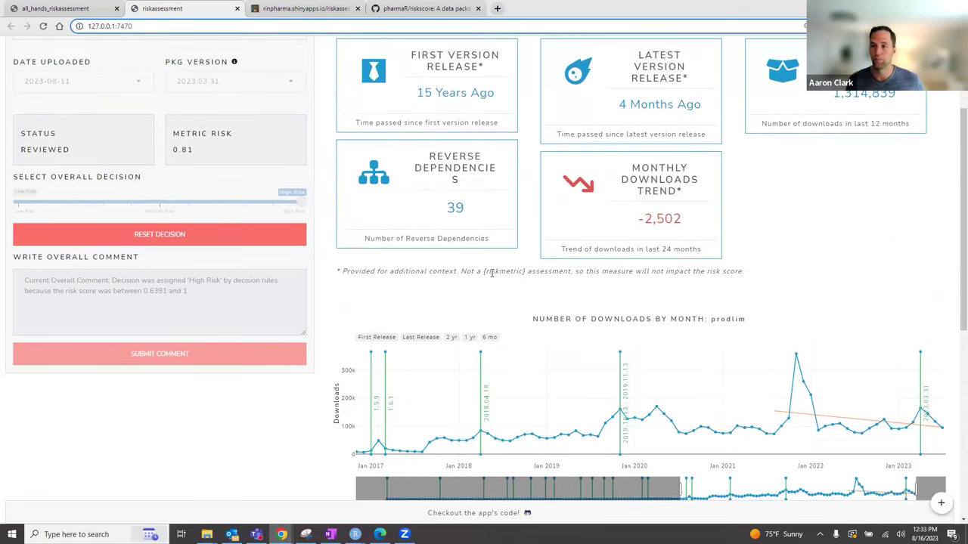
{"action": "scroll", "coordinate": [492, 274], "scroll_direction": "down", "scroll_amount": 3}
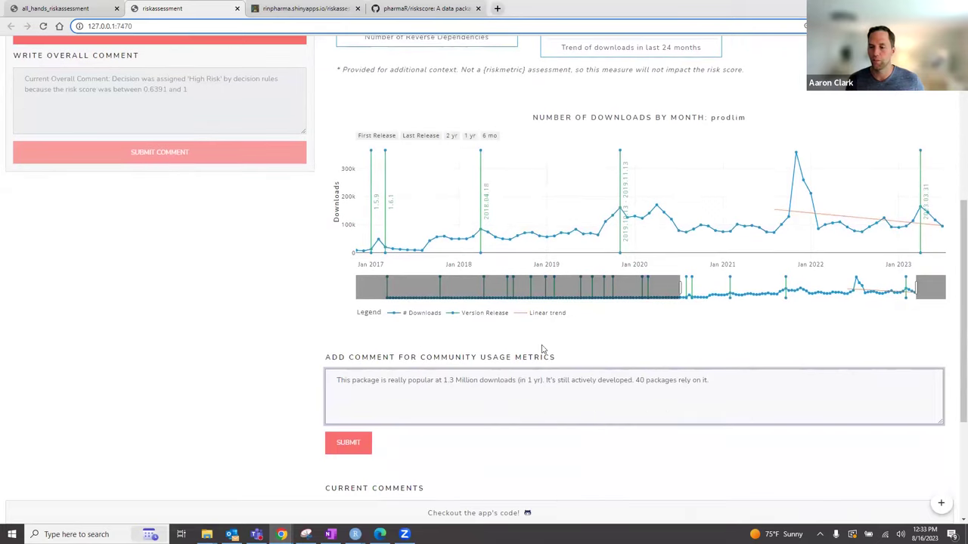
{"action": "left_click", "coordinate": [346, 443]}
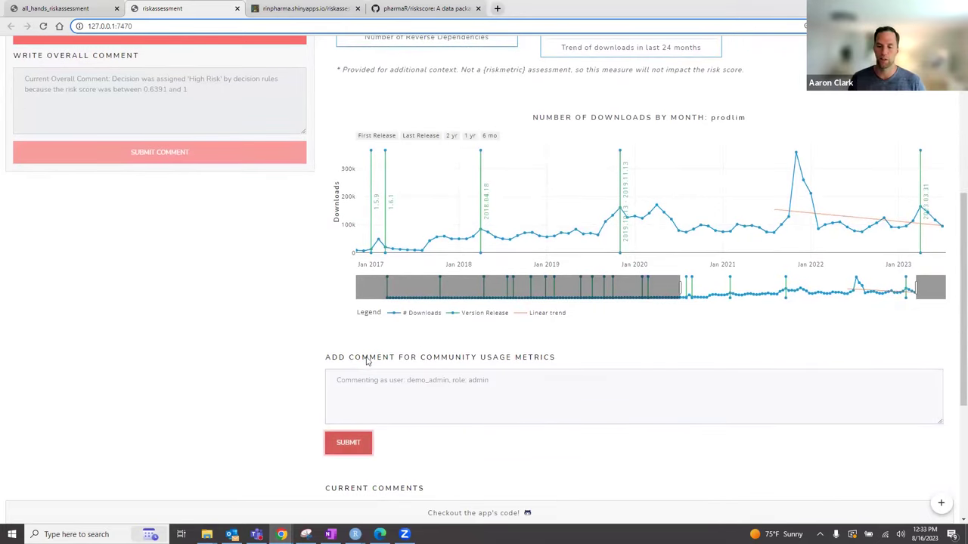
{"action": "scroll", "coordinate": [493, 375], "scroll_direction": "up", "scroll_amount": 1}
{"action": "scroll", "coordinate": [493, 371], "scroll_direction": "down", "scroll_amount": 5}
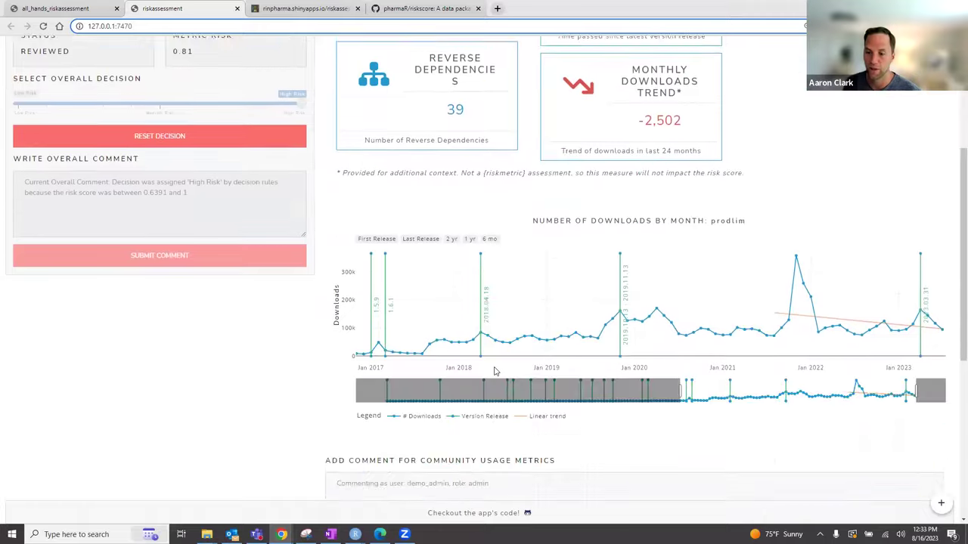
- Open prodlim's package dependencies and sort the first-order dependencies table by the Review Package column
{"action": "scroll", "coordinate": [618, 429], "scroll_direction": "up", "scroll_amount": 5}
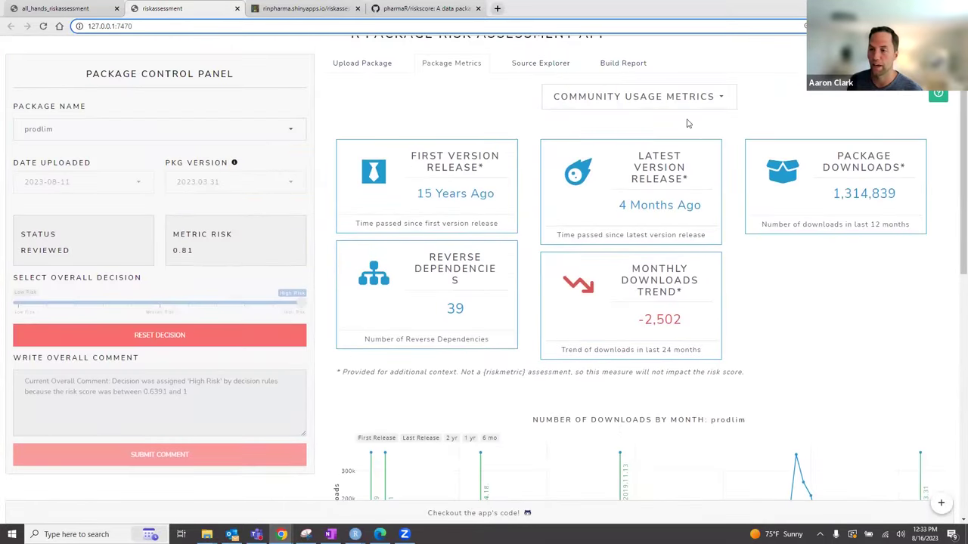
{"action": "left_click", "coordinate": [704, 99]}
{"action": "left_click", "coordinate": [663, 146]}
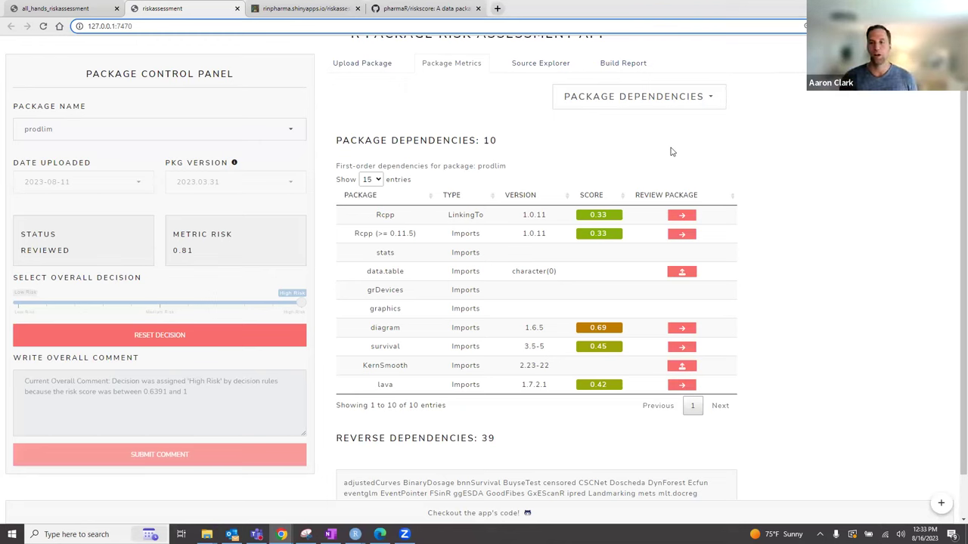
{"action": "left_click", "coordinate": [642, 199]}
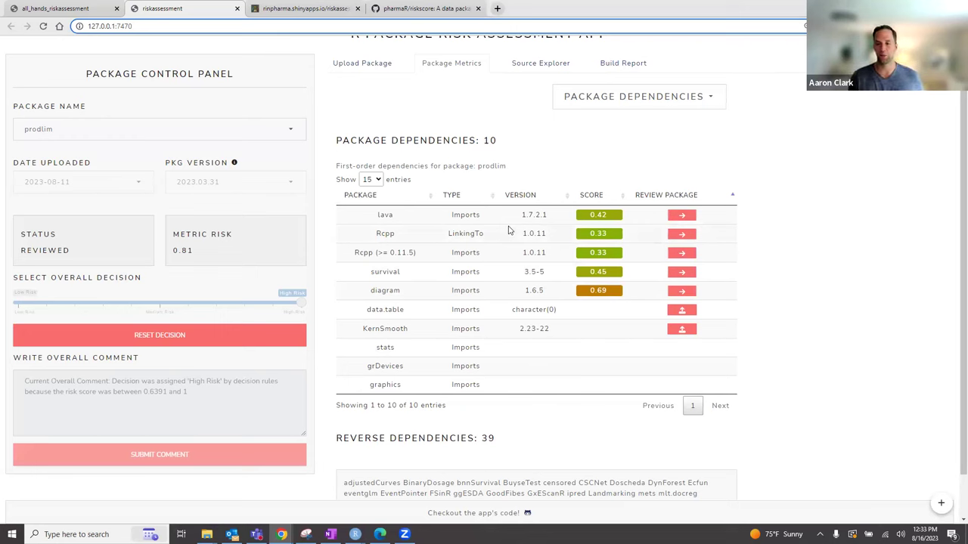
- Go back to prodlim's maintenance metrics and skim through them
{"action": "left_click", "coordinate": [642, 95]}
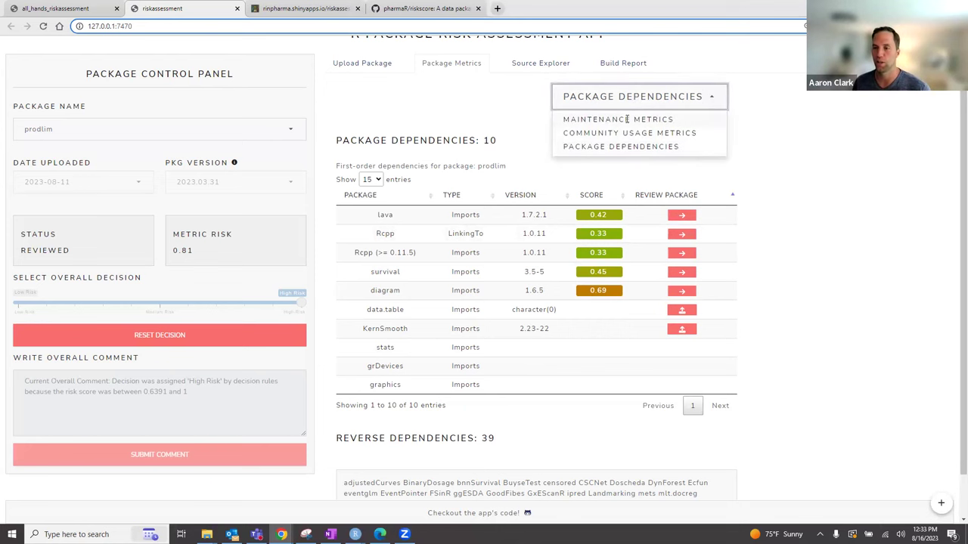
{"action": "left_click", "coordinate": [626, 120]}
{"action": "scroll", "coordinate": [628, 288], "scroll_direction": "down", "scroll_amount": 2}
{"action": "scroll", "coordinate": [681, 332], "scroll_direction": "up", "scroll_amount": 3}
- Return to the package dependencies, sort the table by Review Package again and examine the stats dependency
{"action": "left_click", "coordinate": [675, 138]}
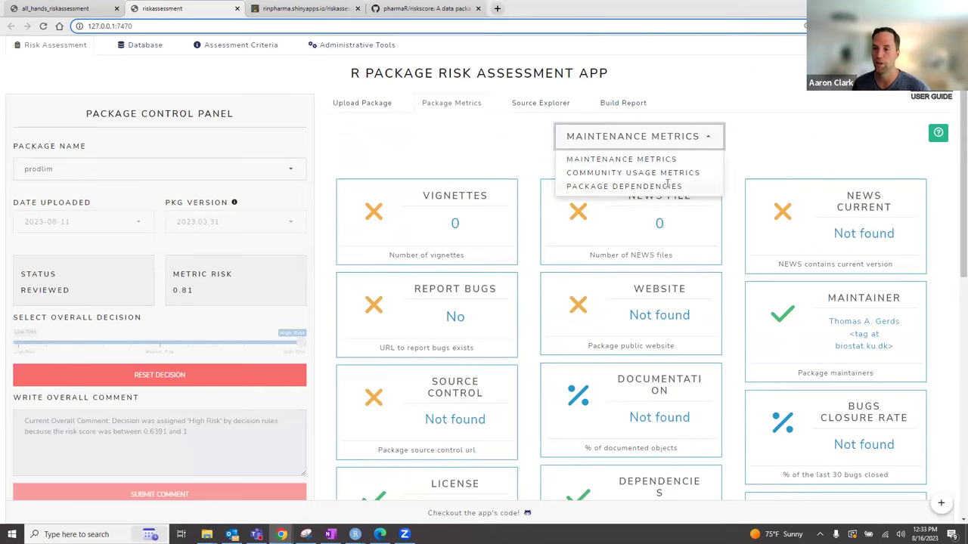
{"action": "left_click", "coordinate": [668, 186]}
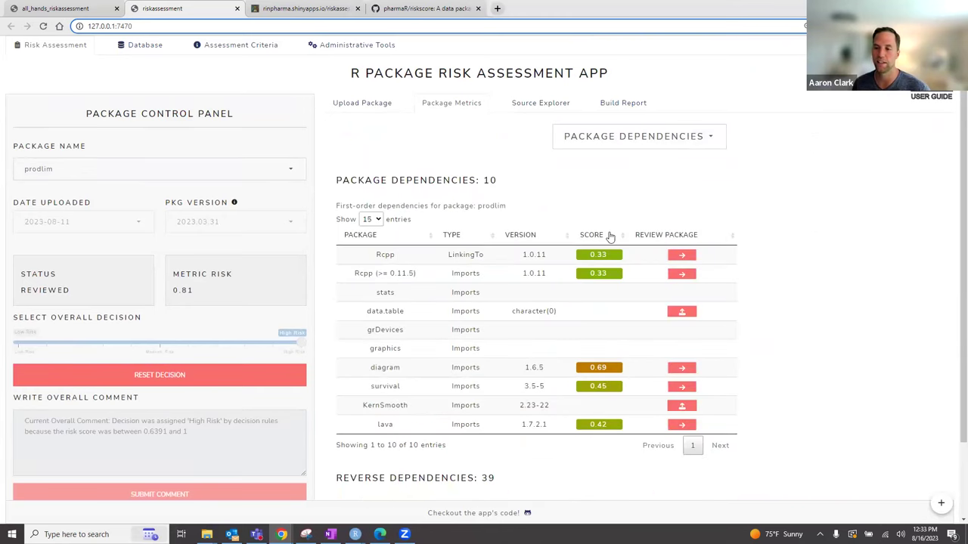
{"action": "left_click", "coordinate": [611, 237]}
{"action": "left_click", "coordinate": [652, 237]}
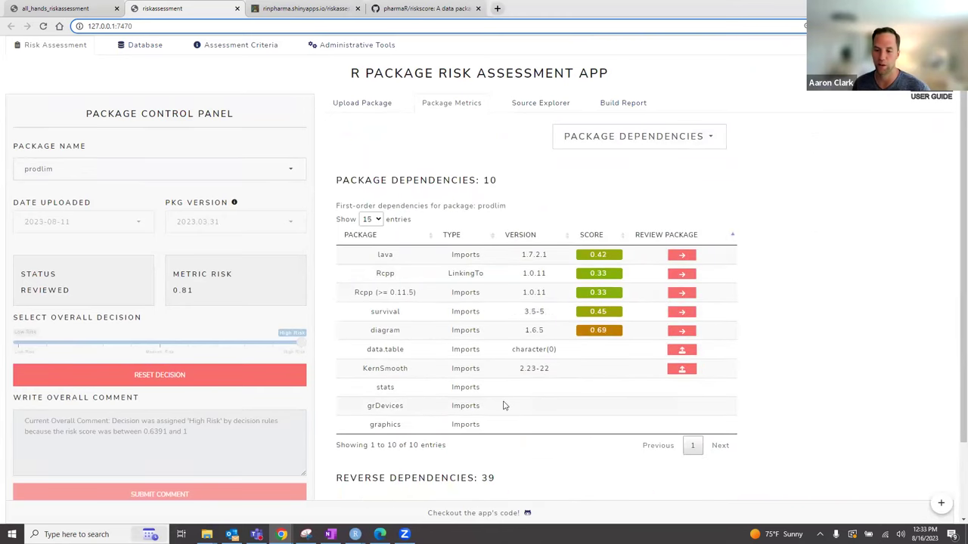
{"action": "left_click_drag", "start_coordinate": [376, 386], "coordinate": [404, 388]}
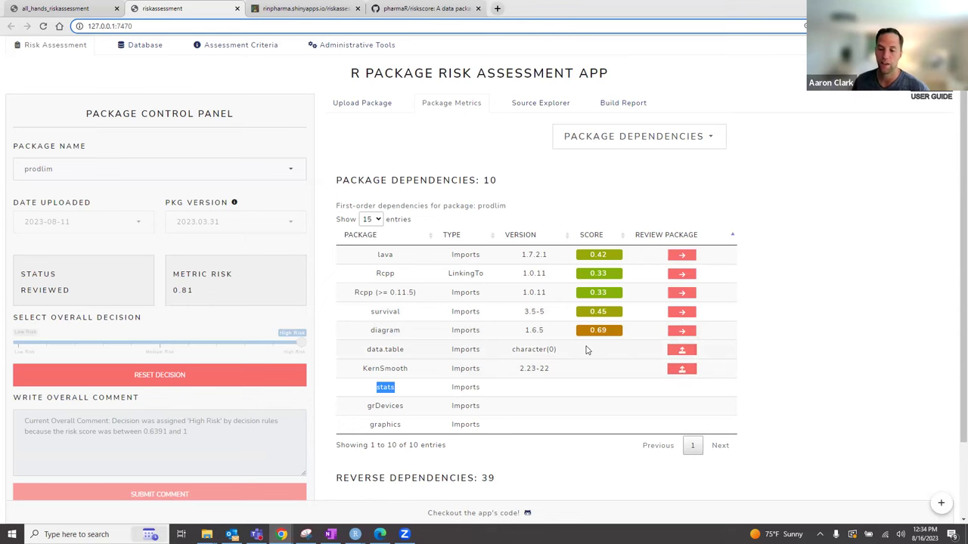
- Examine prodlim's reverse dependencies list, including censored, parsnip and randomForestSRC
{"action": "scroll", "coordinate": [585, 347], "scroll_direction": "down", "scroll_amount": 2}
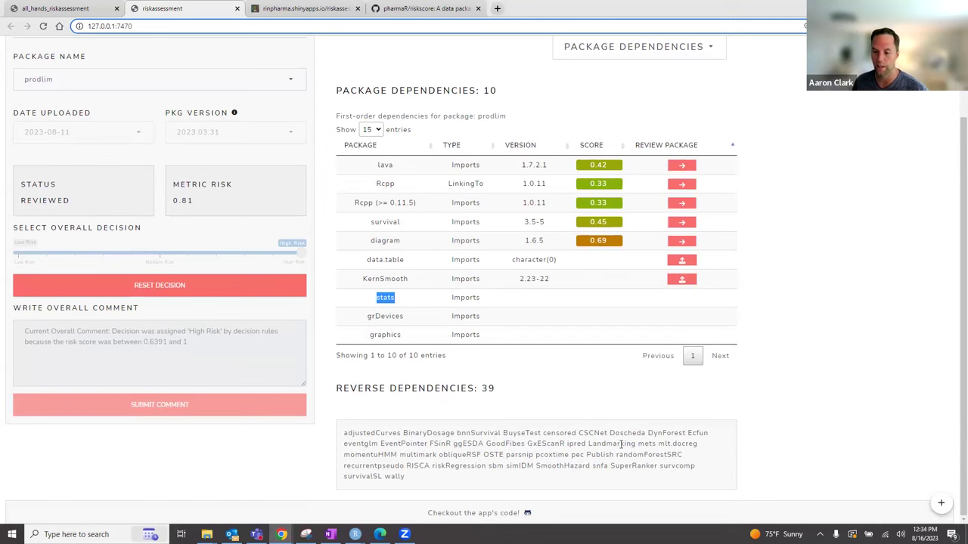
{"action": "double_click", "coordinate": [559, 434]}
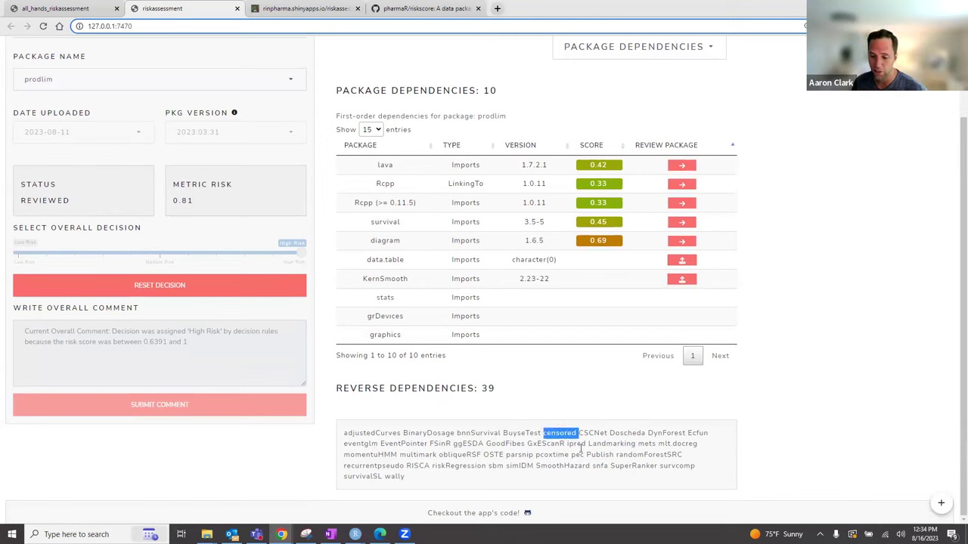
{"action": "double_click", "coordinate": [520, 455]}
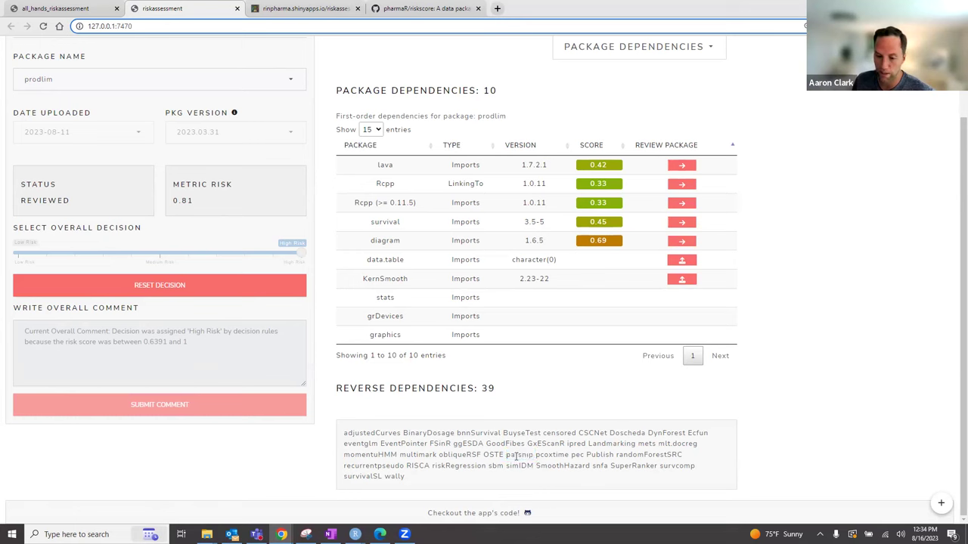
{"action": "triple_click", "coordinate": [518, 456]}
{"action": "left_click", "coordinate": [652, 453]}
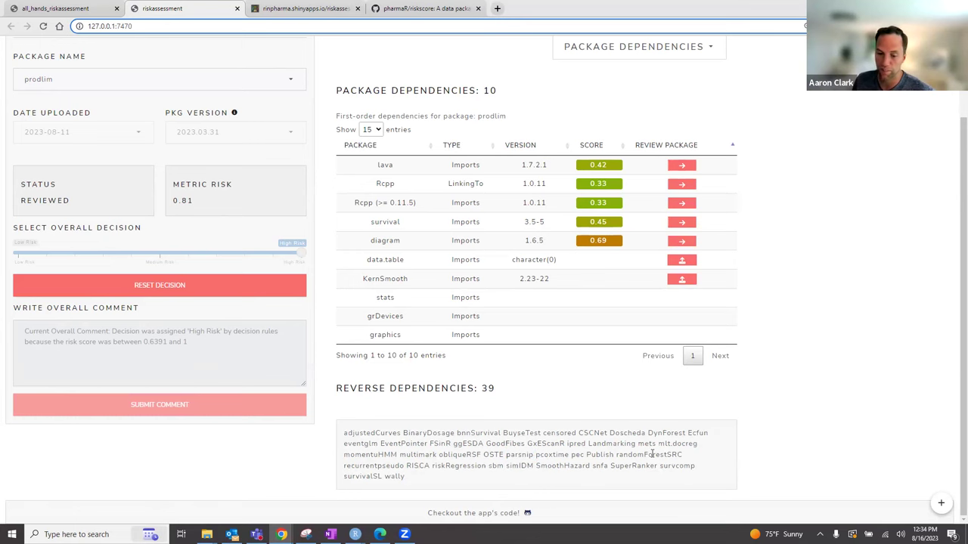
{"action": "scroll", "coordinate": [709, 398], "scroll_direction": "up", "scroll_amount": 2}
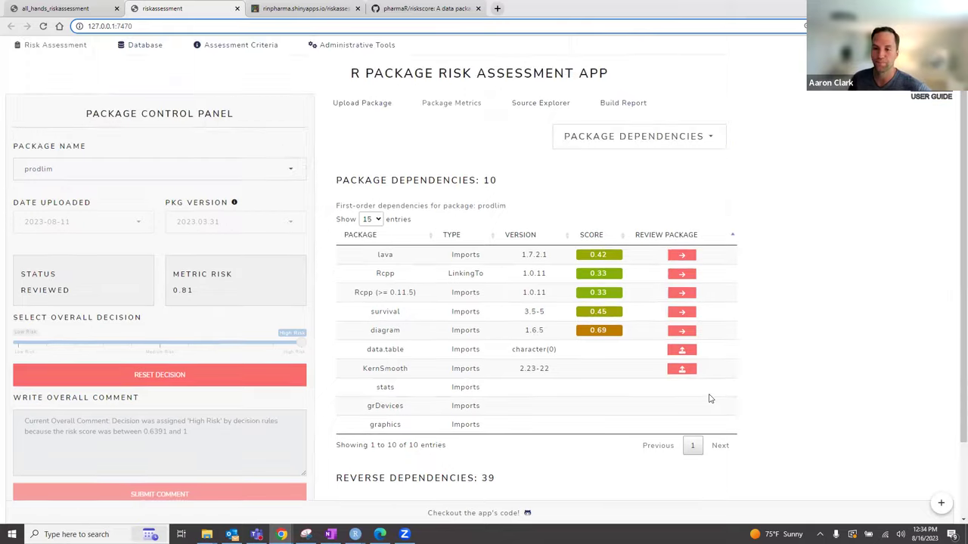
- Open the Source Explorer for prodlim and read the package's DESCRIPTION file
{"action": "left_click", "coordinate": [603, 143]}
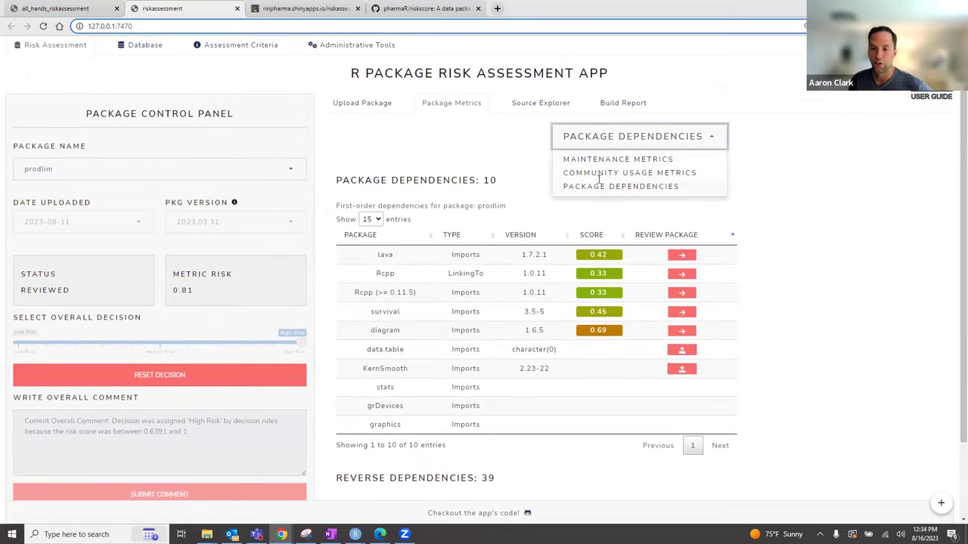
{"action": "left_click", "coordinate": [550, 104]}
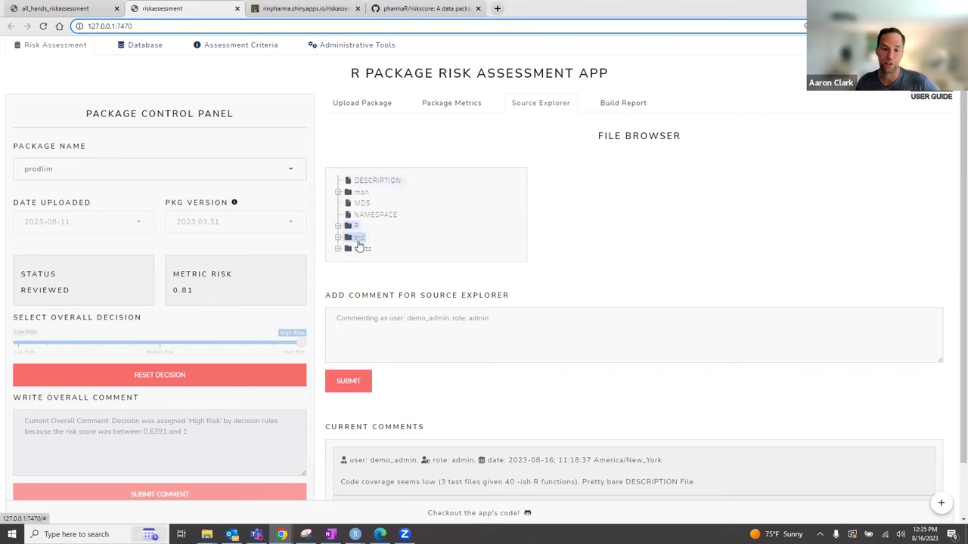
{"action": "left_click", "coordinate": [367, 182]}
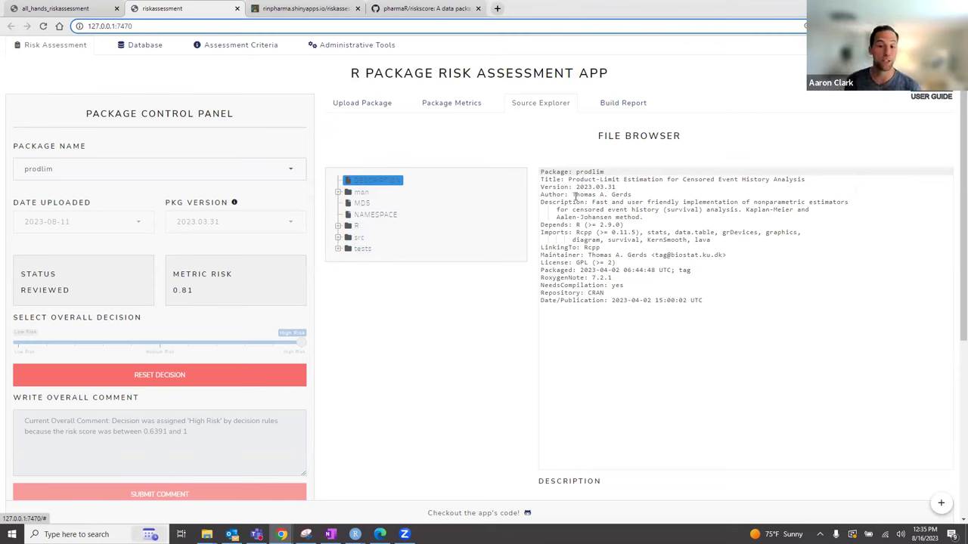
- Expand the R folder in prodlim's file browser and look through its list of R function files
{"action": "left_click", "coordinate": [339, 227]}
{"action": "left_click_drag", "start_coordinate": [518, 229], "coordinate": [953, 193]}
{"action": "scroll", "coordinate": [954, 219], "scroll_direction": "down", "scroll_amount": 1}
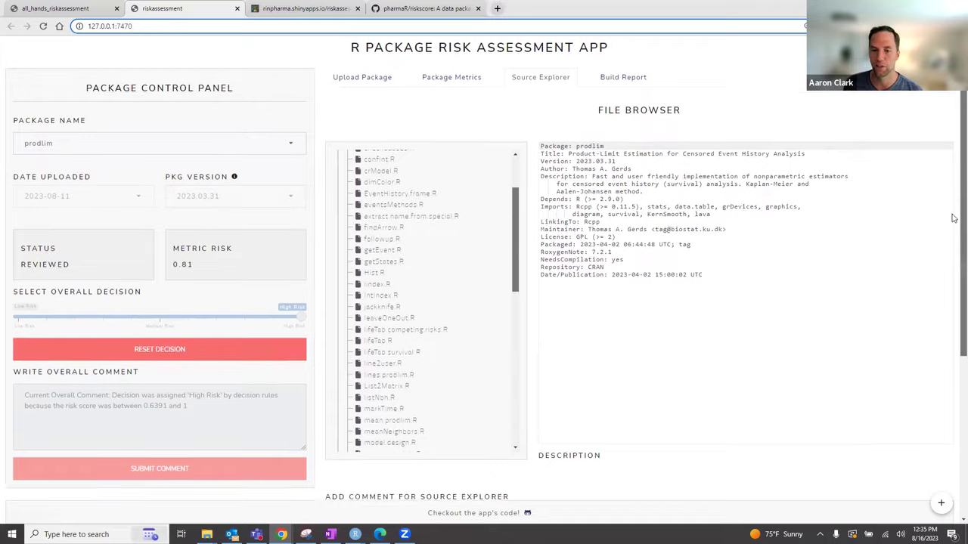
{"action": "left_click_drag", "start_coordinate": [517, 210], "coordinate": [519, 170]}
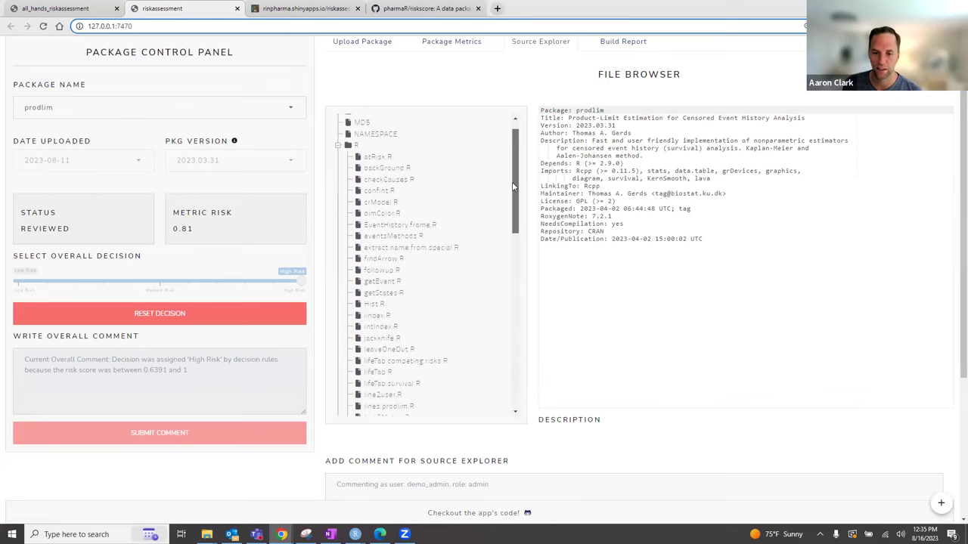
- Inspect the source code of atRisk.R, backGround.R and checkCauses.R in the R folder
{"action": "left_click", "coordinate": [376, 156]}
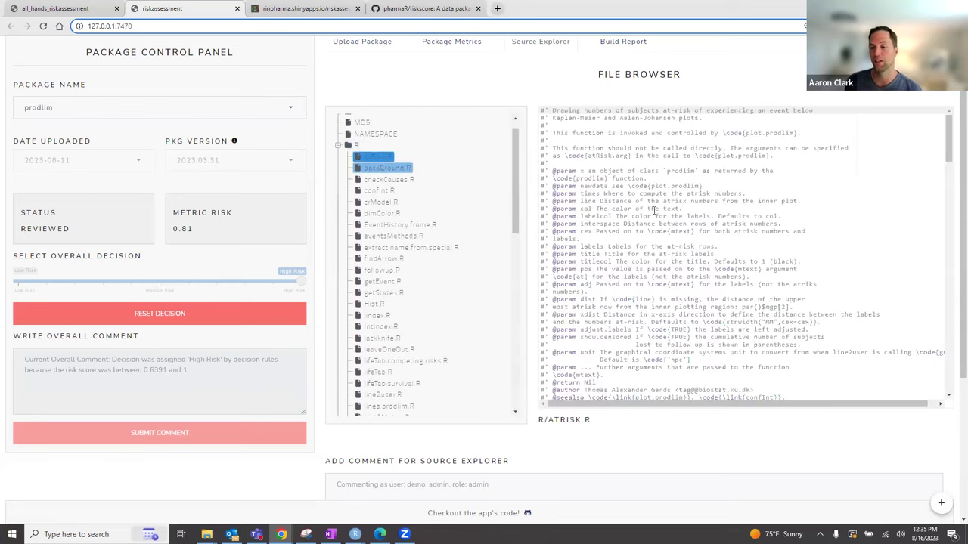
{"action": "scroll", "coordinate": [654, 210], "scroll_direction": "down", "scroll_amount": 3}
{"action": "left_click", "coordinate": [384, 167]}
{"action": "scroll", "coordinate": [636, 282], "scroll_direction": "down", "scroll_amount": 2}
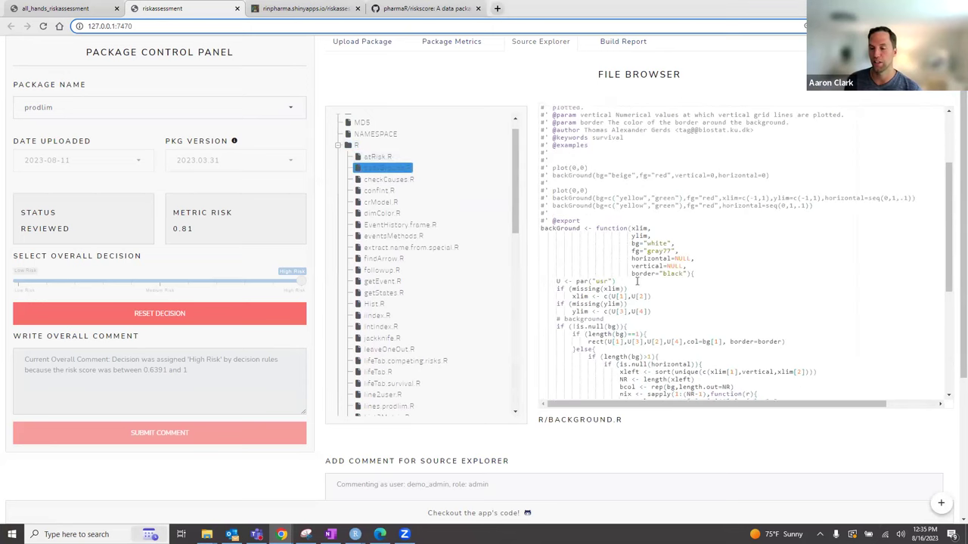
{"action": "left_click", "coordinate": [388, 180]}
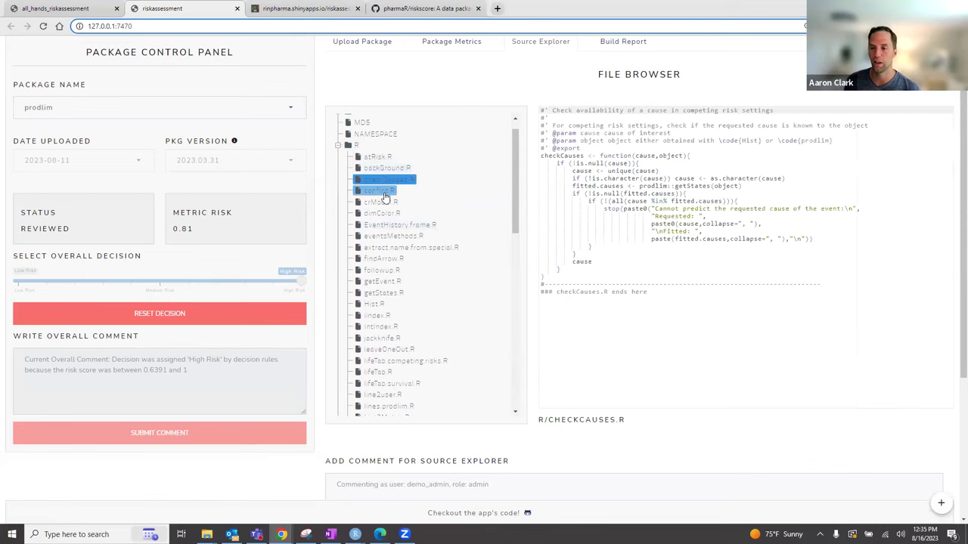
- Inspect the source code of confint.R and EventHistory.frame.R in the R folder, and collapse that folder
{"action": "left_click", "coordinate": [385, 192]}
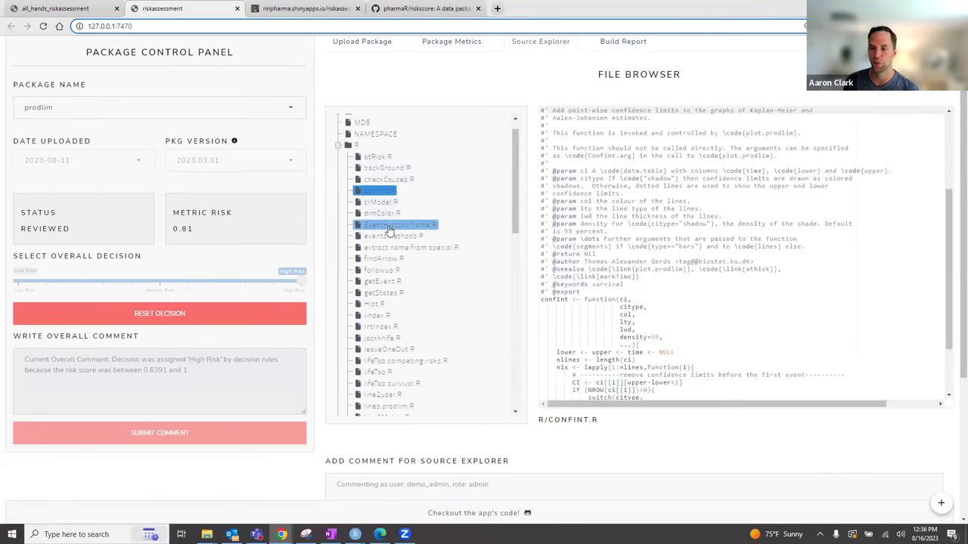
{"action": "left_click", "coordinate": [389, 227]}
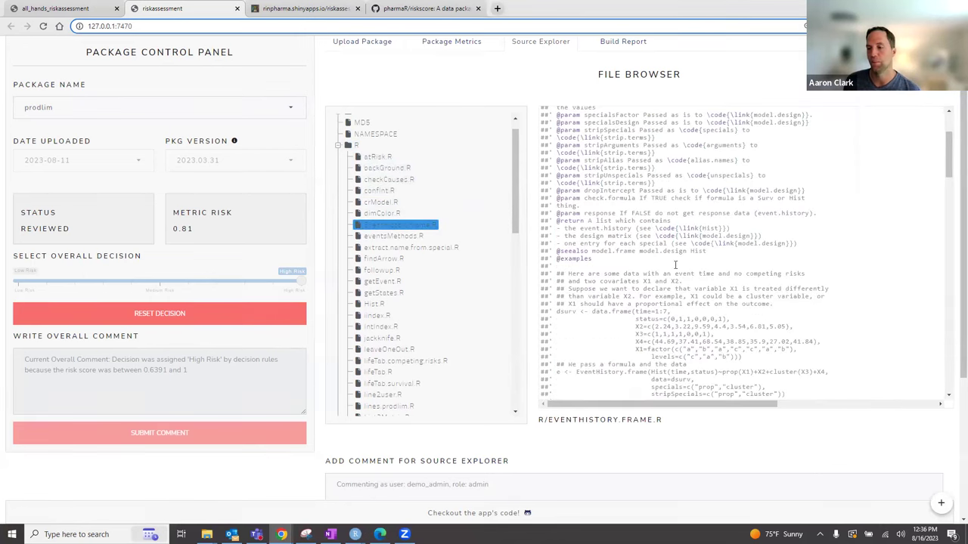
{"action": "left_click", "coordinate": [342, 146]}
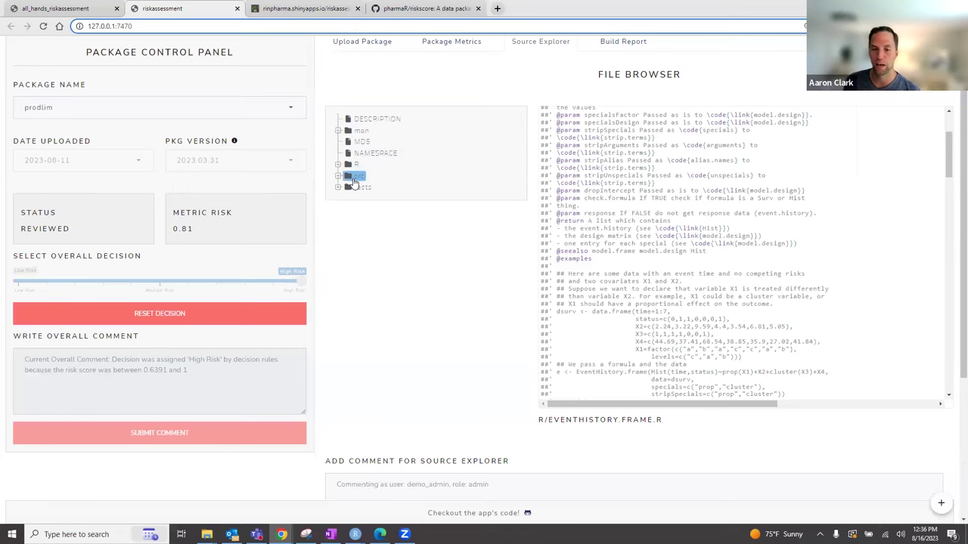
- Expand the tests/testthat folder and inspect the test files cluster.R, pseudo.R and test-prodlim.R
{"action": "left_click", "coordinate": [339, 188]}
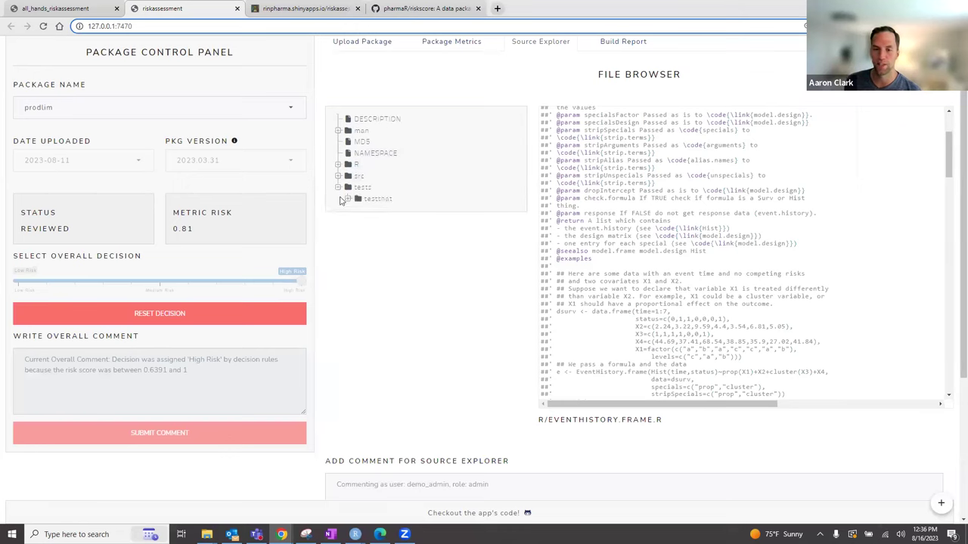
{"action": "left_click", "coordinate": [348, 201]}
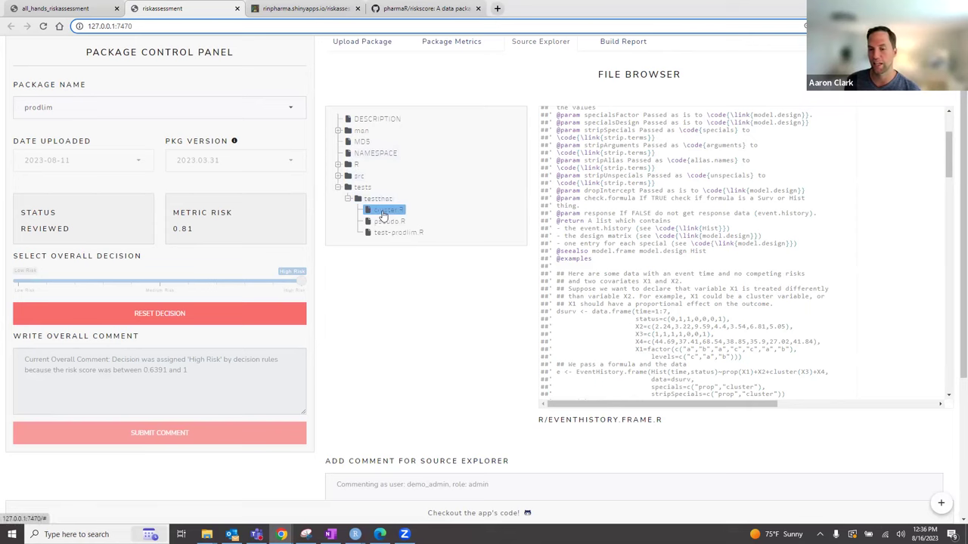
{"action": "left_click", "coordinate": [384, 211]}
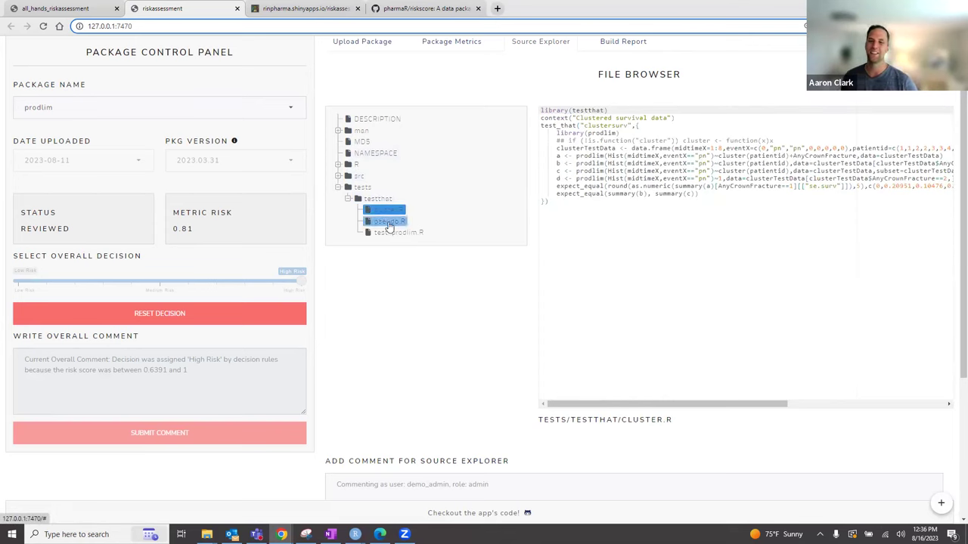
{"action": "left_click", "coordinate": [387, 222]}
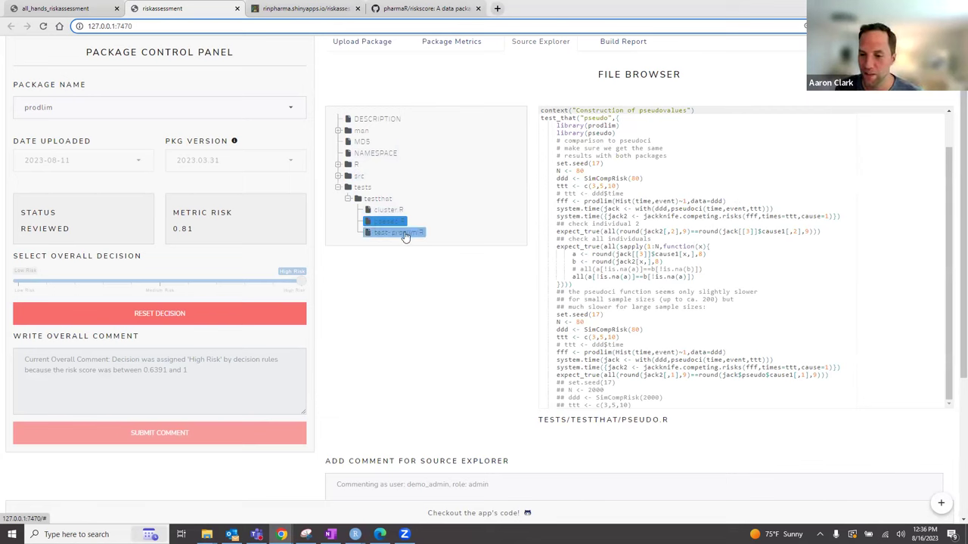
{"action": "left_click", "coordinate": [406, 235]}
{"action": "scroll", "coordinate": [679, 266], "scroll_direction": "down", "scroll_amount": 2}
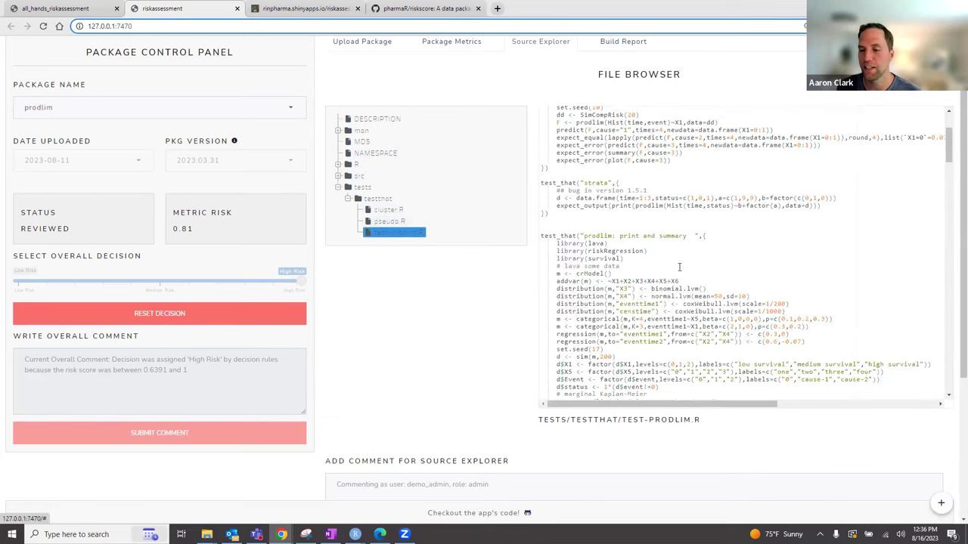
{"action": "left_click", "coordinate": [385, 209]}
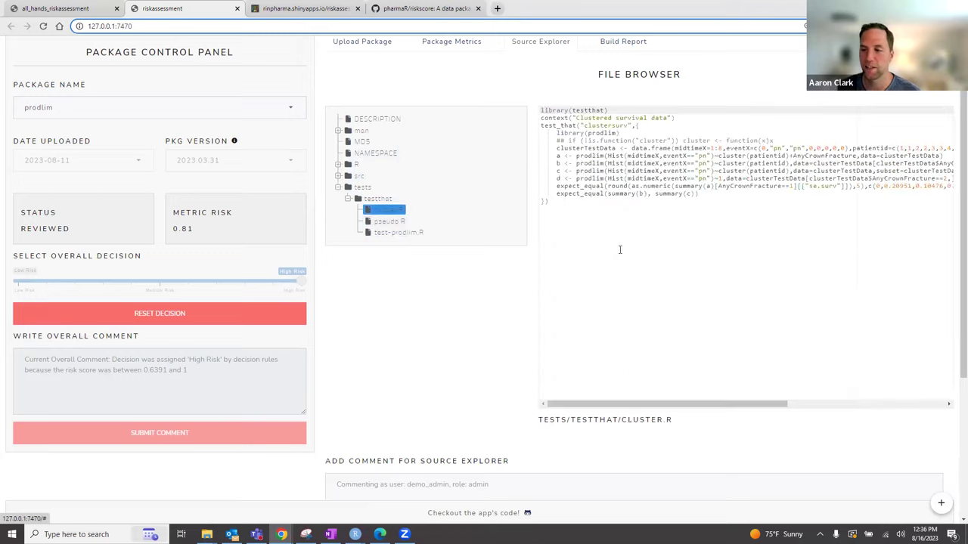
- Submit the Source Explorer comment "Test coverage appears to be lacking with 3 test files and about 40-ish R functions in the R/ folder."
{"action": "scroll", "coordinate": [603, 266], "scroll_direction": "down", "scroll_amount": 1}
{"action": "left_click", "coordinate": [557, 410]}
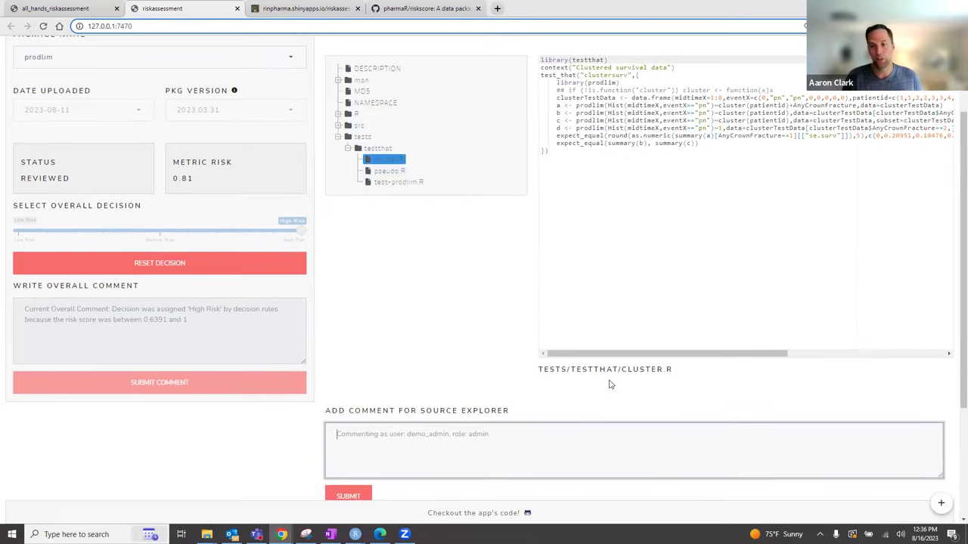
{"action": "type", "text": "Test coverage"}
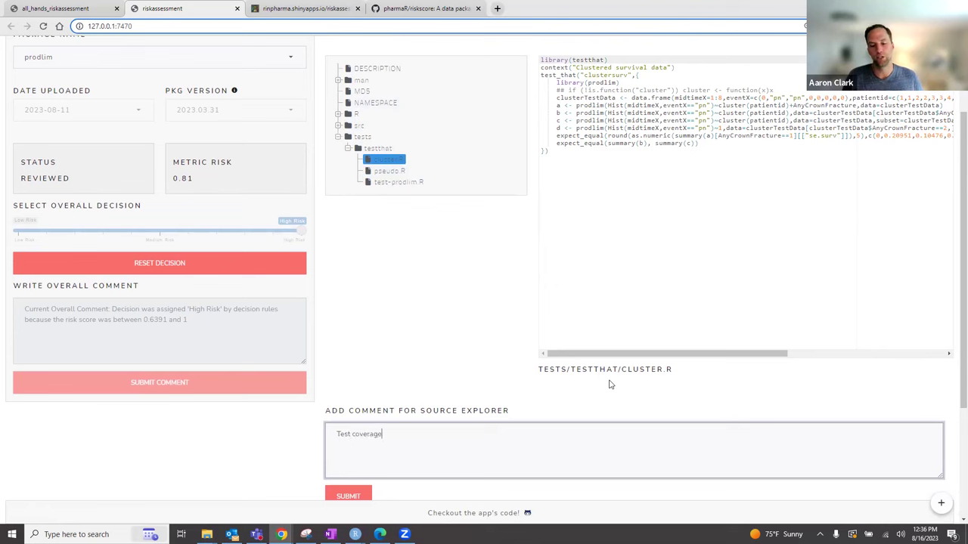
{"action": "type", "text": " appears to be"}
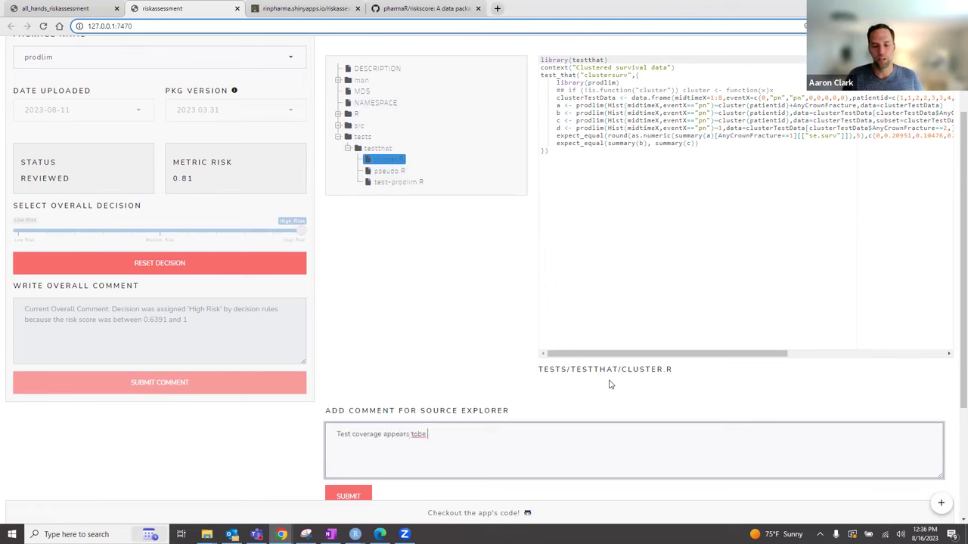
{"action": "type", "text": " lack"}
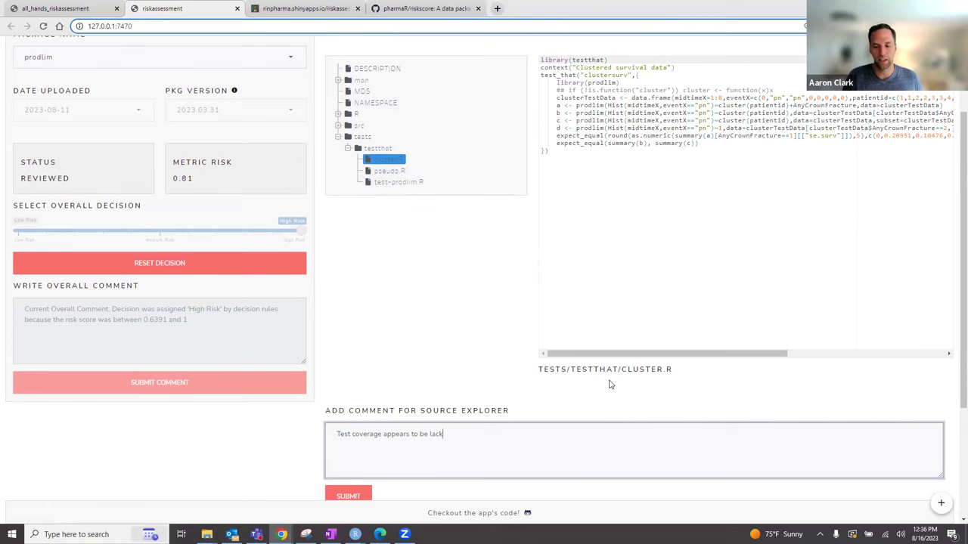
{"action": "type", "text": "ing with 3 test files and"}
{"action": "type", "text": " about 40"}
{"action": "type", "text": "-ish "}
{"action": "type", "text": "R function"}
{"action": "type", "text": "s in the R"}
{"action": "type", "text": "/ fodl"}
{"action": "type", "text": "lder"}
{"action": "left_click", "coordinate": [348, 496]}
{"action": "scroll", "coordinate": [456, 365], "scroll_direction": "down", "scroll_amount": 3}
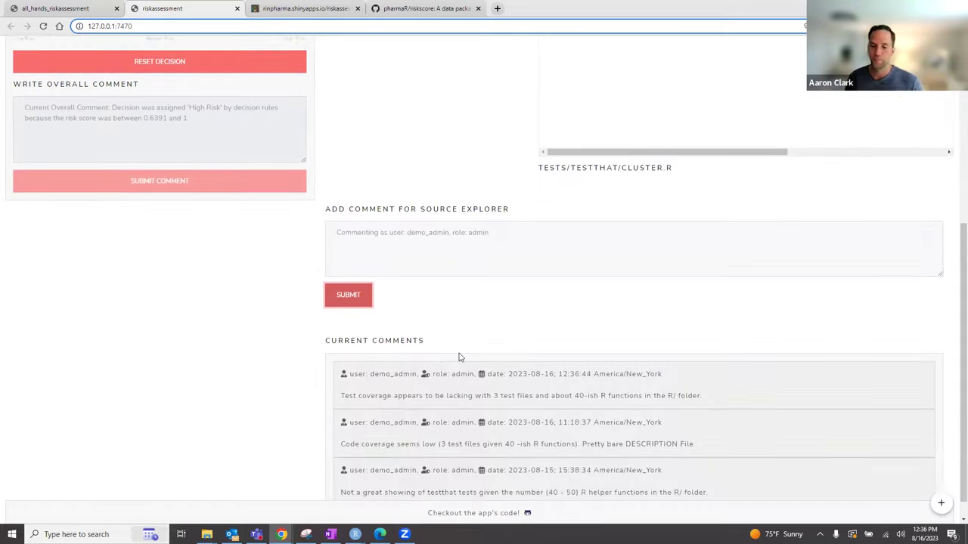
- Open the report builder for prodlim and review the report preview's general information, overall comments and package summary
{"action": "scroll", "coordinate": [468, 361], "scroll_direction": "up", "scroll_amount": 3}
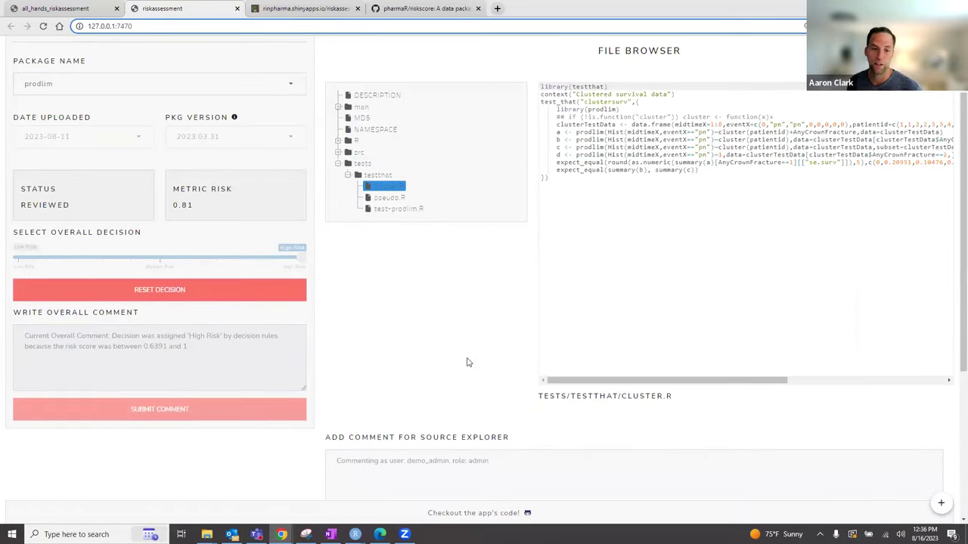
{"action": "scroll", "coordinate": [467, 362], "scroll_direction": "up", "scroll_amount": 1}
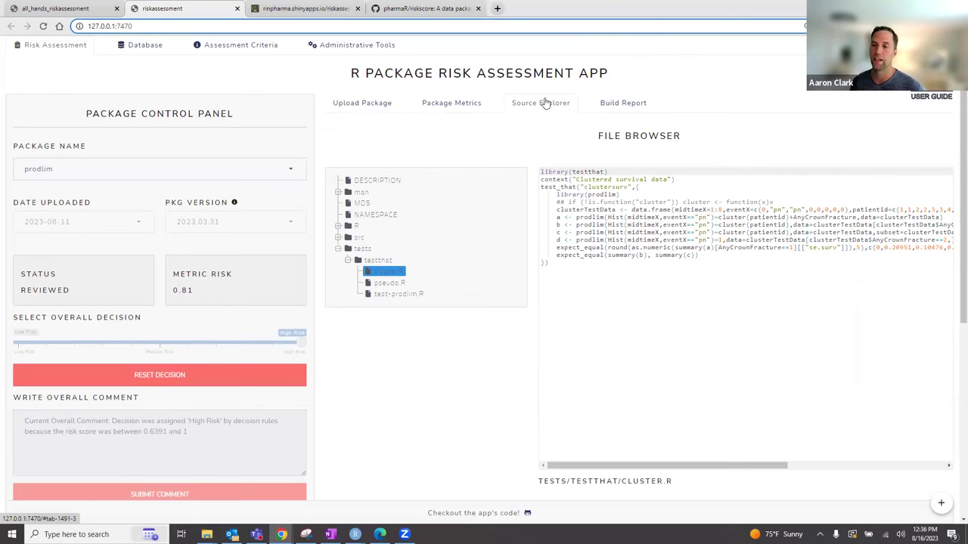
{"action": "left_click", "coordinate": [612, 110]}
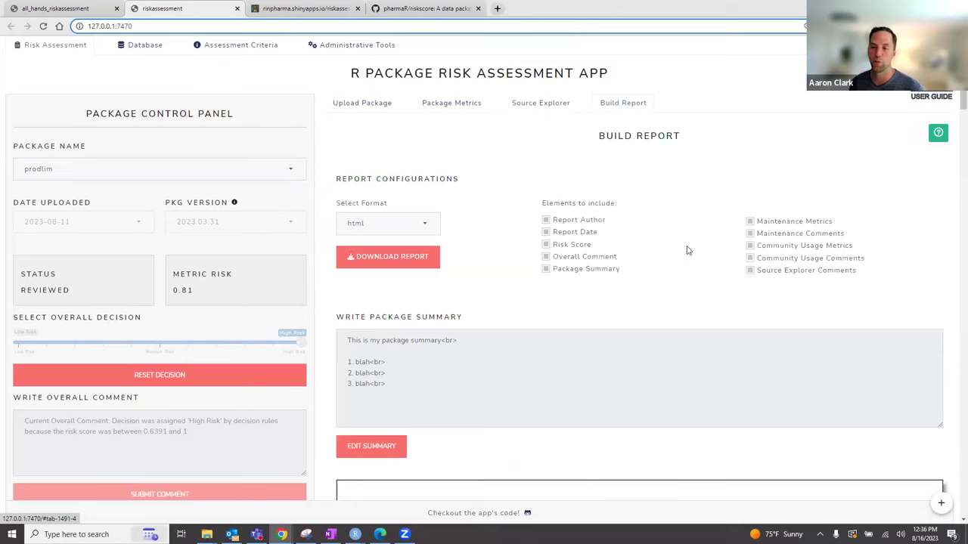
{"action": "scroll", "coordinate": [687, 250], "scroll_direction": "down", "scroll_amount": 2}
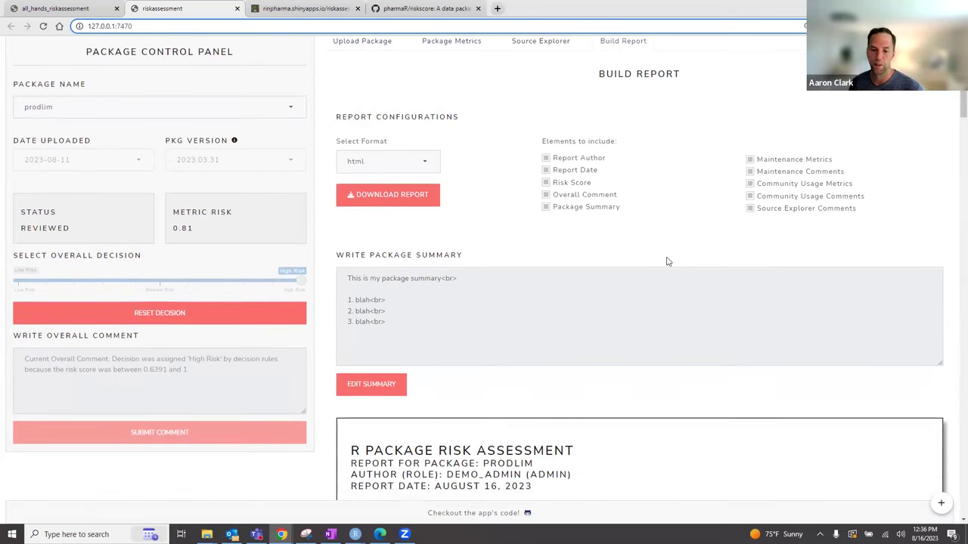
{"action": "scroll", "coordinate": [667, 262], "scroll_direction": "down", "scroll_amount": 1}
{"action": "scroll", "coordinate": [665, 264], "scroll_direction": "down", "scroll_amount": 3}
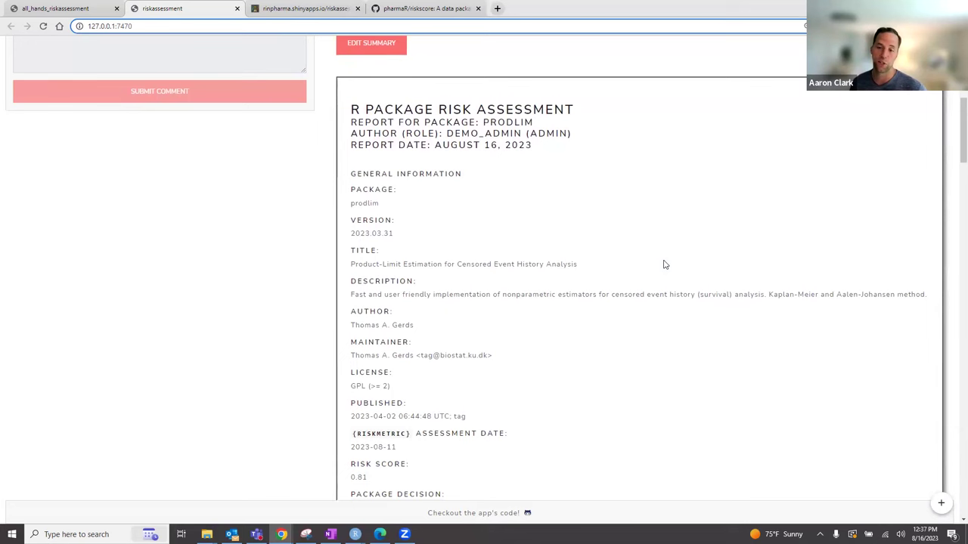
{"action": "scroll", "coordinate": [654, 270], "scroll_direction": "down", "scroll_amount": 6}
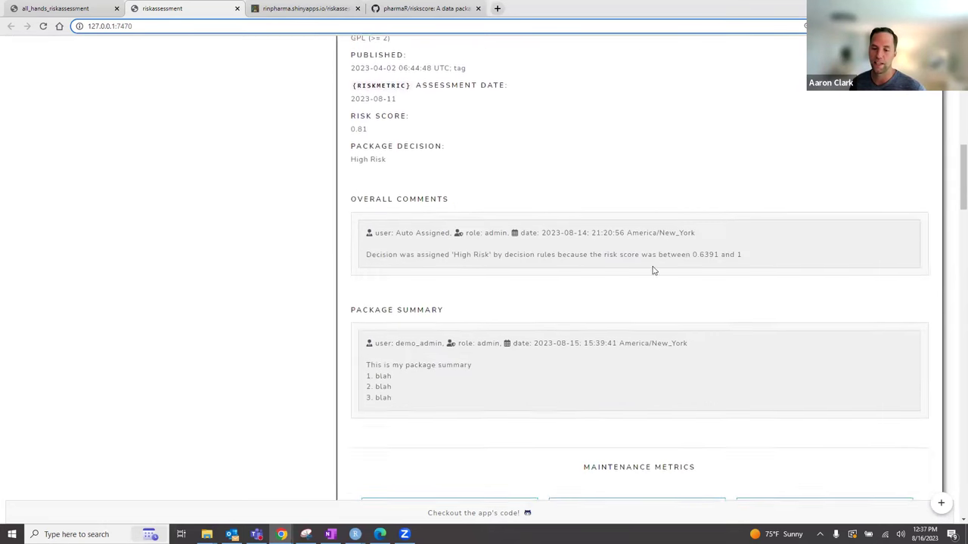
- Review the maintenance metrics and community usage metrics in the prodlim report preview
{"action": "scroll", "coordinate": [654, 271], "scroll_direction": "down", "scroll_amount": 3}
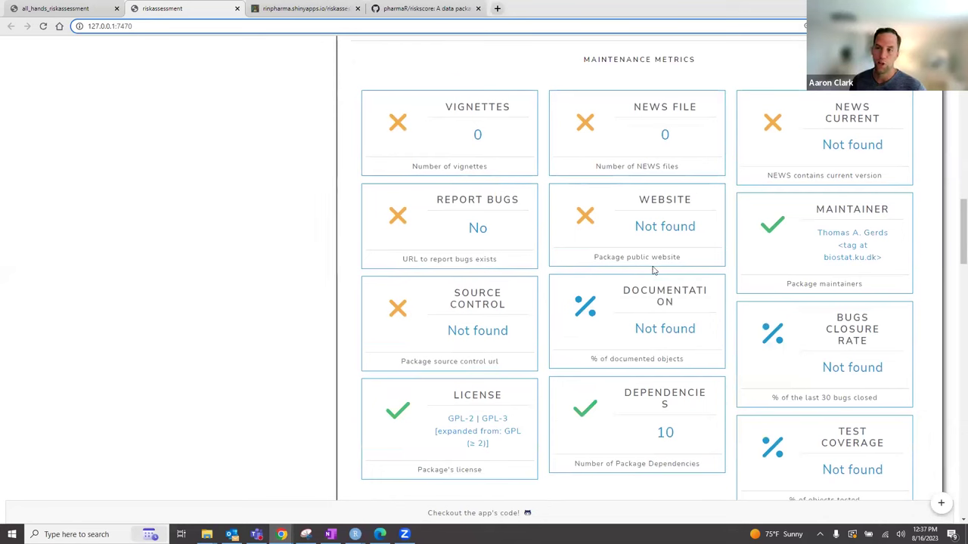
{"action": "scroll", "coordinate": [634, 278], "scroll_direction": "down", "scroll_amount": 4}
{"action": "scroll", "coordinate": [632, 279], "scroll_direction": "down", "scroll_amount": 6}
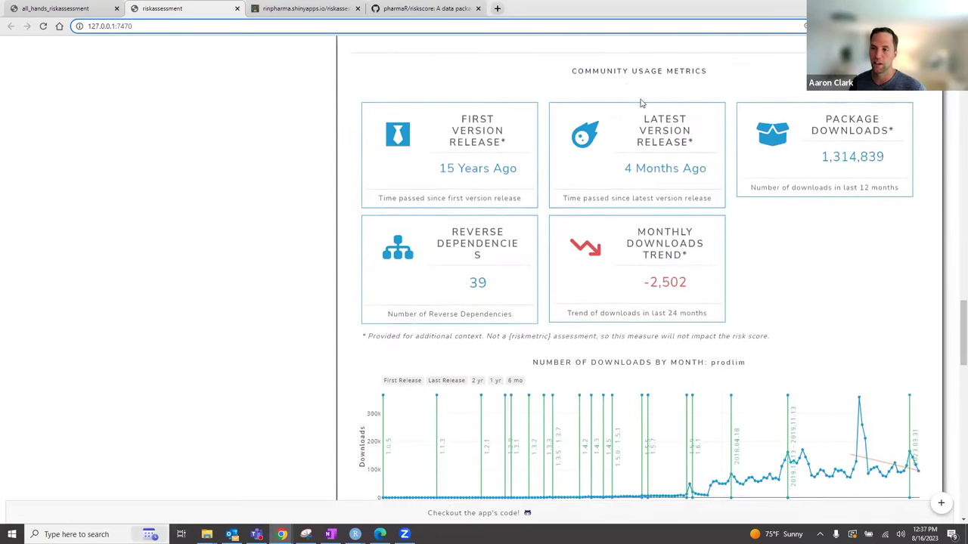
{"action": "scroll", "coordinate": [506, 333], "scroll_direction": "down", "scroll_amount": 1}
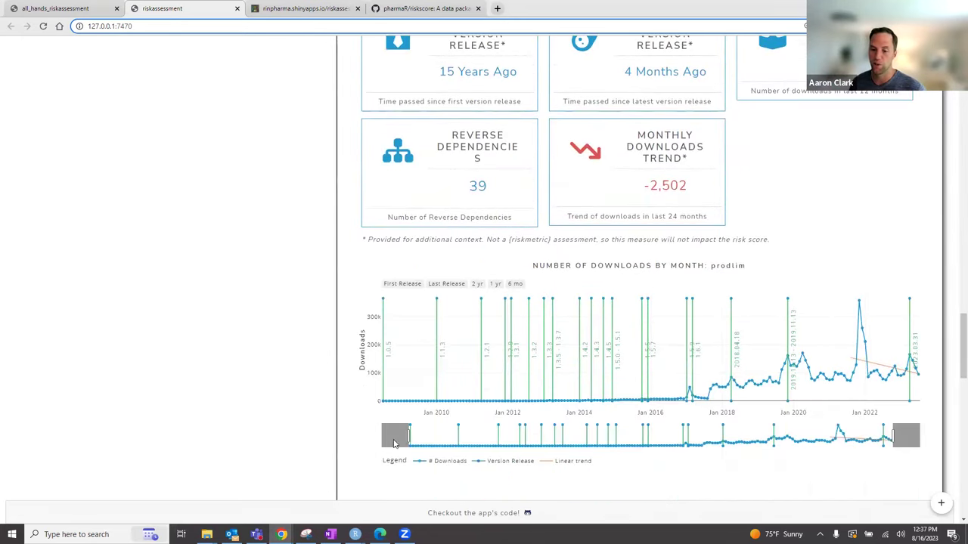
- Narrow the date range of the report's monthly downloads chart, and limit it to the last 2 years
{"action": "left_click_drag", "start_coordinate": [409, 443], "coordinate": [703, 443]}
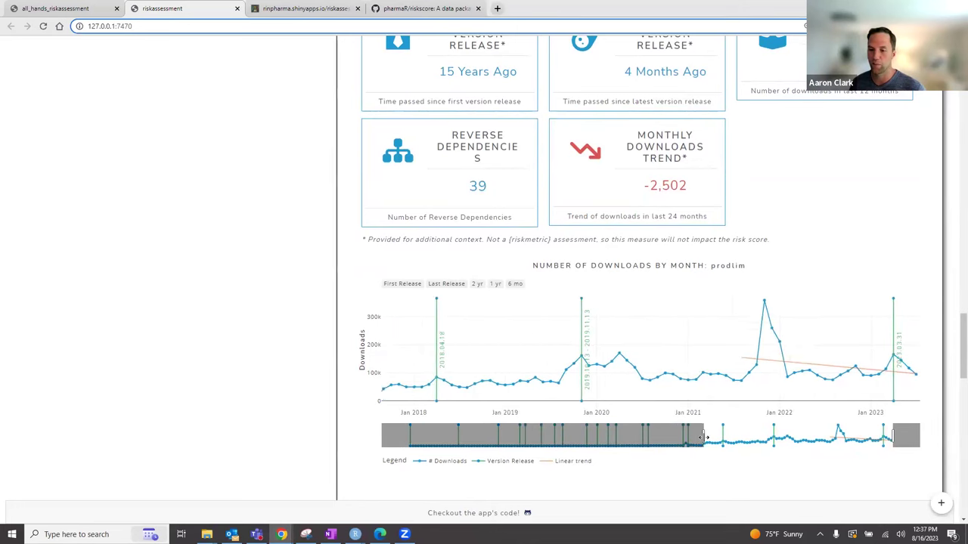
{"action": "left_click", "coordinate": [483, 287]}
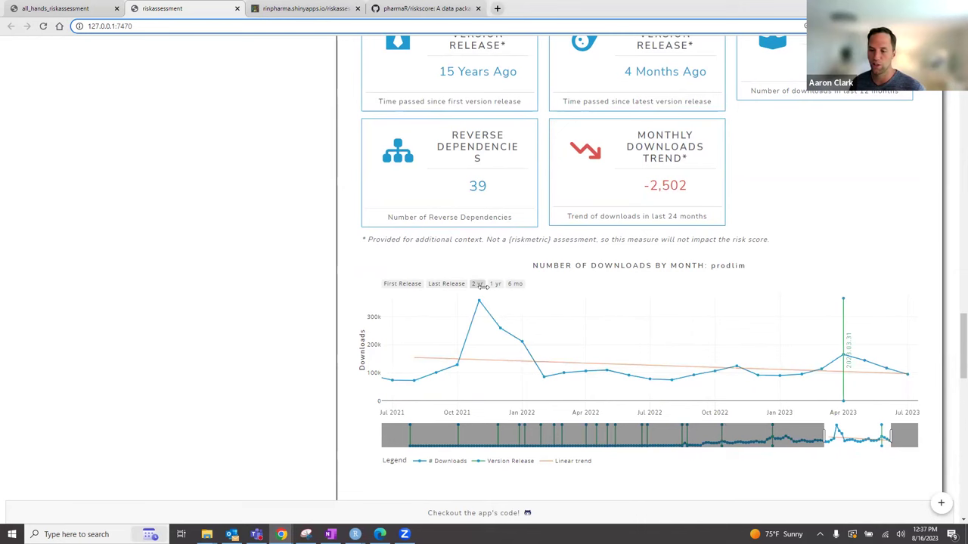
{"action": "scroll", "coordinate": [602, 265], "scroll_direction": "down", "scroll_amount": 2}
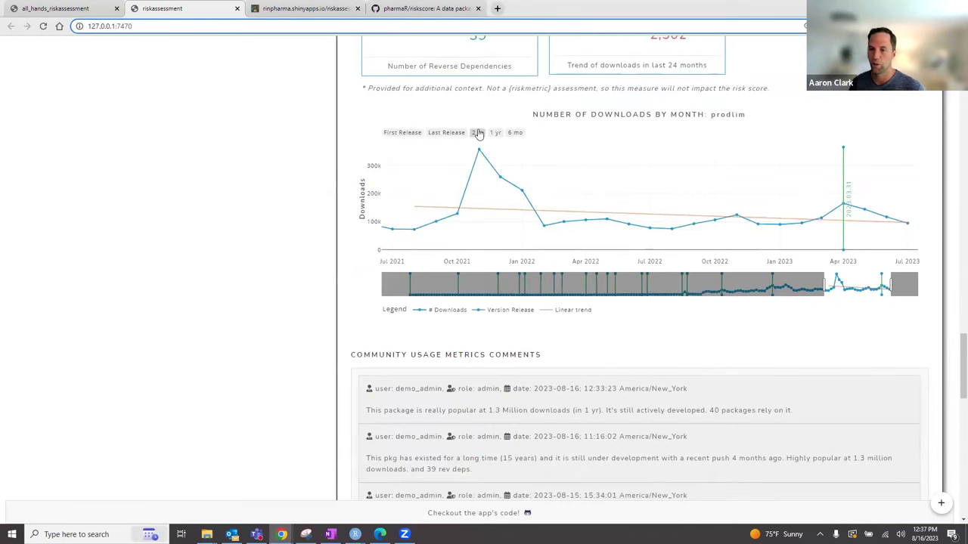
- Examine the About Report section's app version, riskmetric version, generation date and weights table, marking the has_vignettes row
{"action": "scroll", "coordinate": [690, 368], "scroll_direction": "down", "scroll_amount": 2}
{"action": "scroll", "coordinate": [690, 367], "scroll_direction": "down", "scroll_amount": 10}
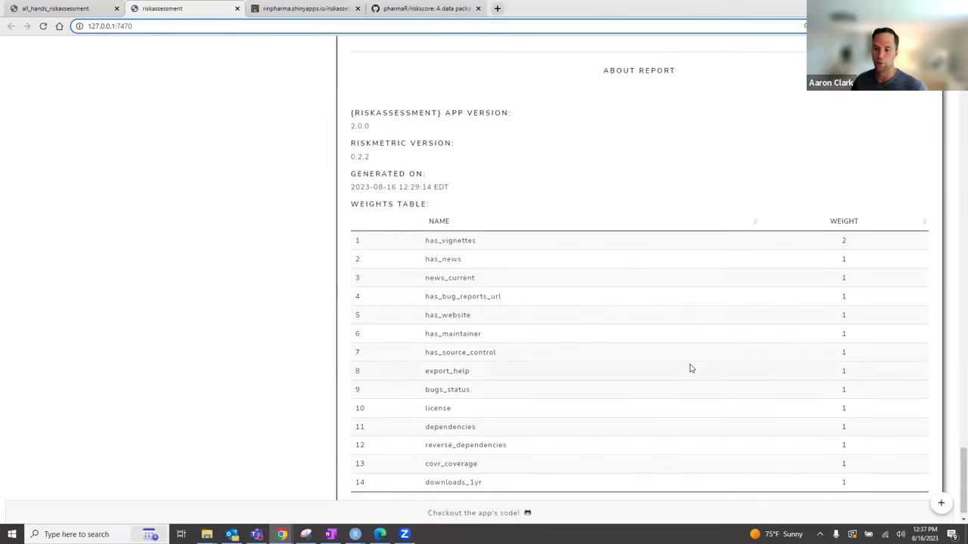
{"action": "left_click_drag", "start_coordinate": [369, 128], "coordinate": [335, 125]}
{"action": "left_click_drag", "start_coordinate": [378, 158], "coordinate": [349, 158]}
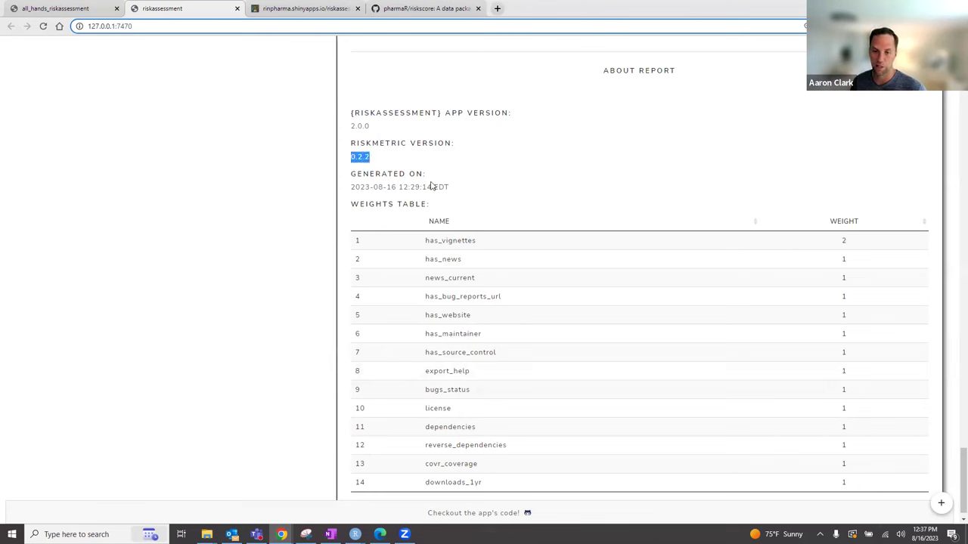
{"action": "left_click_drag", "start_coordinate": [460, 189], "coordinate": [350, 190]}
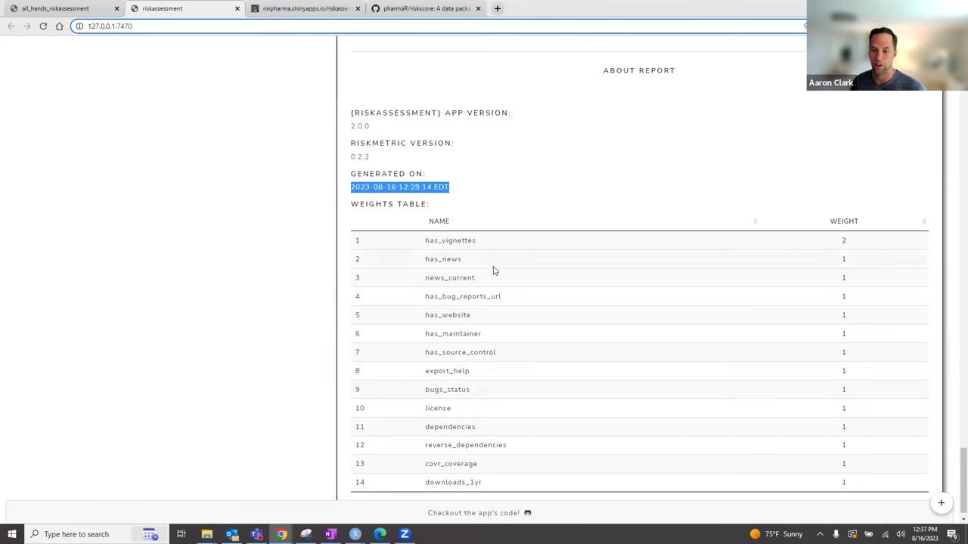
{"action": "left_click", "coordinate": [412, 248]}
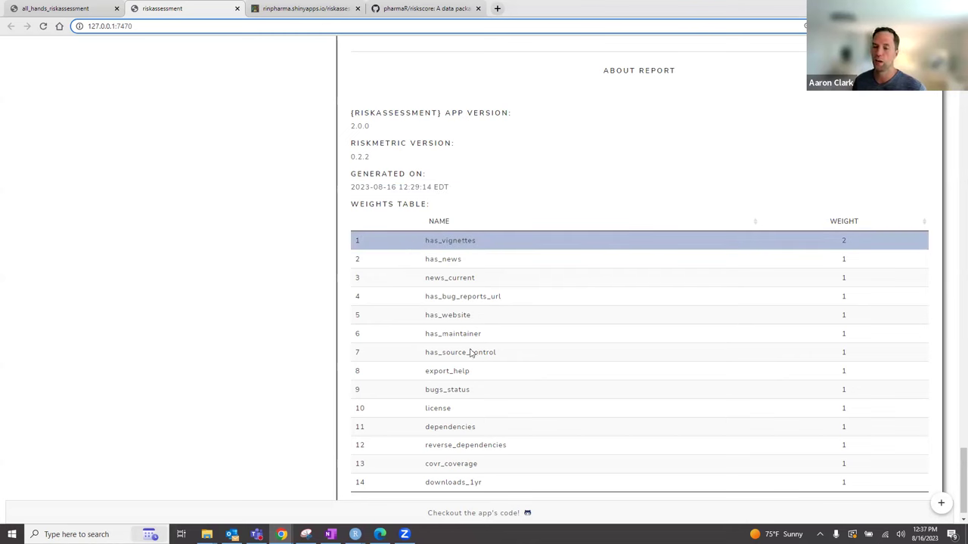
{"action": "scroll", "coordinate": [473, 383], "scroll_direction": "down", "scroll_amount": 1}
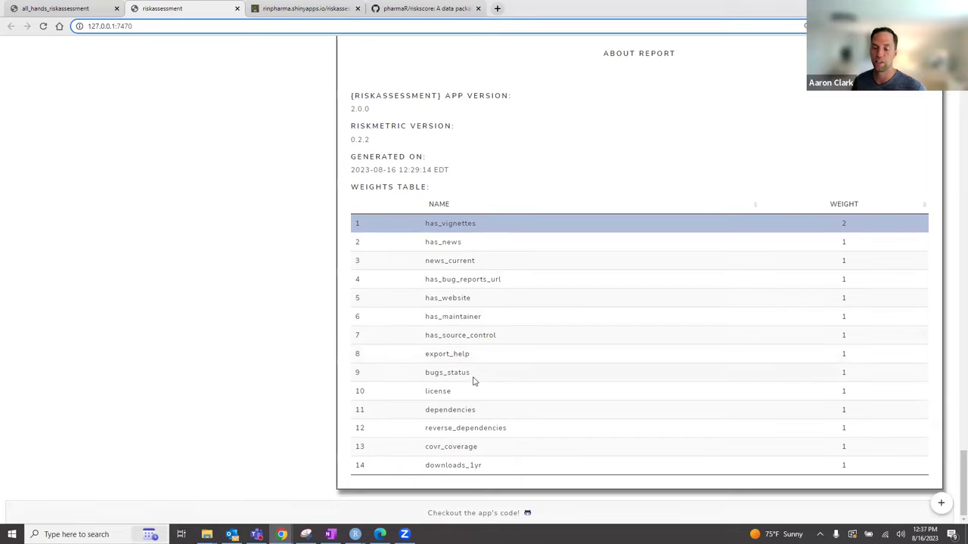
- Exclude Report Author from the elements included in the prodlim report
{"action": "scroll", "coordinate": [474, 383], "scroll_direction": "up", "scroll_amount": 8}
{"action": "scroll", "coordinate": [474, 382], "scroll_direction": "up", "scroll_amount": 8}
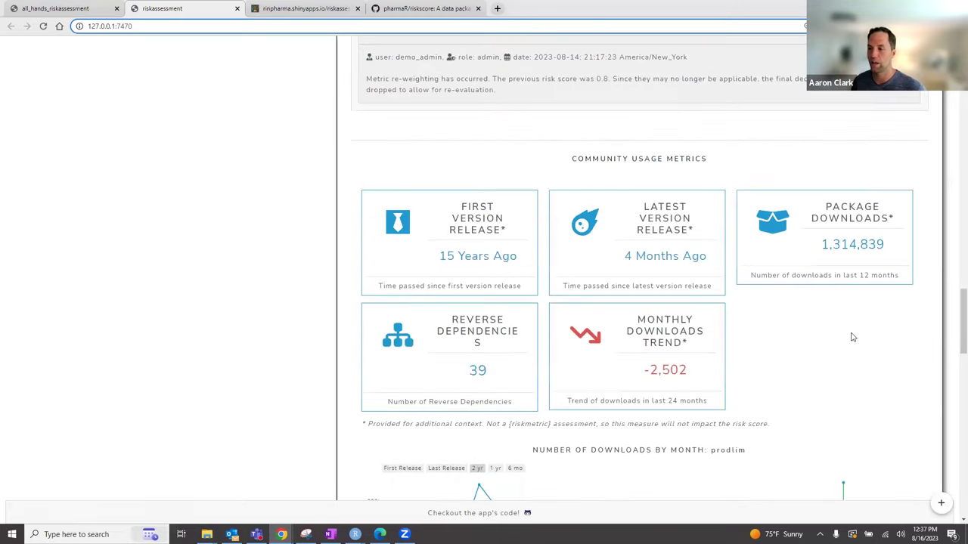
{"action": "scroll", "coordinate": [955, 279], "scroll_direction": "up", "scroll_amount": 15}
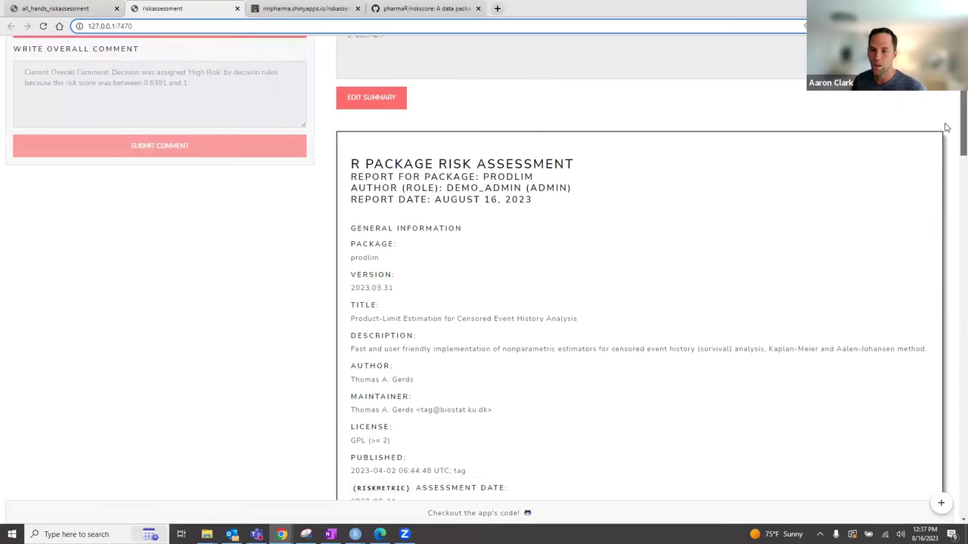
{"action": "scroll", "coordinate": [773, 230], "scroll_direction": "up", "scroll_amount": 1}
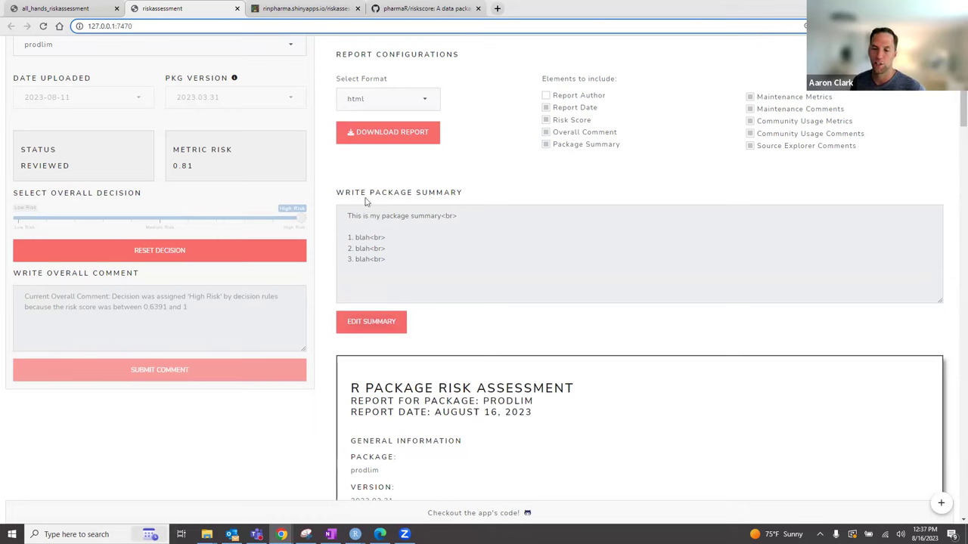
- Add the line "4. Requirement # blah" to prodlim's package summary, overwrite the previous summary, and check it in the report preview
{"action": "left_click", "coordinate": [377, 319]}
{"action": "left_click", "coordinate": [403, 262]}
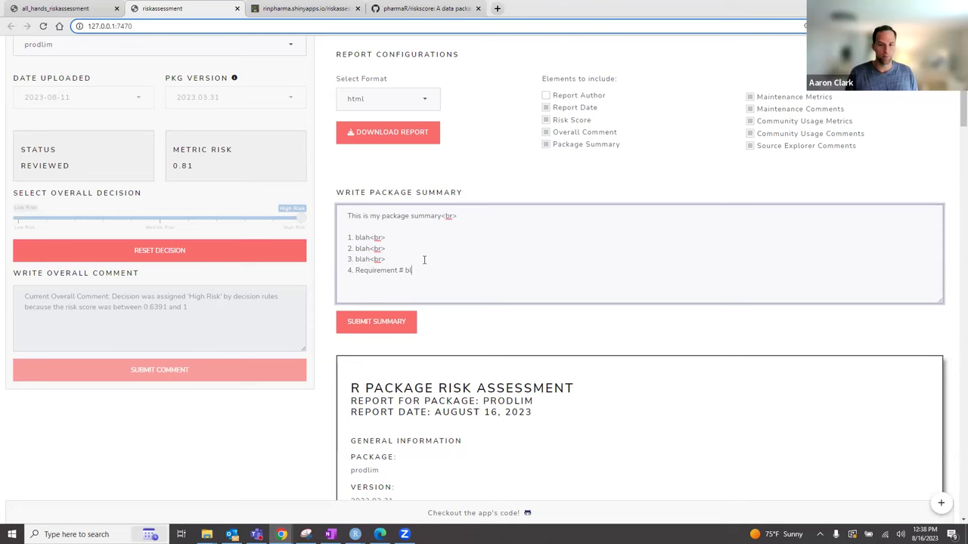
{"action": "left_click", "coordinate": [376, 320]}
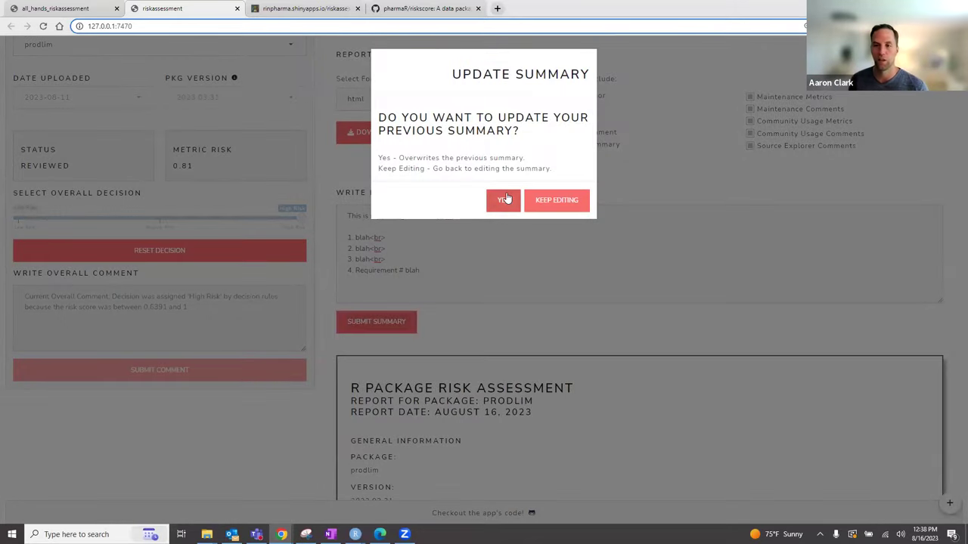
{"action": "left_click", "coordinate": [505, 198]}
{"action": "scroll", "coordinate": [537, 287], "scroll_direction": "down", "scroll_amount": 6}
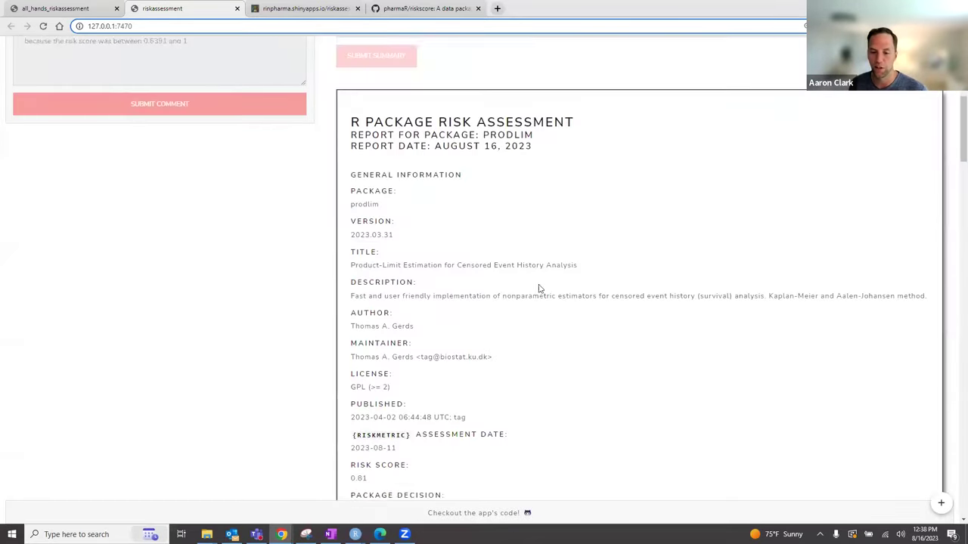
{"action": "scroll", "coordinate": [529, 295], "scroll_direction": "down", "scroll_amount": 2}
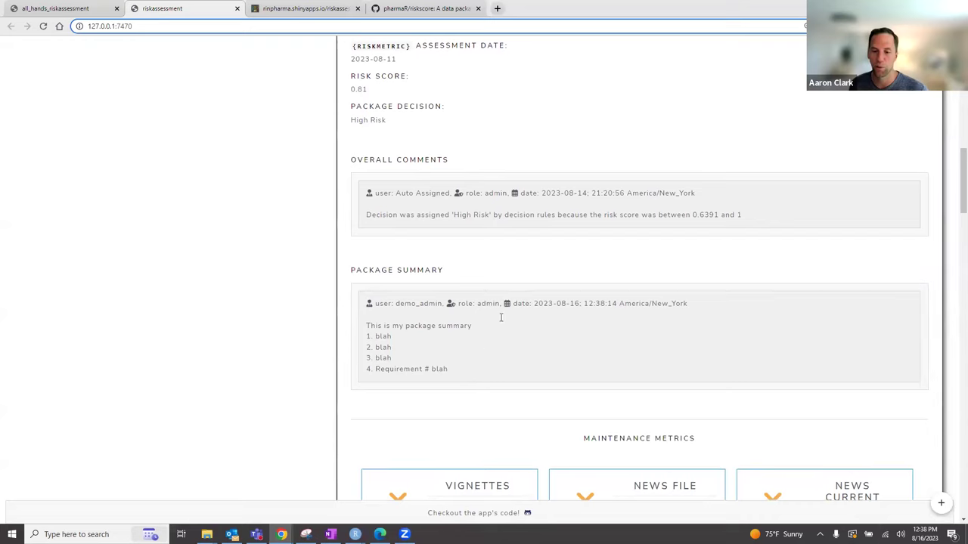
- Download the prodlim report in html format, look through the downloaded file, and close it
{"action": "scroll", "coordinate": [500, 318], "scroll_direction": "up", "scroll_amount": 12}
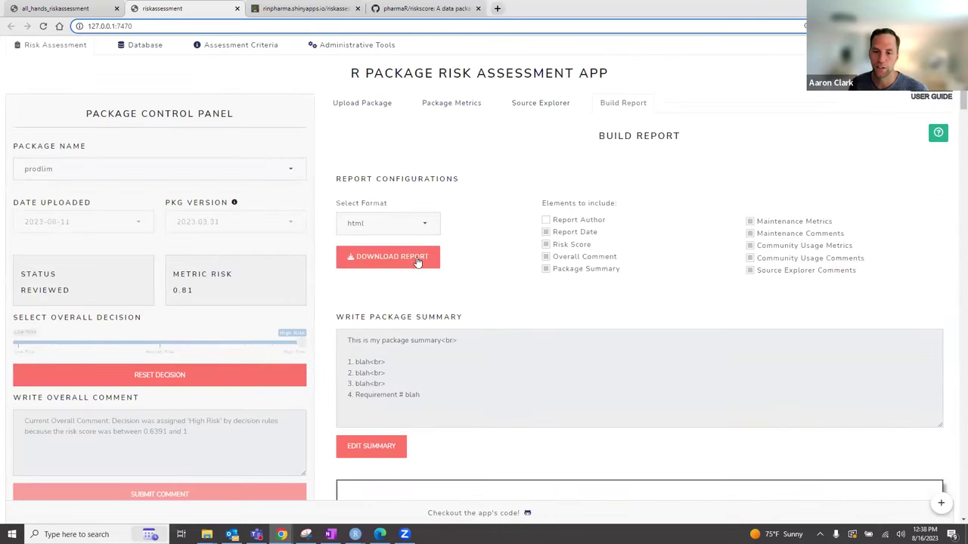
{"action": "left_click", "coordinate": [417, 258]}
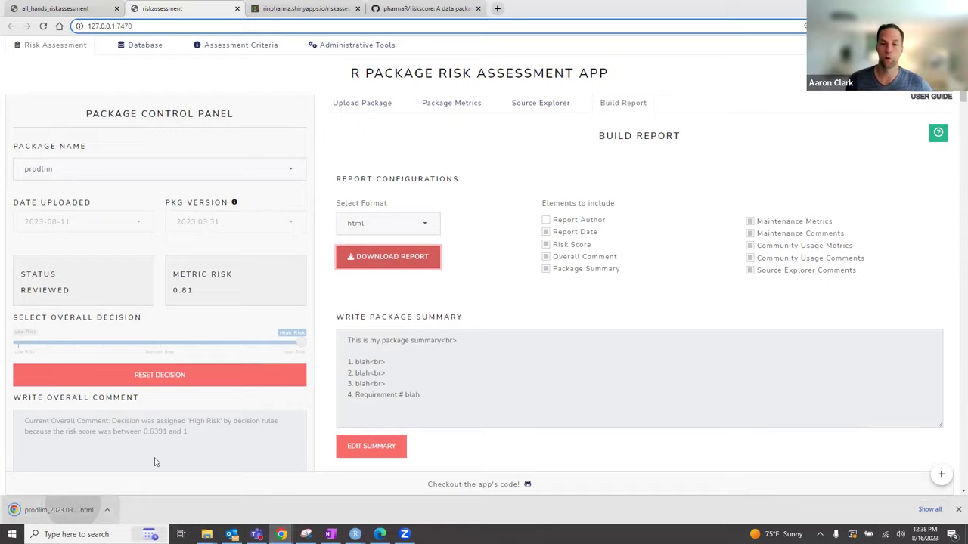
{"action": "scroll", "coordinate": [409, 275], "scroll_direction": "down", "scroll_amount": 8}
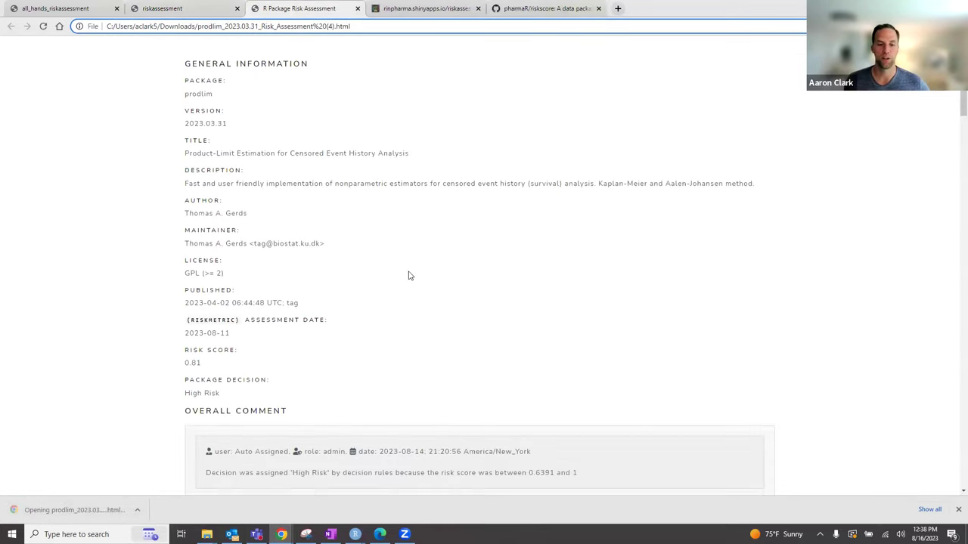
{"action": "scroll", "coordinate": [408, 275], "scroll_direction": "down", "scroll_amount": 8}
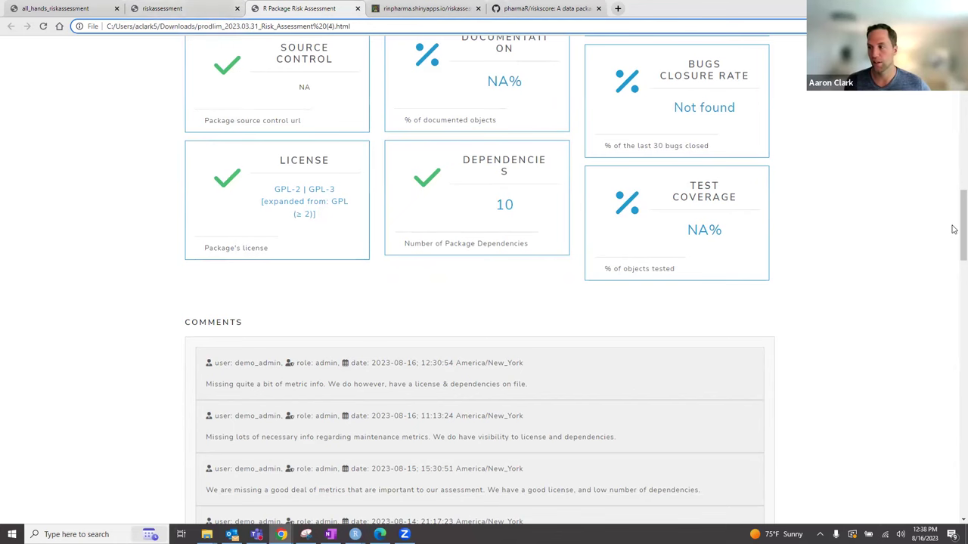
{"action": "left_click_drag", "start_coordinate": [962, 212], "coordinate": [962, 102]}
{"action": "left_click", "coordinate": [188, 11]}
{"action": "left_click", "coordinate": [303, 8]}
{"action": "left_click", "coordinate": [358, 8]}
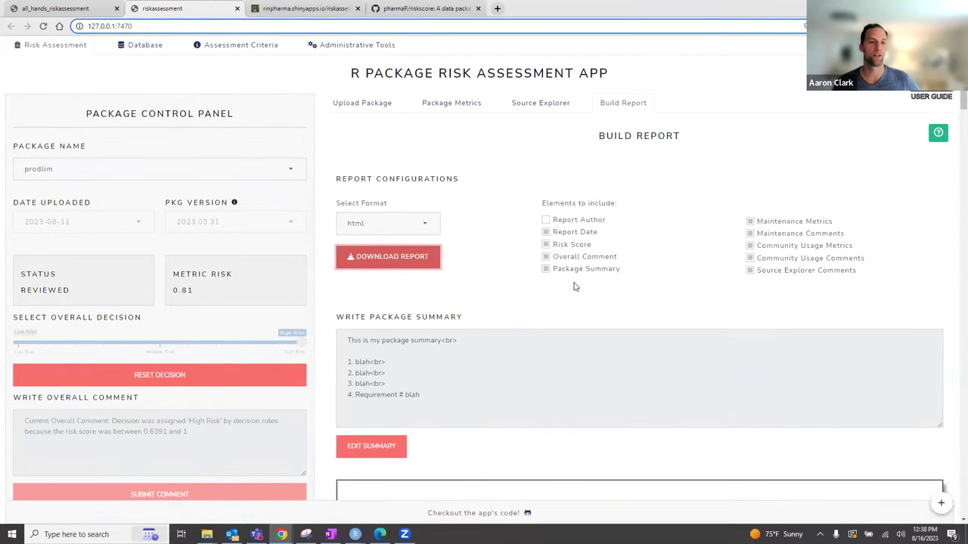
- Examine the summary cards and the uploaded packages table in the database overview
{"action": "left_click", "coordinate": [140, 47]}
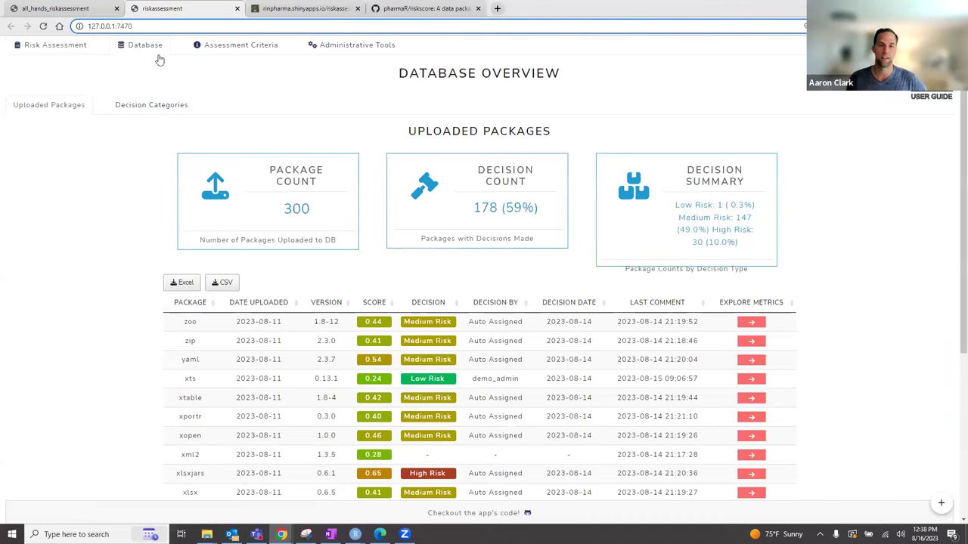
{"action": "scroll", "coordinate": [437, 302], "scroll_direction": "down", "scroll_amount": 3}
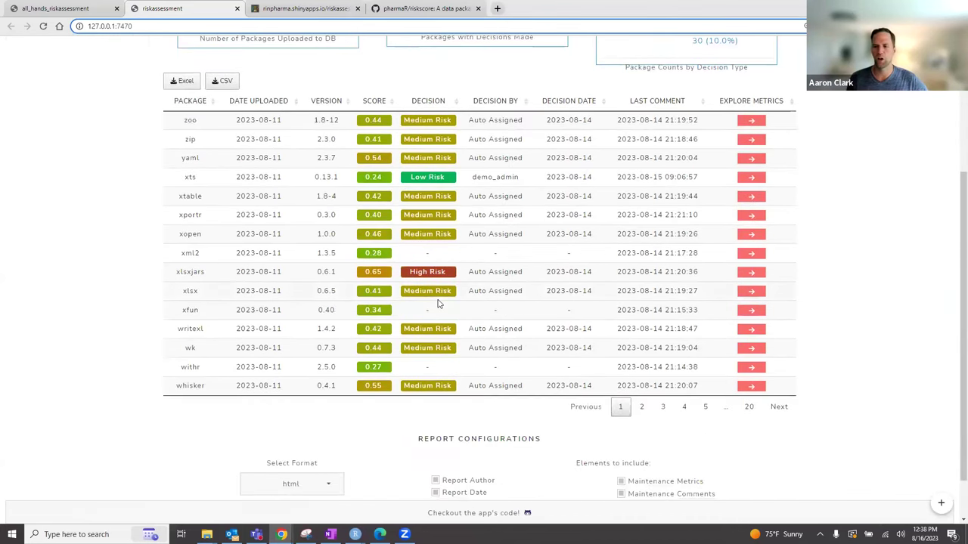
{"action": "scroll", "coordinate": [438, 302], "scroll_direction": "up", "scroll_amount": 2}
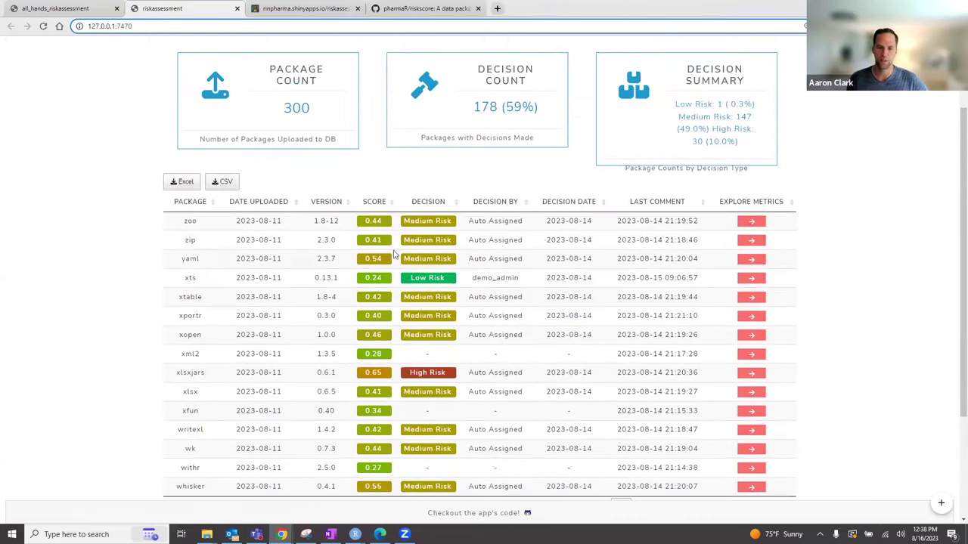
- Explore the metrics of the xts package from the database table, and switch from its dependencies to its maintenance metrics
{"action": "left_click", "coordinate": [753, 282]}
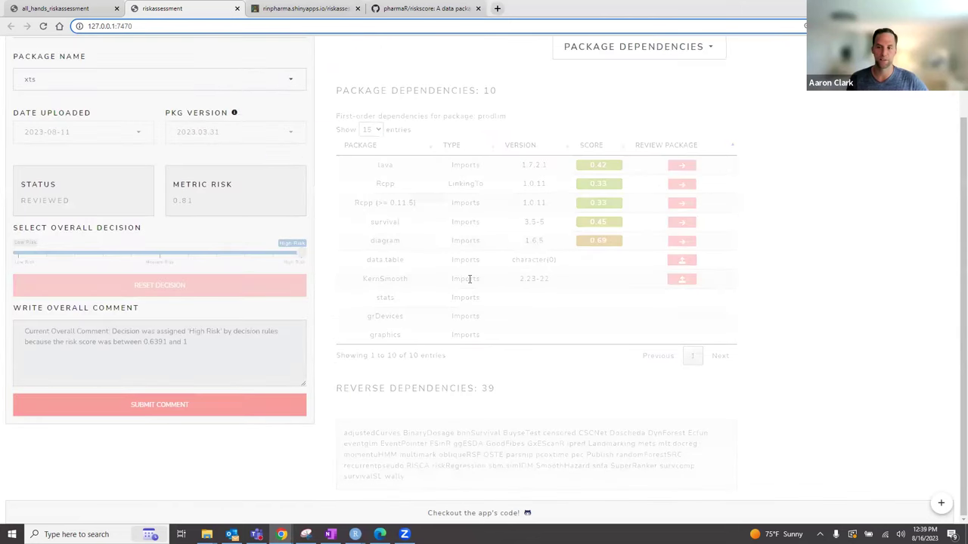
{"action": "scroll", "coordinate": [469, 283], "scroll_direction": "up", "scroll_amount": 2}
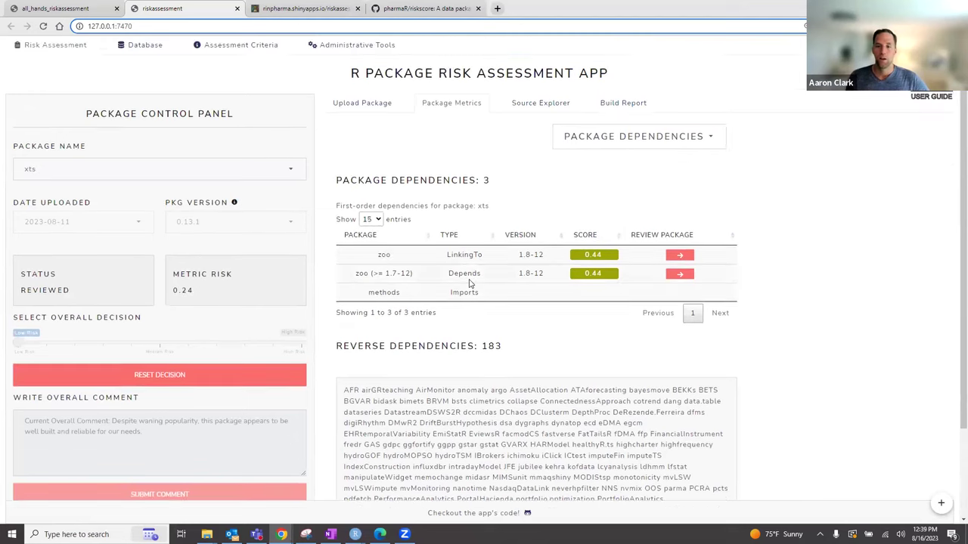
{"action": "left_click", "coordinate": [604, 148]}
{"action": "left_click", "coordinate": [603, 159]}
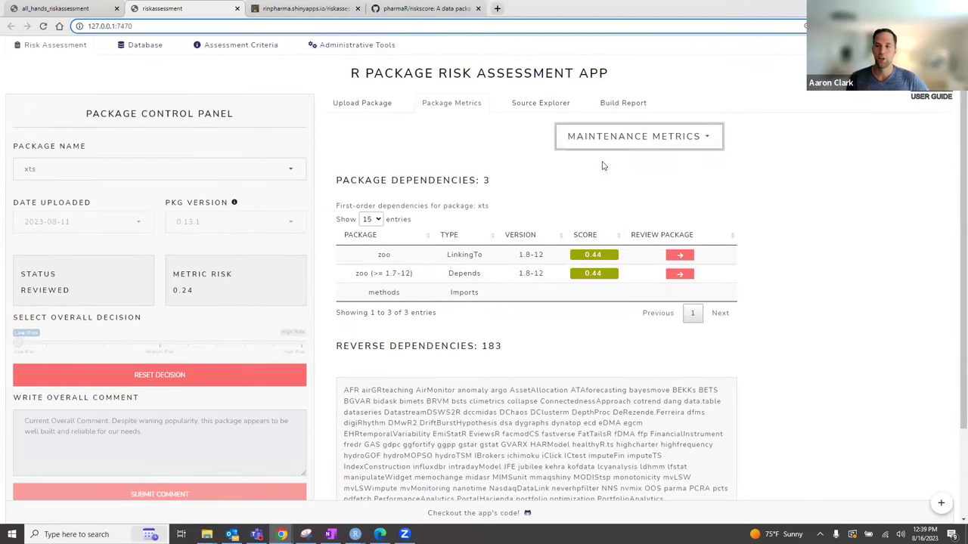
- Review the users and passwords tables in the administrative credential manager
{"action": "left_click", "coordinate": [332, 47]}
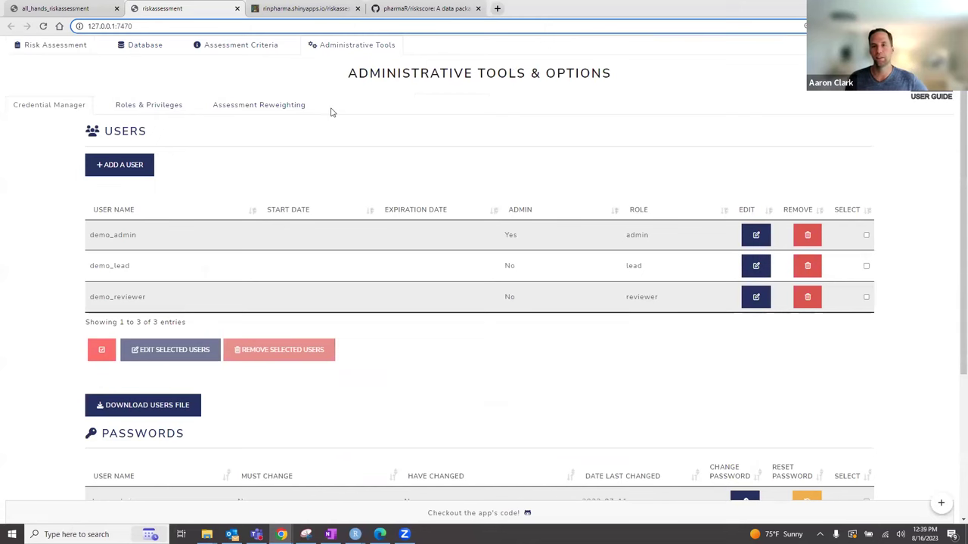
{"action": "scroll", "coordinate": [270, 190], "scroll_direction": "down", "scroll_amount": 1}
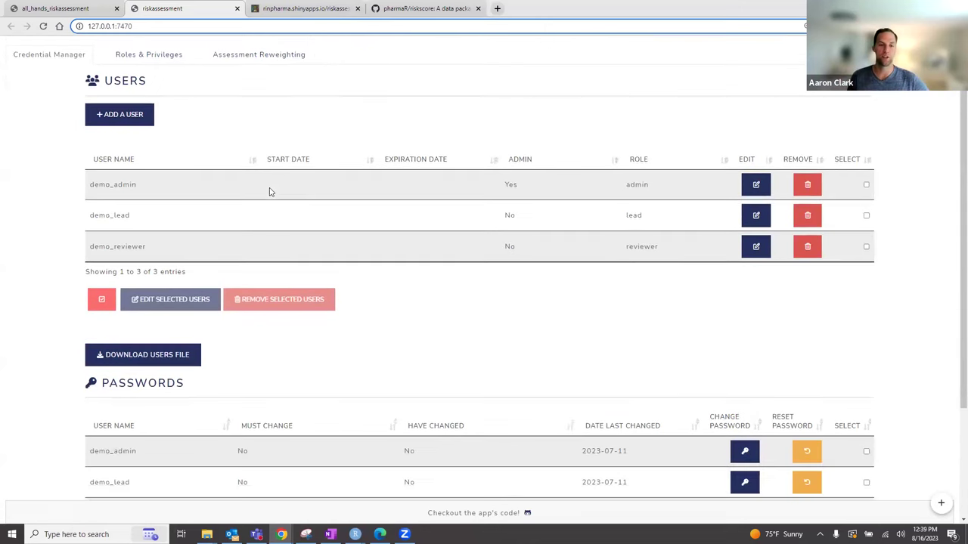
{"action": "scroll", "coordinate": [234, 189], "scroll_direction": "down", "scroll_amount": 2}
{"action": "scroll", "coordinate": [244, 205], "scroll_direction": "up", "scroll_amount": 4}
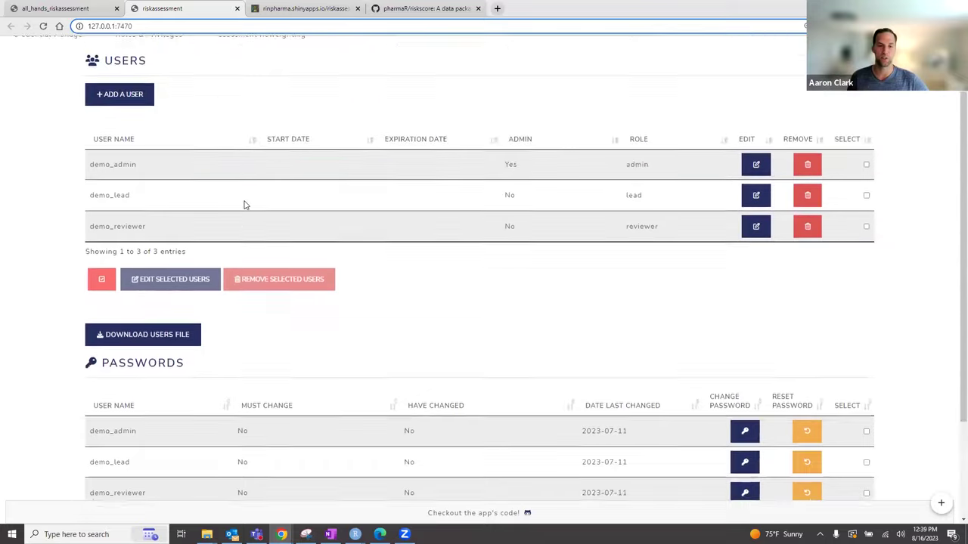
- Review the roles and privileges tables, and view the role editing options without changing them
{"action": "left_click", "coordinate": [151, 107]}
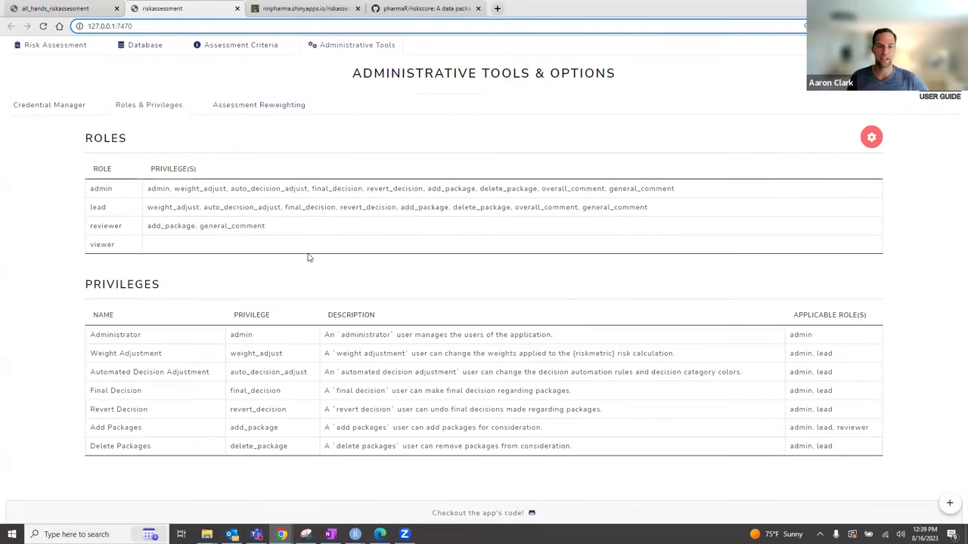
{"action": "left_click", "coordinate": [871, 136]}
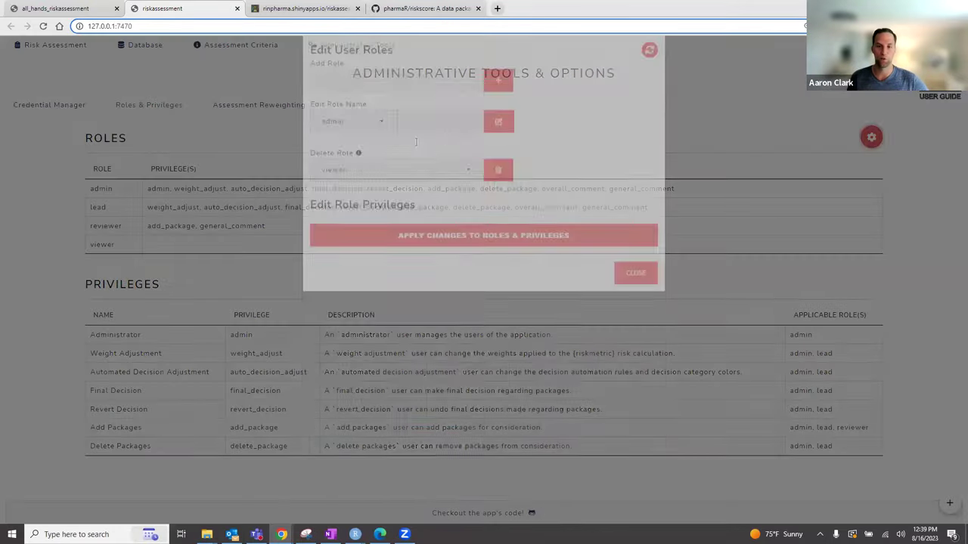
{"action": "left_click", "coordinate": [636, 477]}
- Set the new risk score weight of the has_vignettes metric to 5 in the assessment reweighting
{"action": "left_click", "coordinate": [258, 104]}
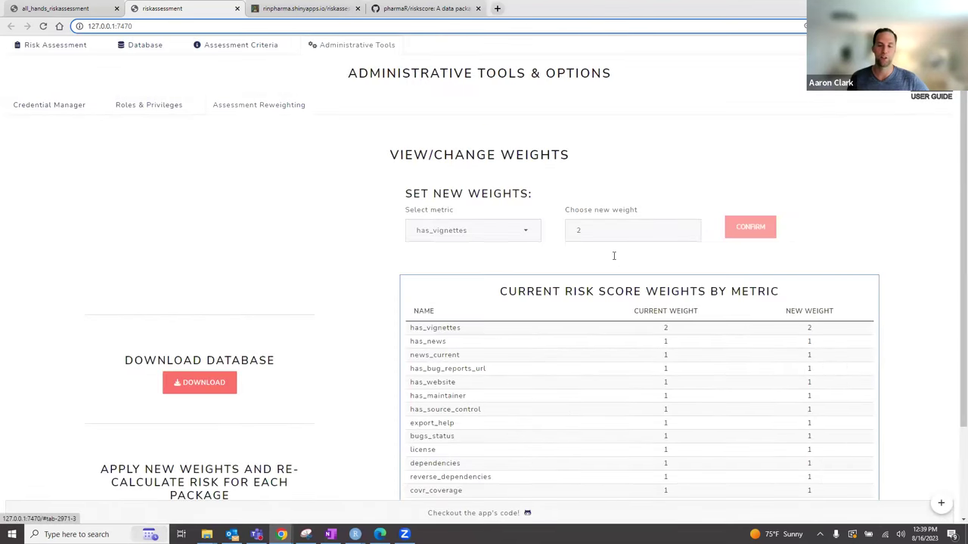
{"action": "scroll", "coordinate": [687, 239], "scroll_direction": "down", "scroll_amount": 1}
{"action": "left_click", "coordinate": [640, 280]}
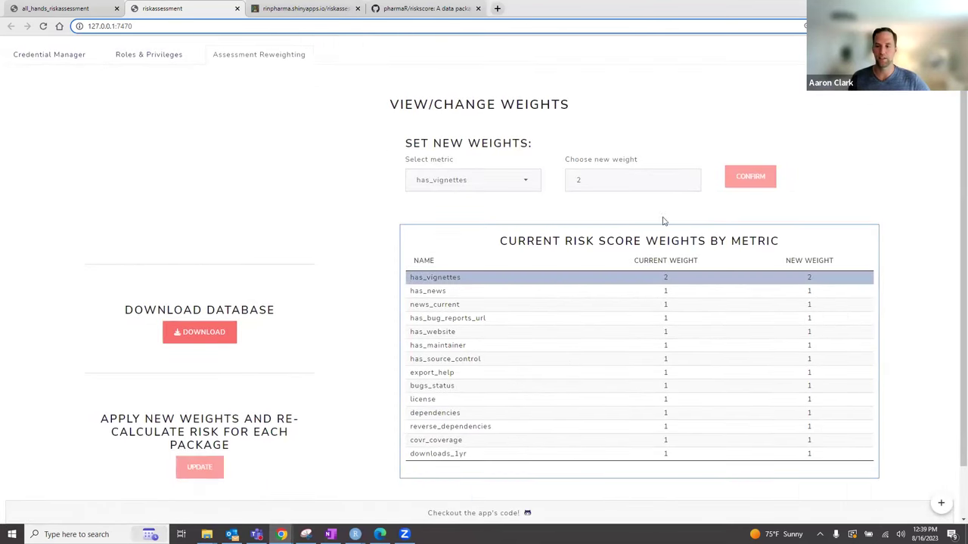
{"action": "double_click", "coordinate": [687, 178]}
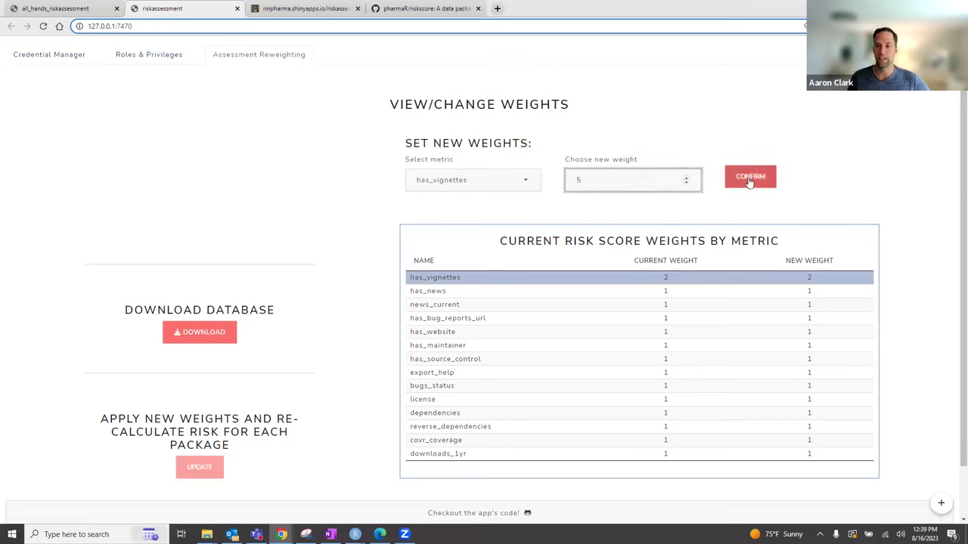
{"action": "left_click", "coordinate": [748, 180]}
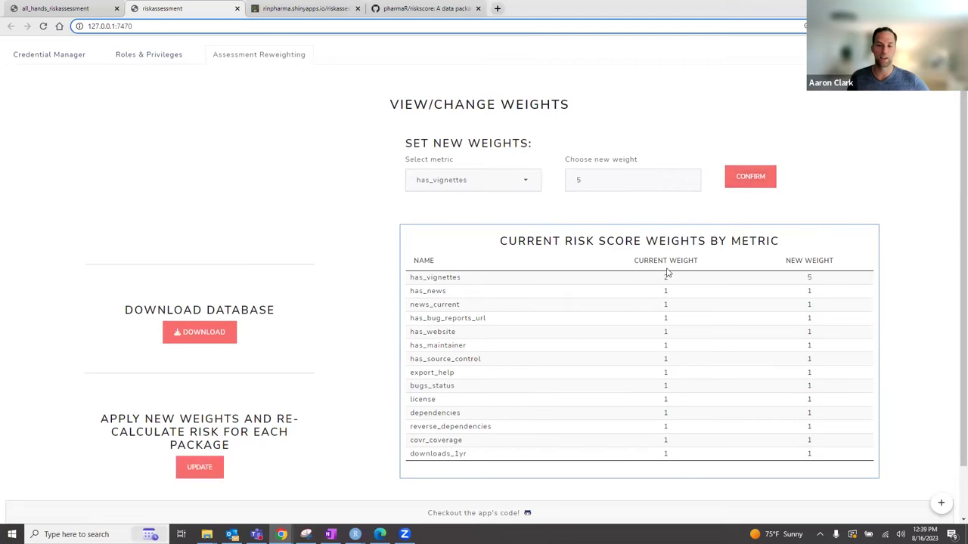
- Select the news_current metric in the weights table, and view the options for downloading the database and applying new weights
{"action": "left_click", "coordinate": [616, 305]}
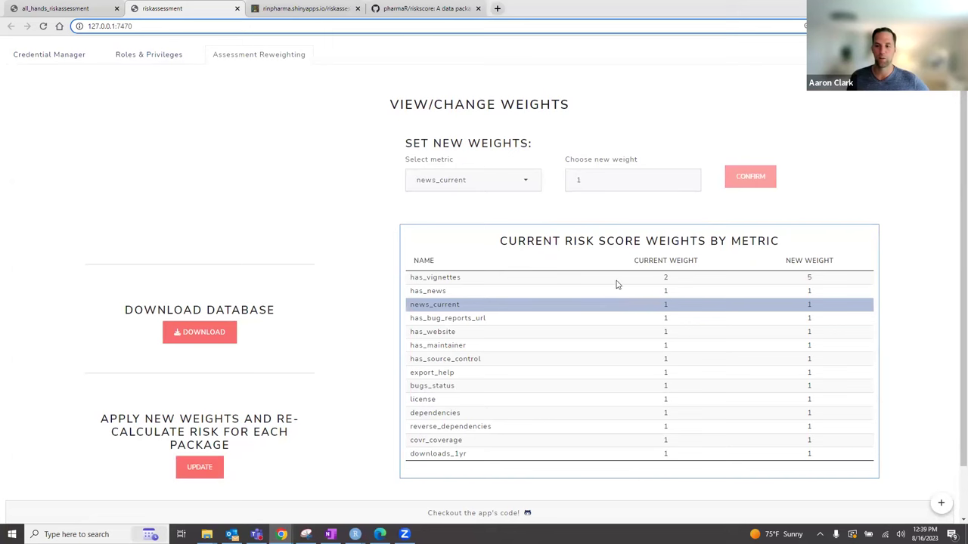
{"action": "scroll", "coordinate": [617, 291], "scroll_direction": "down", "scroll_amount": 2}
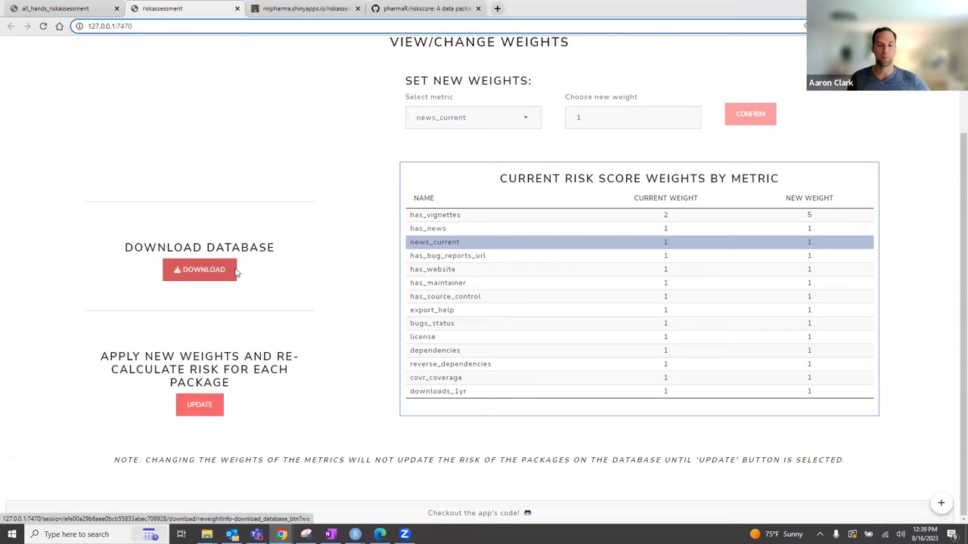
{"action": "scroll", "coordinate": [321, 333], "scroll_direction": "up", "scroll_amount": 2}
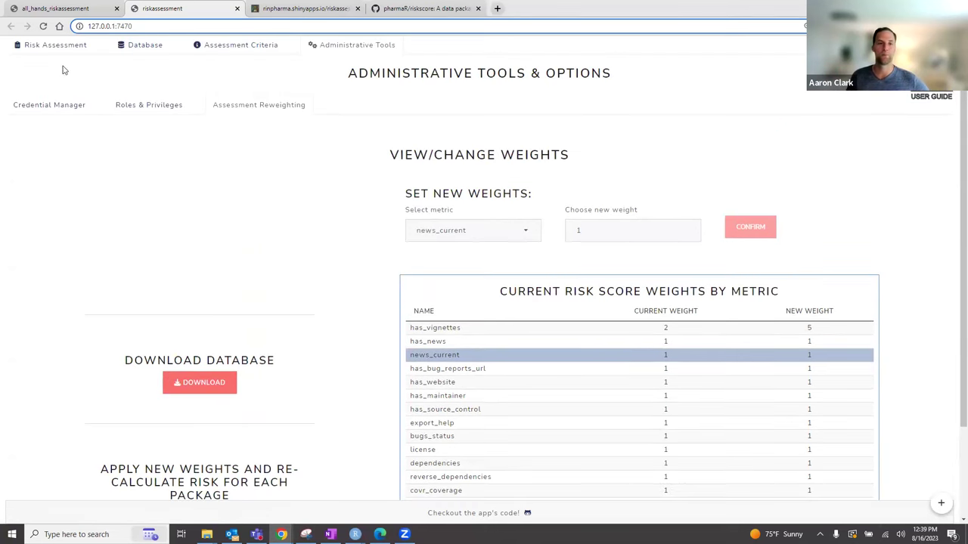
- Return to the xts risk assessment, switch to the all_hands_riskassessment presentation, and view its Coming soon slide with the {riskscore} chart
{"action": "left_click", "coordinate": [63, 55]}
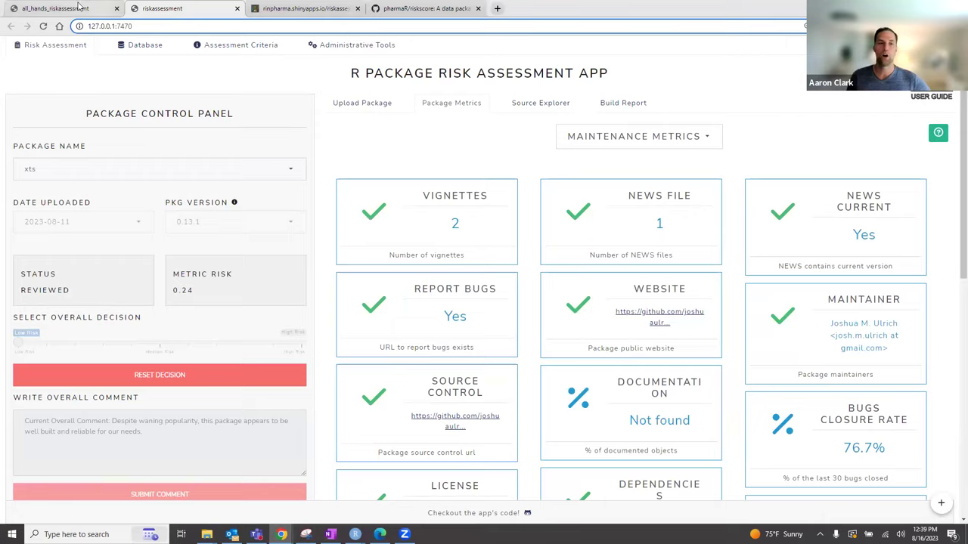
{"action": "left_click", "coordinate": [80, 8]}
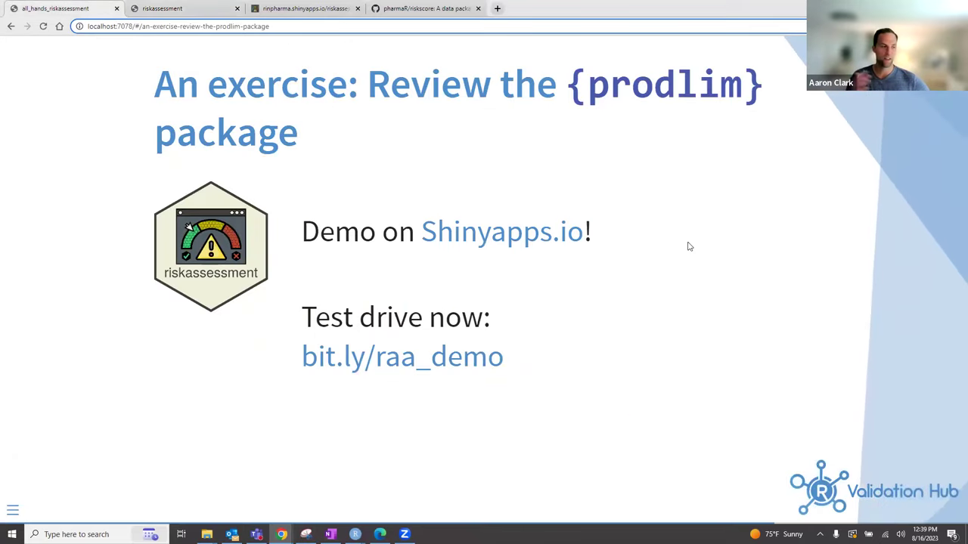
{"action": "key", "text": "Right"}
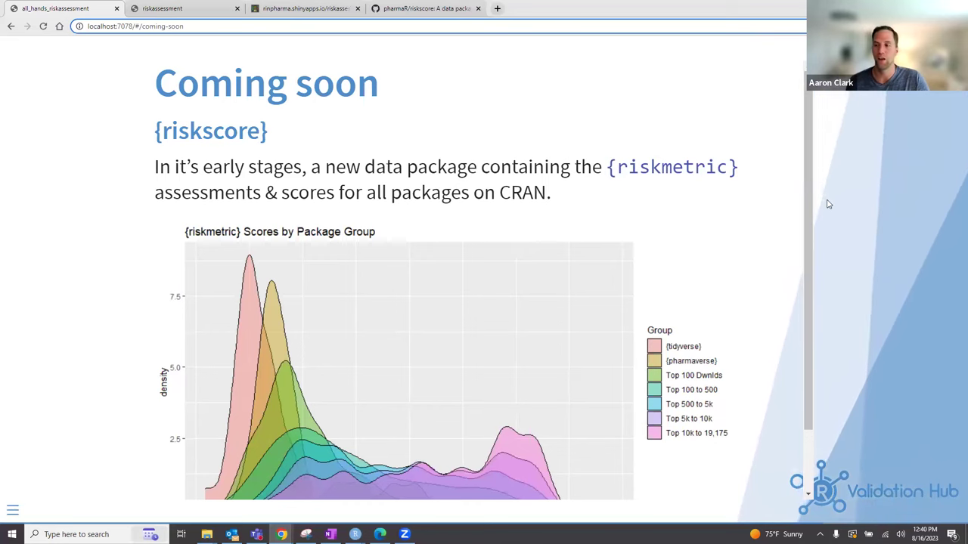
{"action": "scroll", "coordinate": [828, 211], "scroll_direction": "down", "scroll_amount": 1}
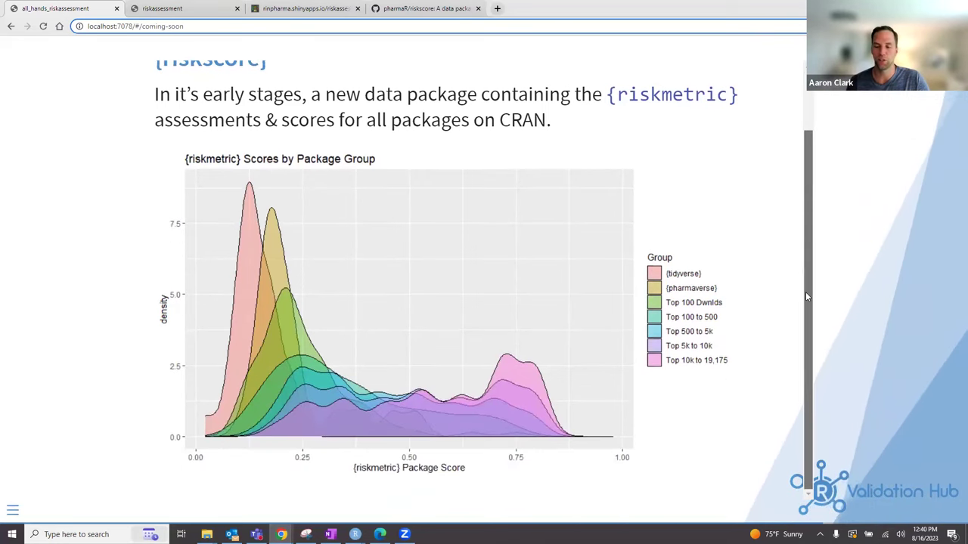
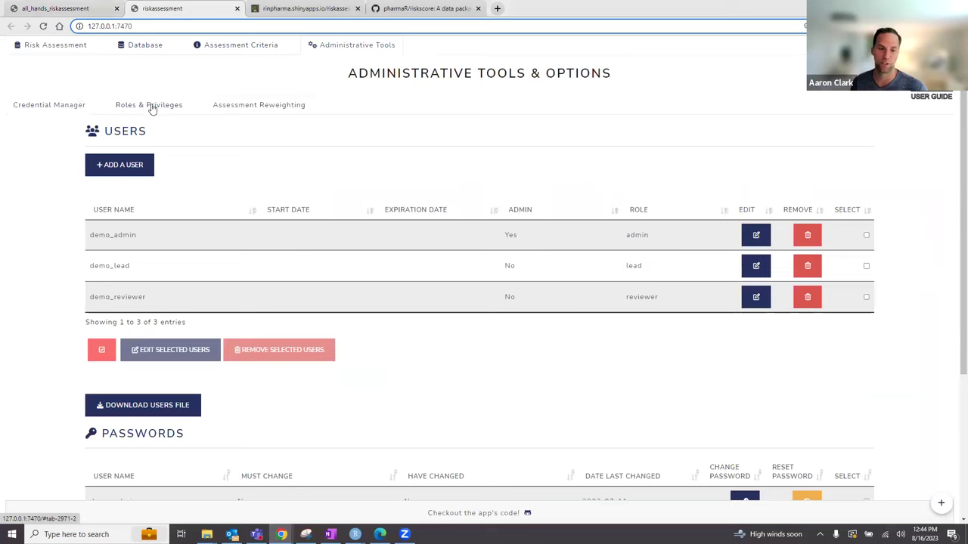
- Examine the admin and lead privileges in the roles table with the page enlarged to 100%
{"action": "left_click", "coordinate": [152, 107]}
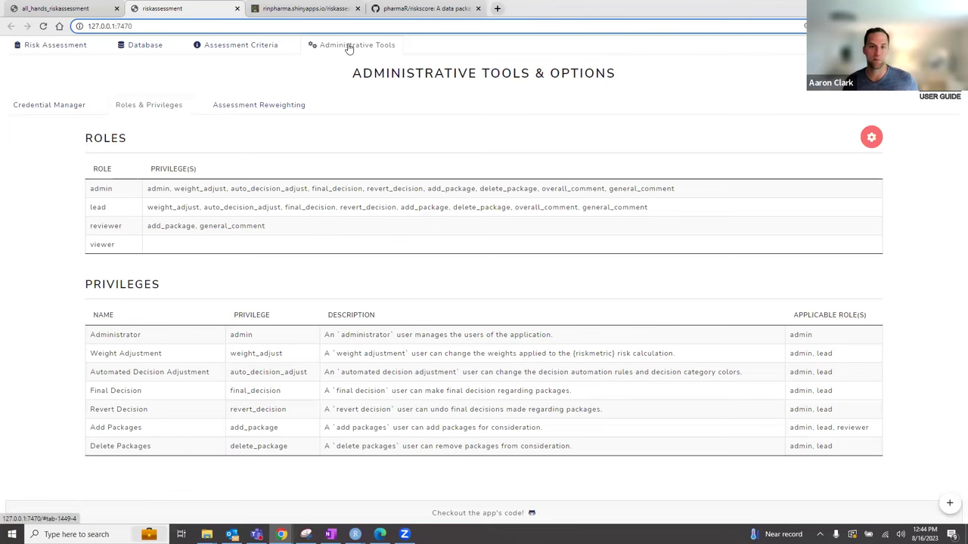
{"action": "key", "text": "ctrl+plus"}
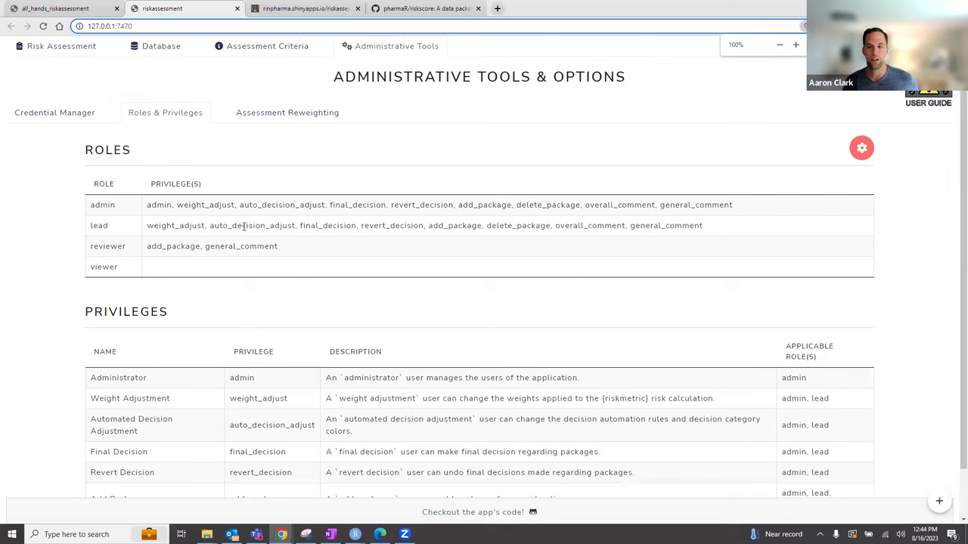
{"action": "left_click_drag", "start_coordinate": [147, 205], "coordinate": [342, 214]}
{"action": "left_click", "coordinate": [162, 225]}
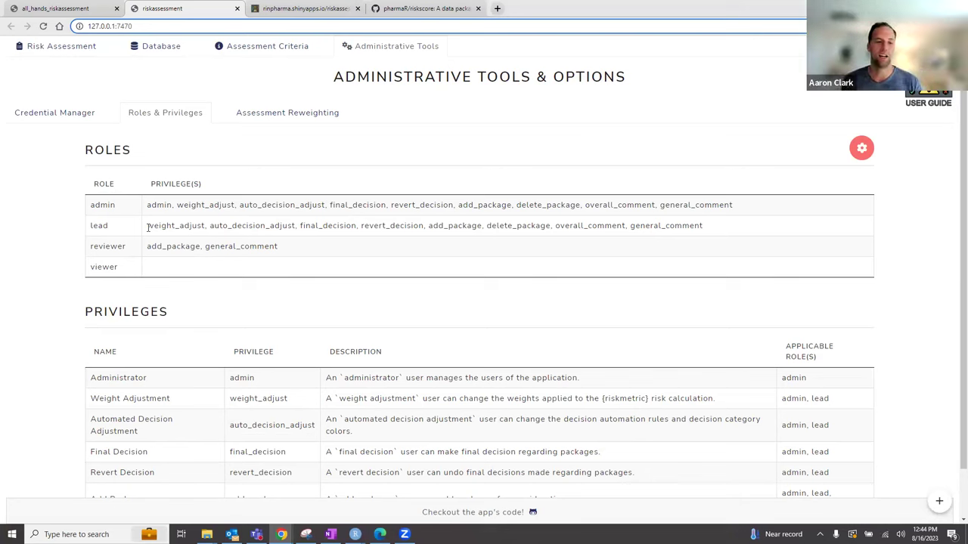
- Highlight the lead privileges from weight_adjust to general_comment and the reviewer privileges in the roles table
{"action": "left_click_drag", "start_coordinate": [148, 228], "coordinate": [206, 225]}
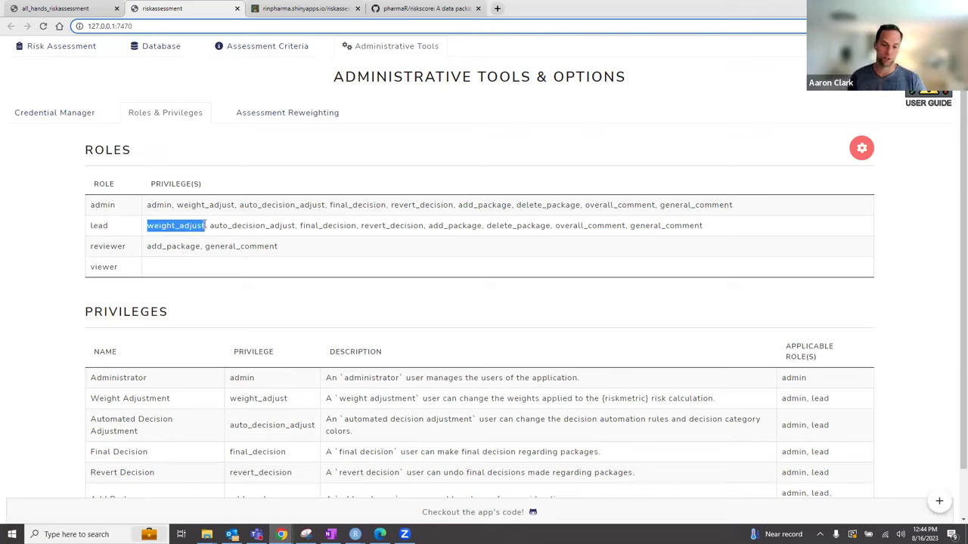
{"action": "left_click_drag", "start_coordinate": [210, 226], "coordinate": [296, 225]}
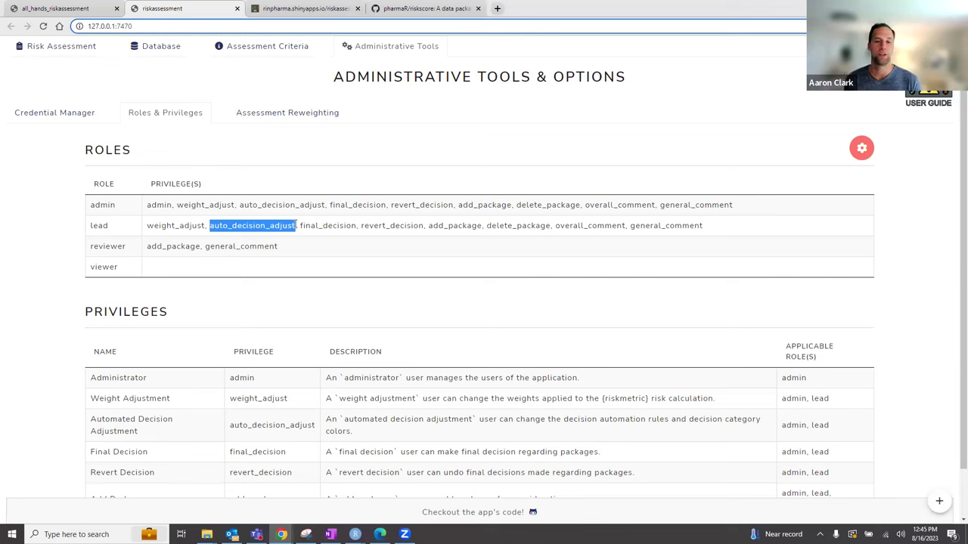
{"action": "left_click_drag", "start_coordinate": [300, 225], "coordinate": [704, 226]}
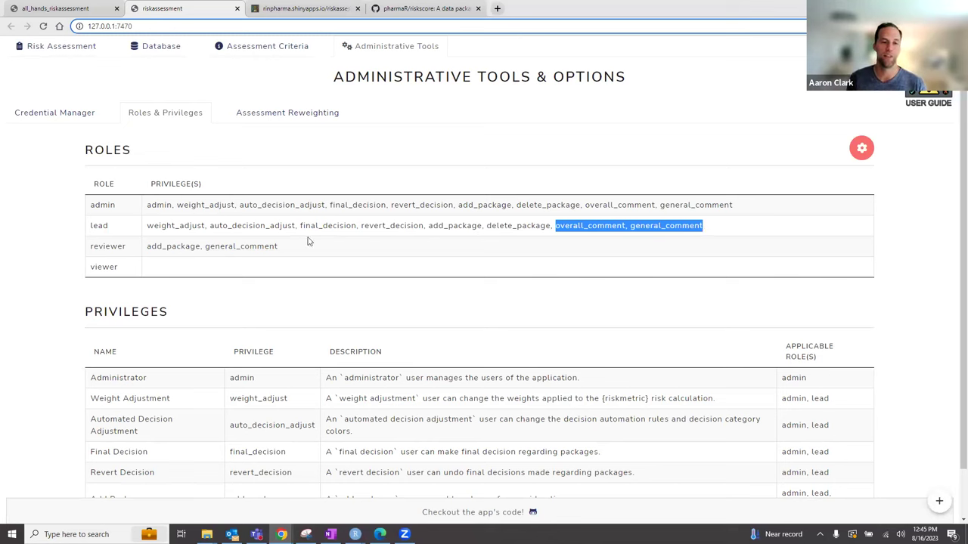
{"action": "left_click", "coordinate": [151, 246]}
{"action": "left_click_drag", "start_coordinate": [148, 248], "coordinate": [295, 246]}
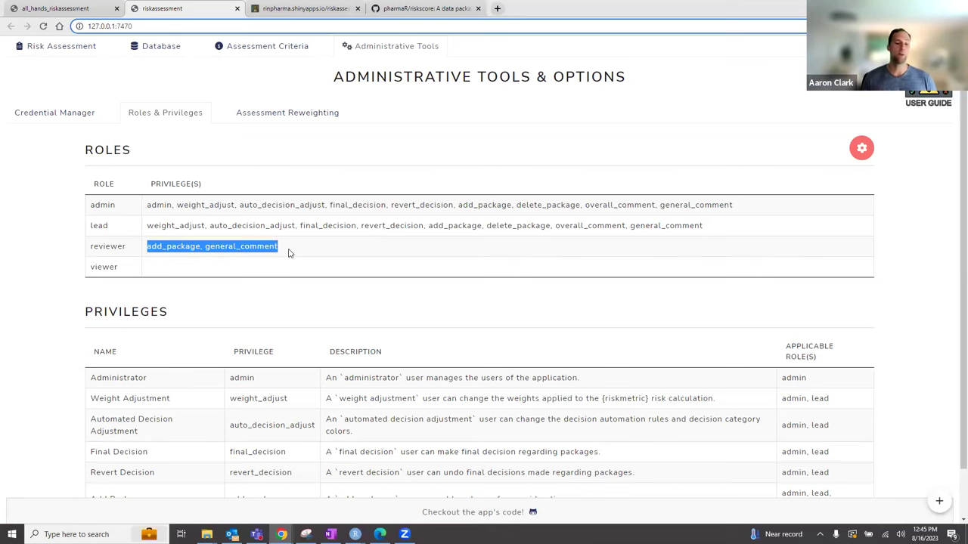
- Examine the privileges table, highlighting its entries from admin through delete_package
{"action": "scroll", "coordinate": [341, 282], "scroll_direction": "down", "scroll_amount": 1}
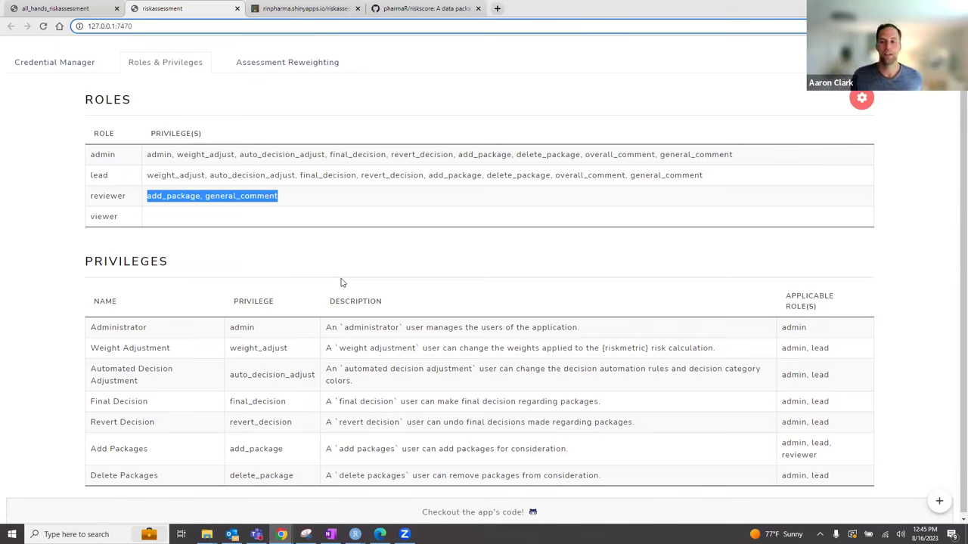
{"action": "scroll", "coordinate": [92, 323], "scroll_direction": "down", "scroll_amount": 1}
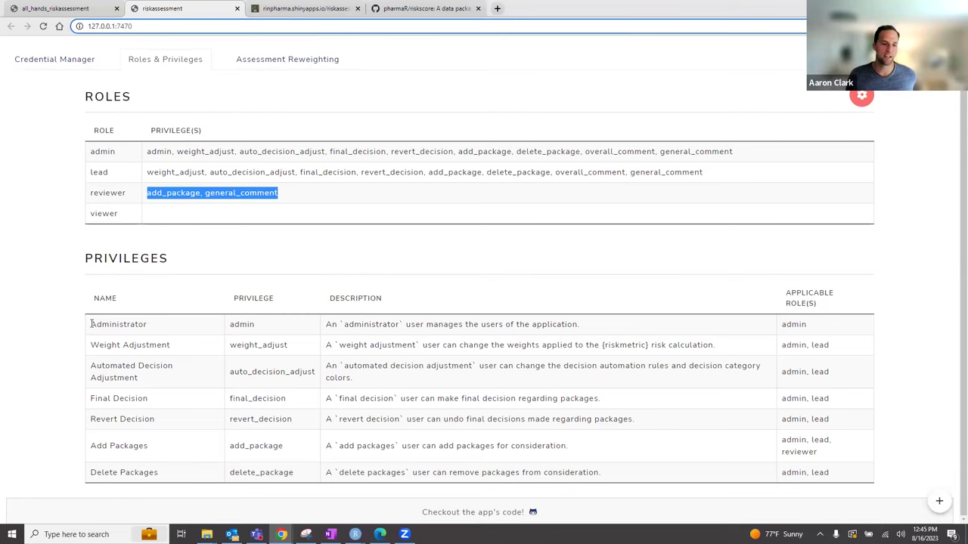
{"action": "left_click", "coordinate": [92, 324]}
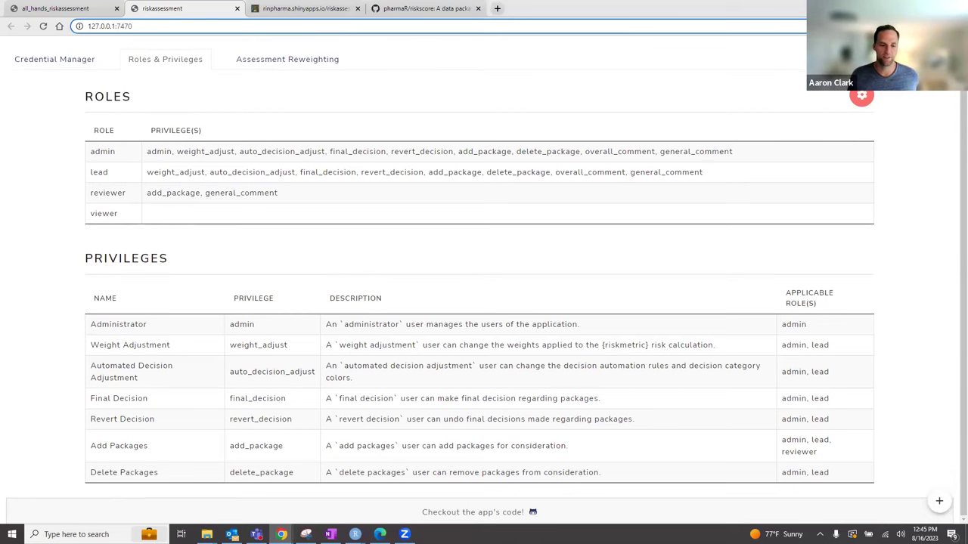
{"action": "left_click_drag", "start_coordinate": [229, 325], "coordinate": [302, 476]}
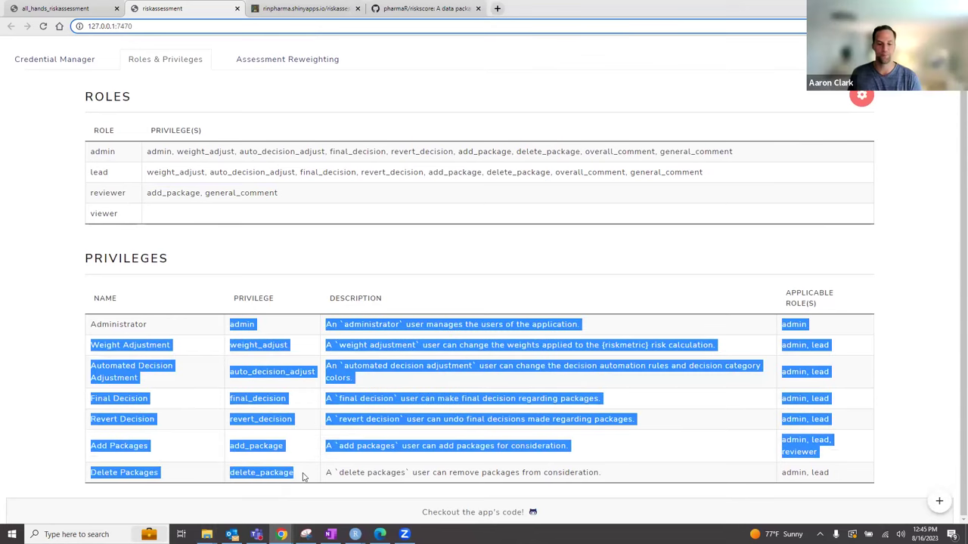
{"action": "left_click", "coordinate": [303, 475]}
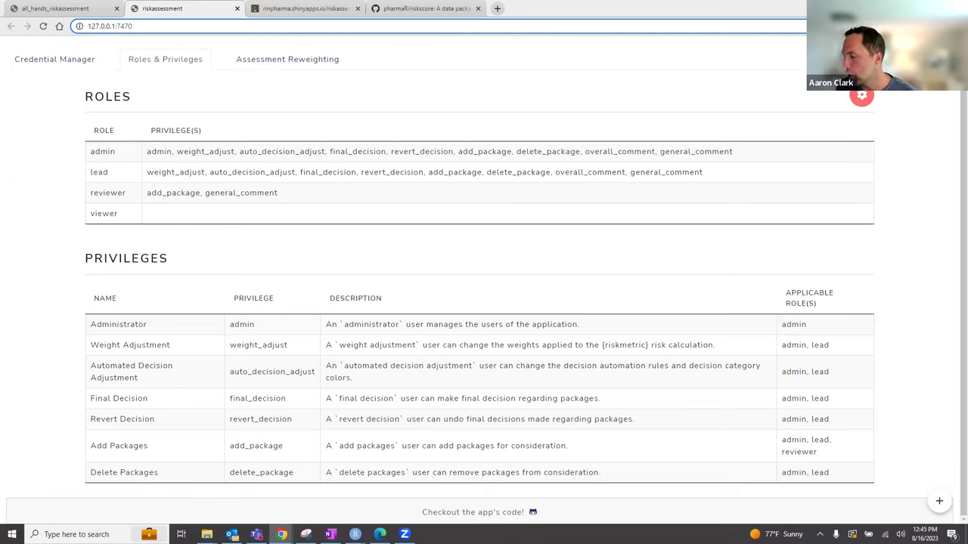
- Return to the xts risk assessment and review its maintenance metrics, highlighting the Test Coverage title and the metric risk value
{"action": "scroll", "coordinate": [296, 210], "scroll_direction": "up", "scroll_amount": 1}
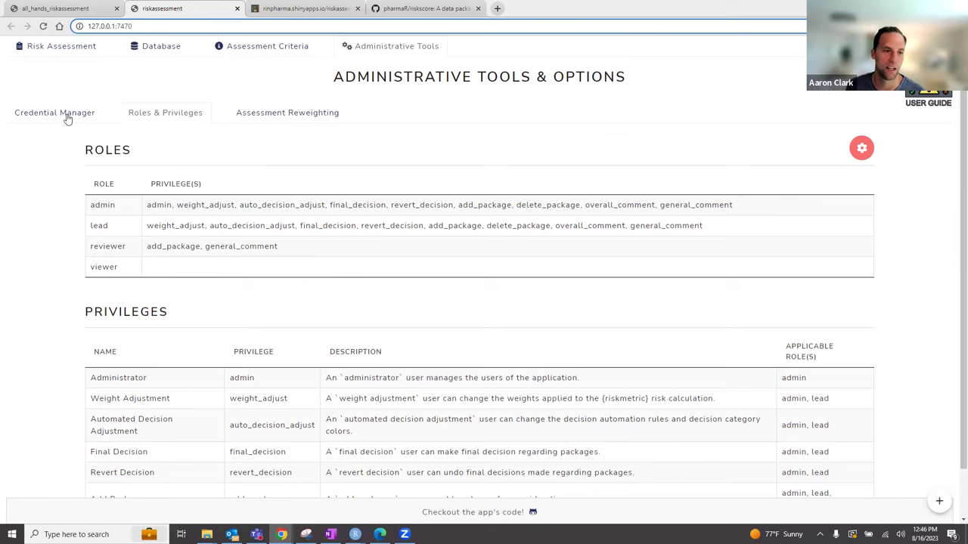
{"action": "left_click", "coordinate": [96, 46]}
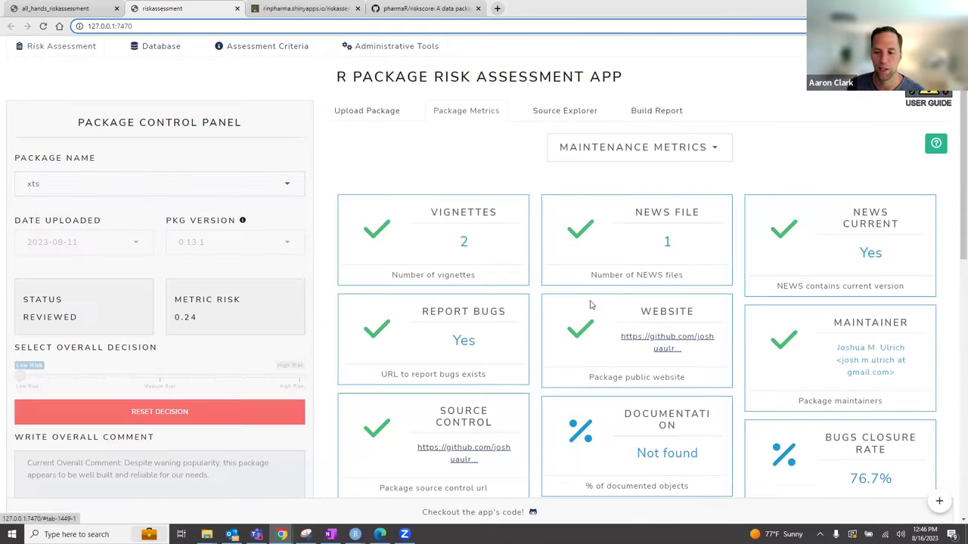
{"action": "scroll", "coordinate": [589, 305], "scroll_direction": "down", "scroll_amount": 4}
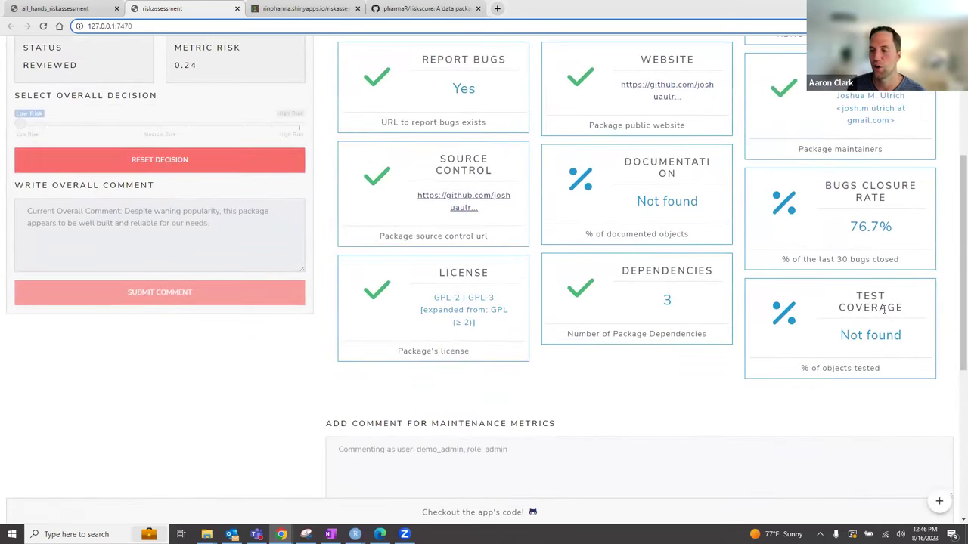
{"action": "left_click_drag", "start_coordinate": [855, 298], "coordinate": [902, 303]}
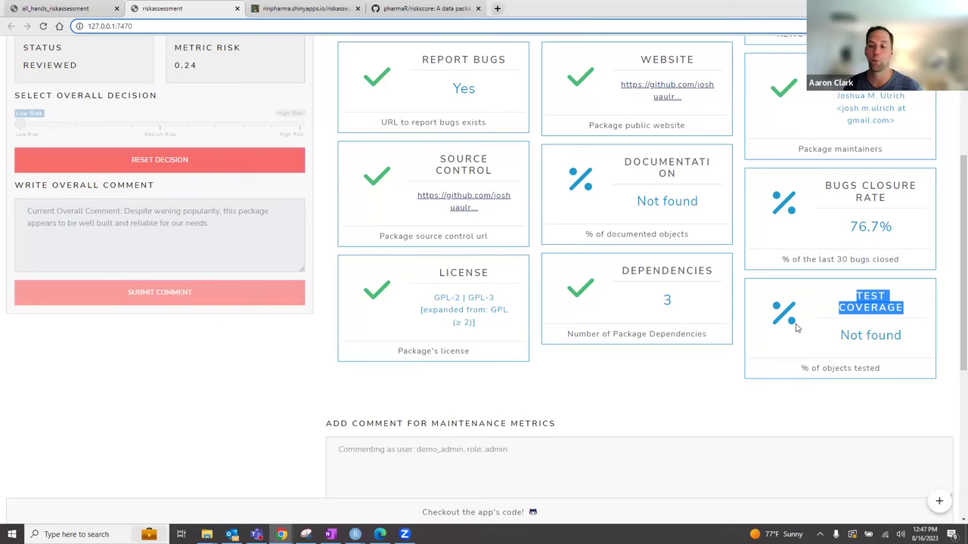
{"action": "left_click_drag", "start_coordinate": [856, 295], "coordinate": [904, 306]}
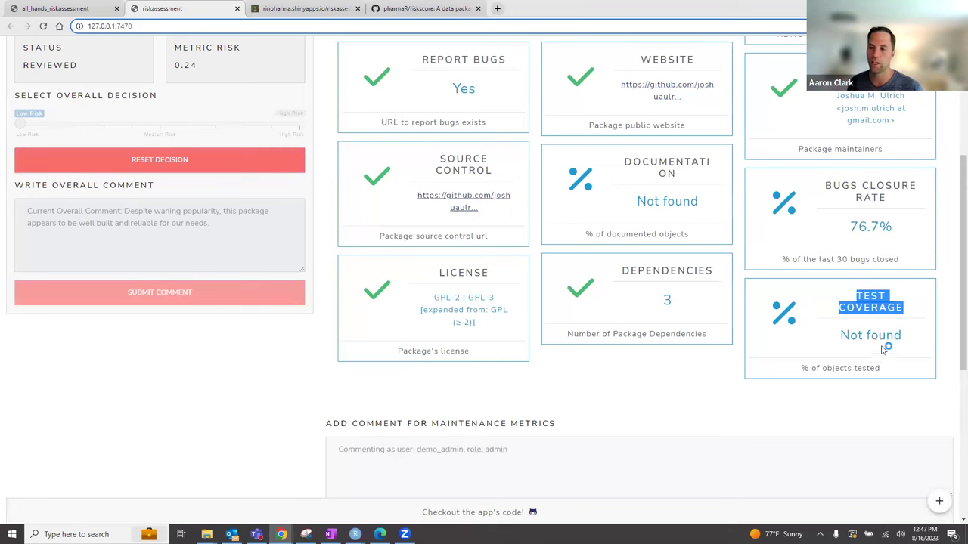
{"action": "scroll", "coordinate": [880, 354], "scroll_direction": "up", "scroll_amount": 1}
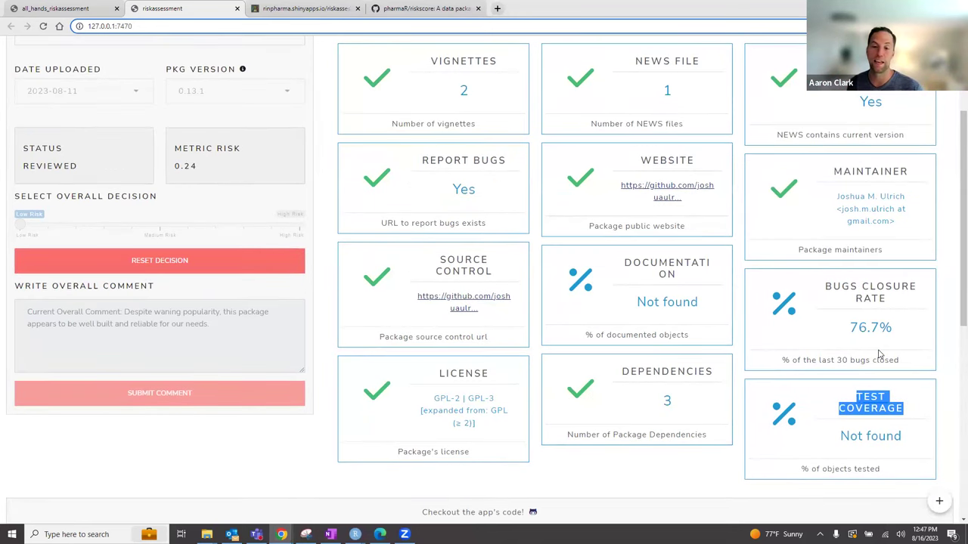
{"action": "left_click_drag", "start_coordinate": [200, 165], "coordinate": [171, 166]}
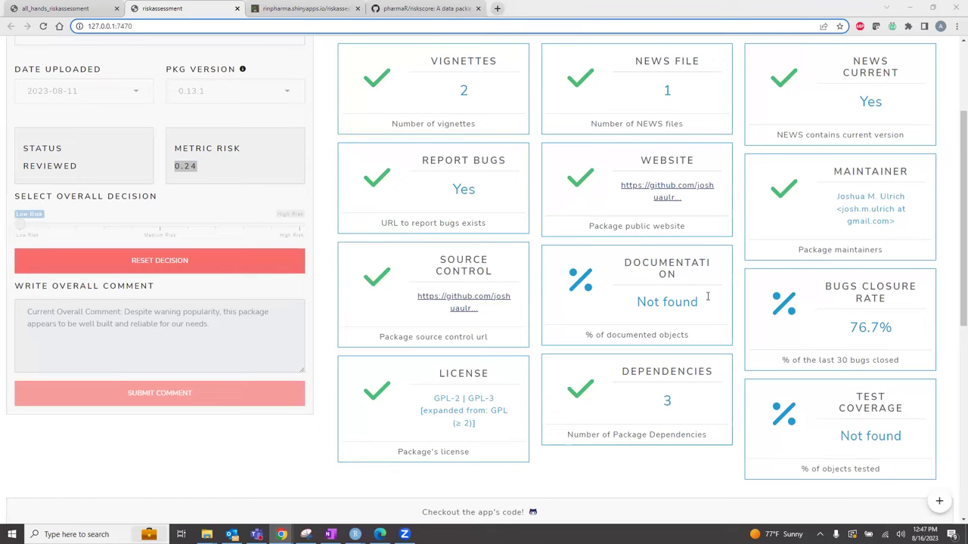
{"action": "scroll", "coordinate": [704, 294], "scroll_direction": "up", "scroll_amount": 2}
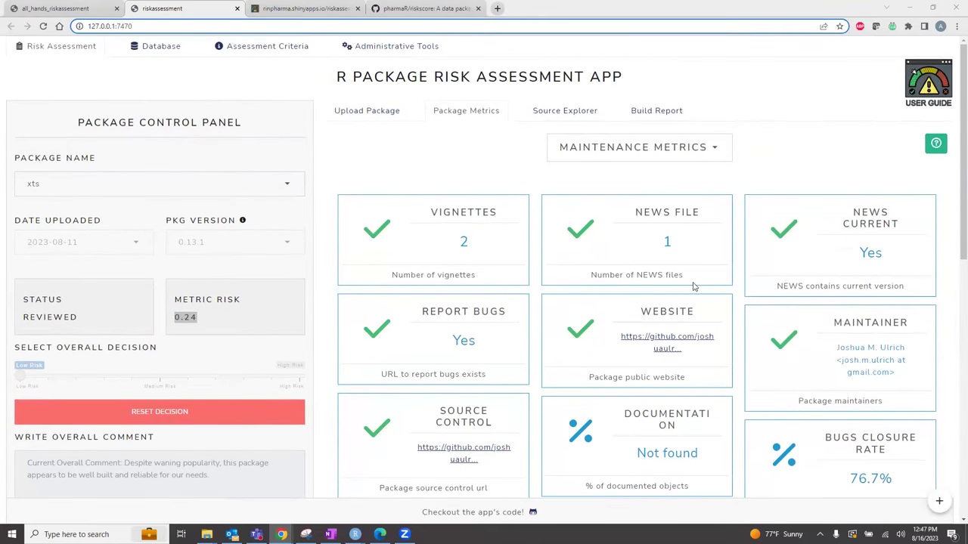
- View the DESCRIPTION file of the xts package in the source explorer
{"action": "left_click", "coordinate": [566, 112]}
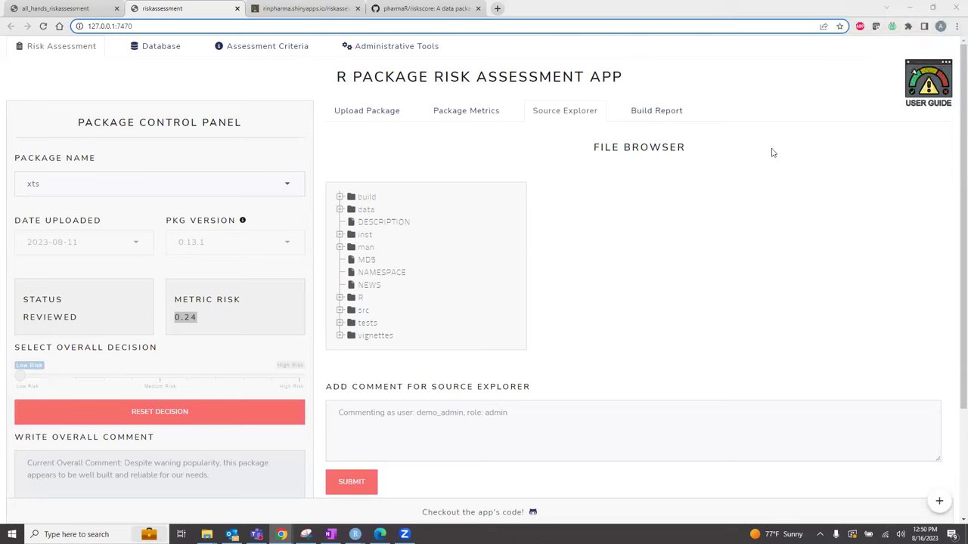
{"action": "left_click", "coordinate": [405, 223]}
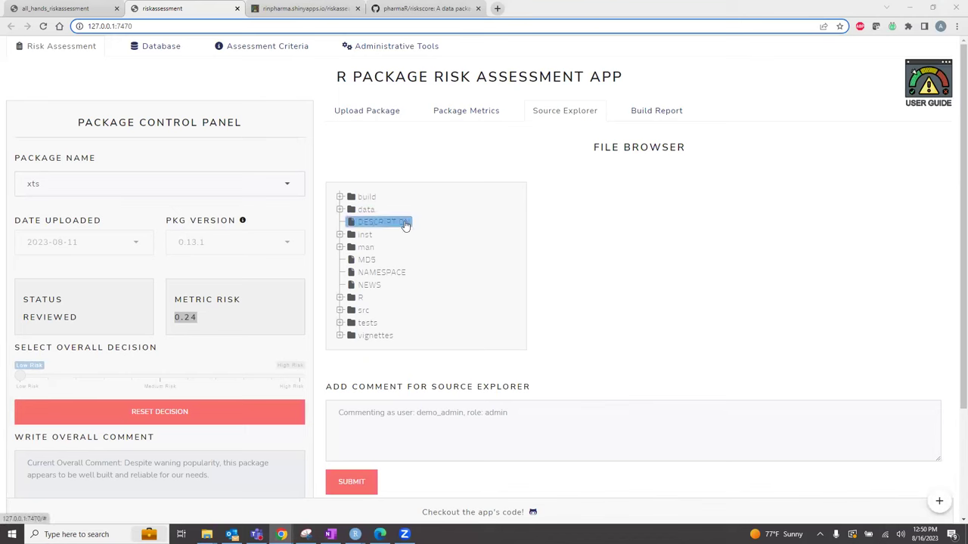
{"action": "left_click", "coordinate": [406, 224]}
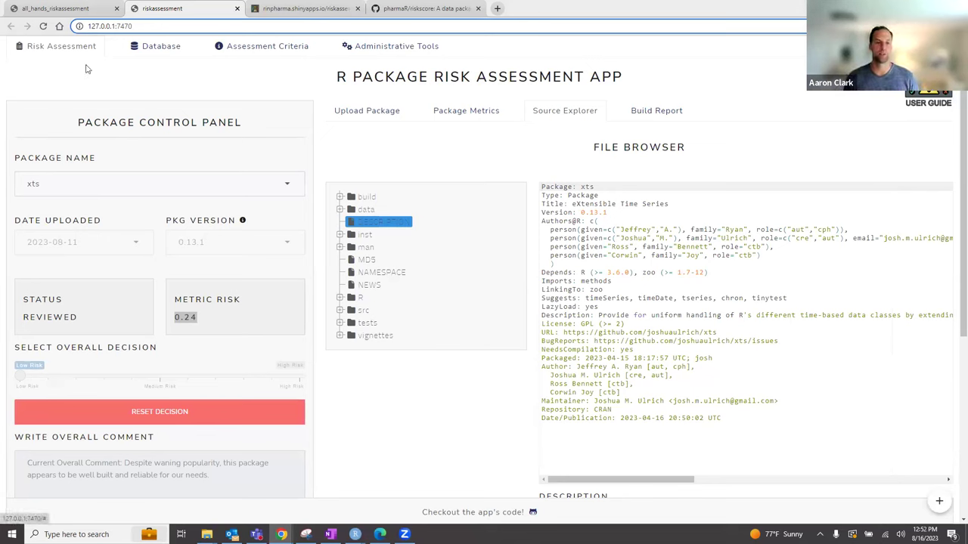
- Return to the xts package metrics and review the maintenance metric cards down to Test Coverage
{"action": "left_click", "coordinate": [457, 111]}
{"action": "scroll", "coordinate": [870, 393], "scroll_direction": "down", "scroll_amount": 3}
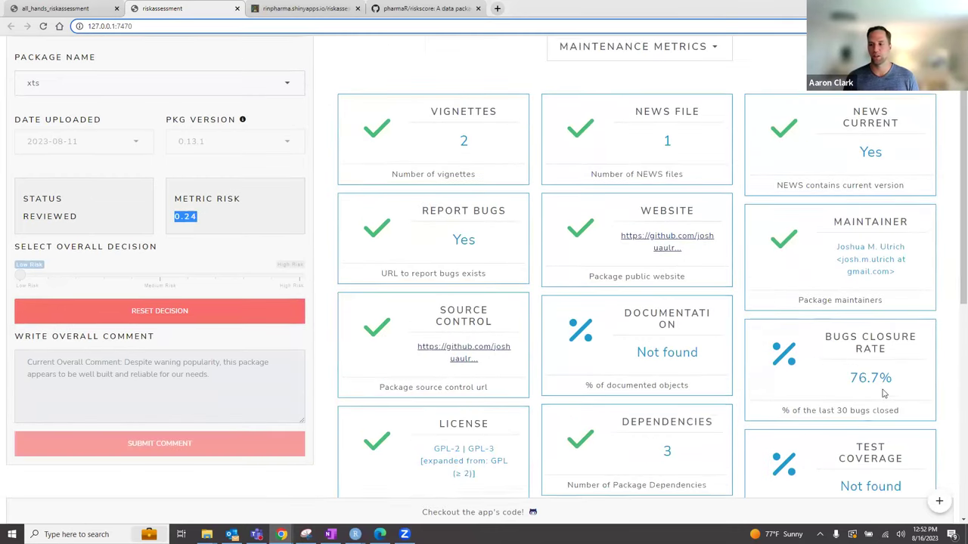
{"action": "scroll", "coordinate": [870, 400], "scroll_direction": "up", "scroll_amount": 1}
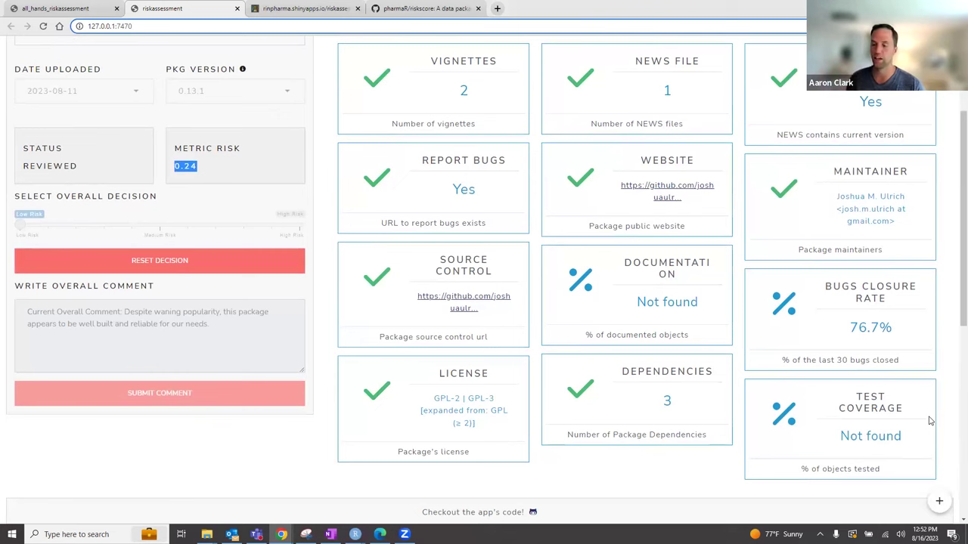
{"action": "scroll", "coordinate": [887, 412], "scroll_direction": "up", "scroll_amount": 1}
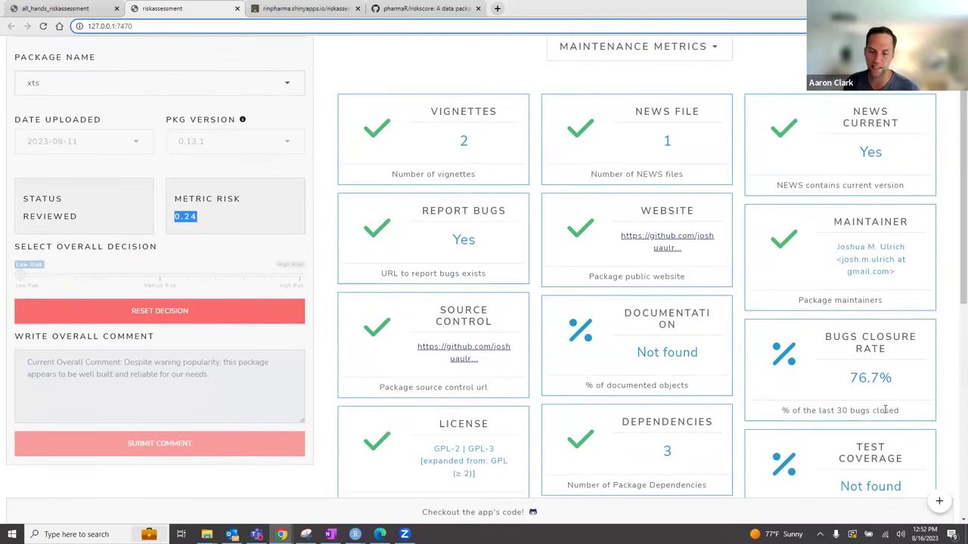
{"action": "scroll", "coordinate": [798, 395], "scroll_direction": "up", "scroll_amount": 2}
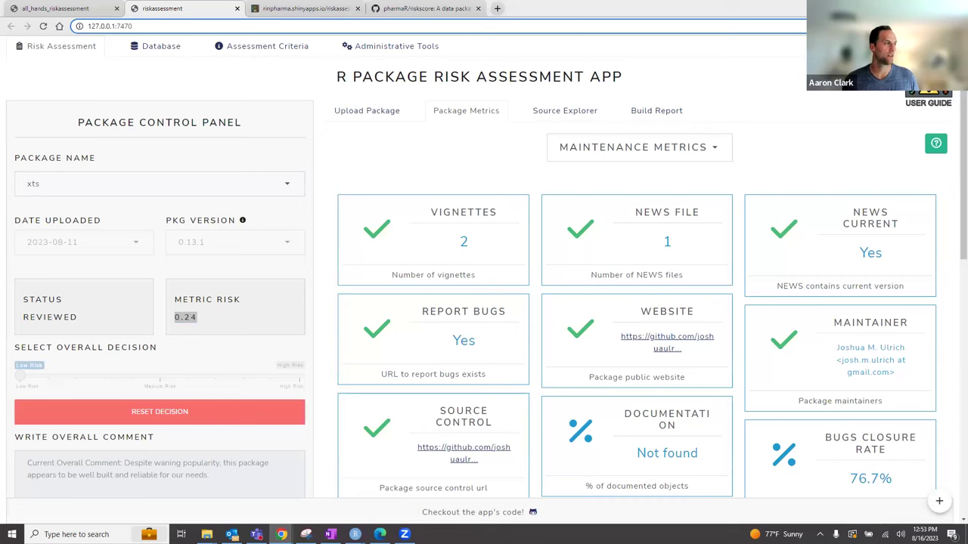
- Switch to the pharmaR/riskassessment GitHub repository and read the README's Installation section, highlighting the renv::activate() command
{"action": "left_click", "coordinate": [89, 4]}
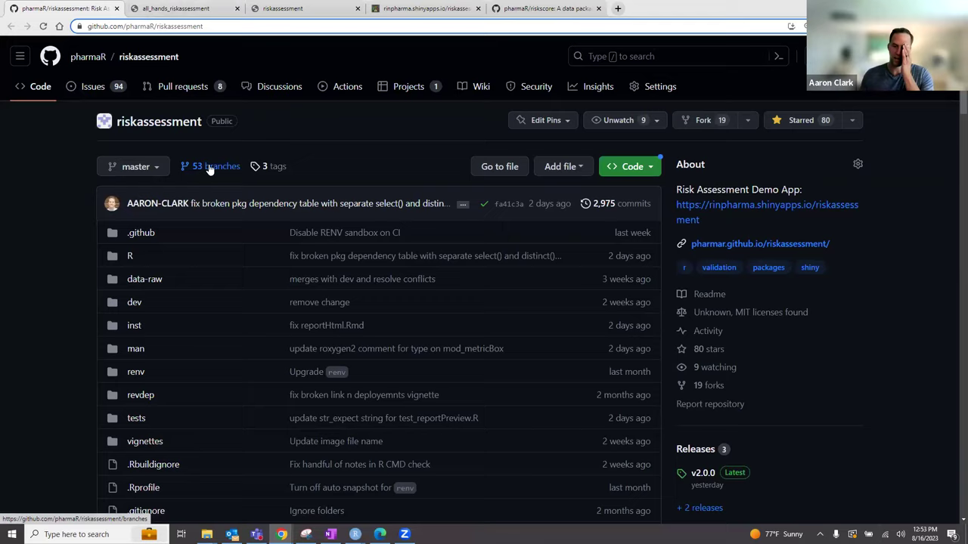
{"action": "scroll", "coordinate": [276, 213], "scroll_direction": "down", "scroll_amount": 12}
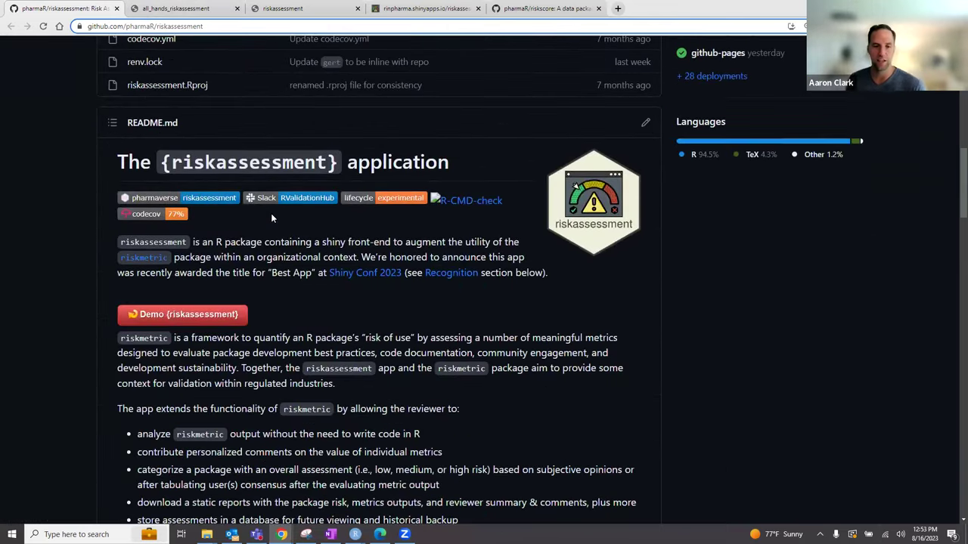
{"action": "scroll", "coordinate": [271, 213], "scroll_direction": "down", "scroll_amount": 2}
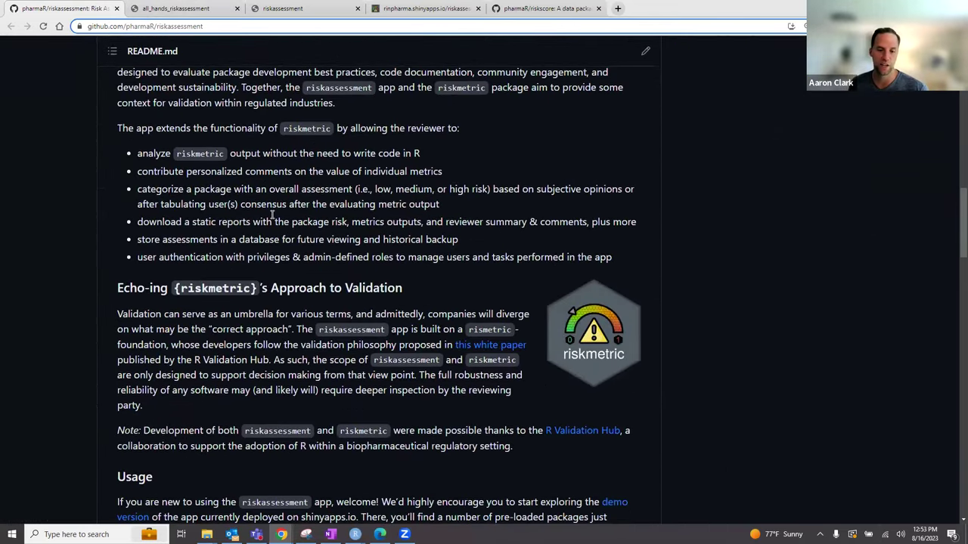
{"action": "scroll", "coordinate": [272, 215], "scroll_direction": "down", "scroll_amount": 5}
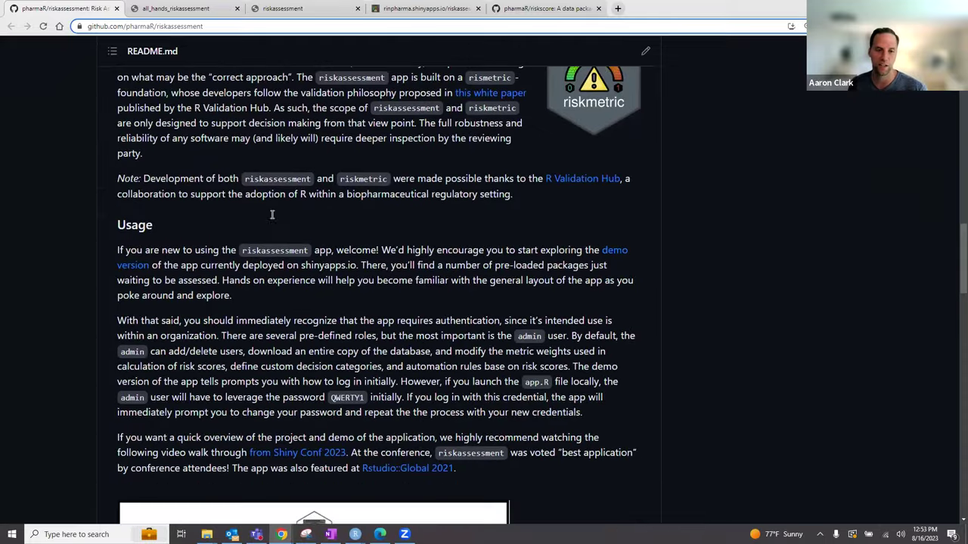
{"action": "scroll", "coordinate": [272, 218], "scroll_direction": "down", "scroll_amount": 7}
{"action": "scroll", "coordinate": [272, 219], "scroll_direction": "up", "scroll_amount": 1}
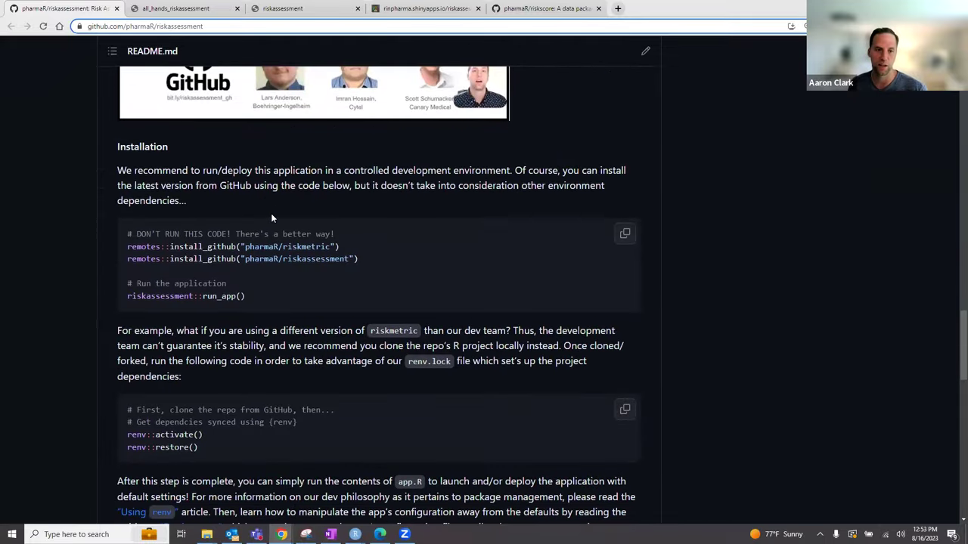
{"action": "scroll", "coordinate": [272, 218], "scroll_direction": "down", "scroll_amount": 1}
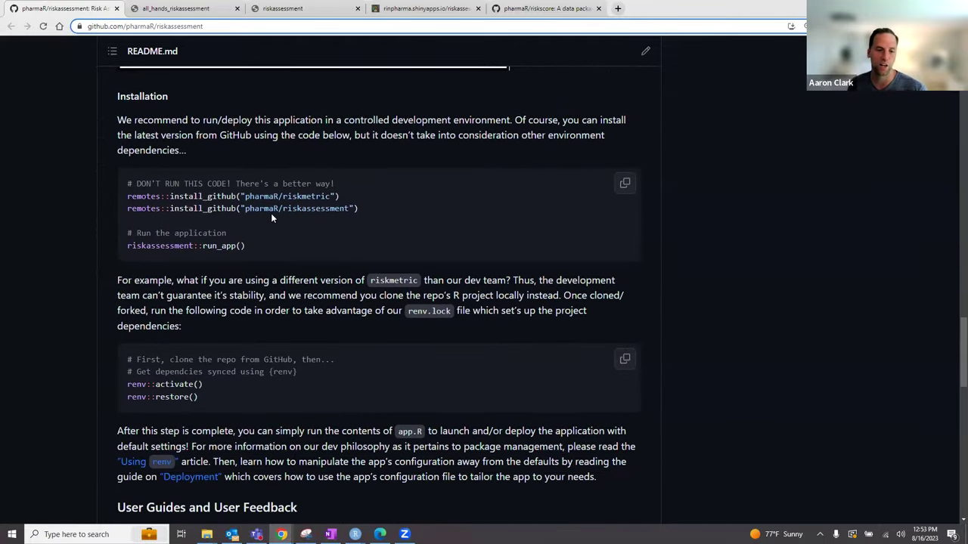
{"action": "left_click_drag", "start_coordinate": [209, 388], "coordinate": [130, 385]}
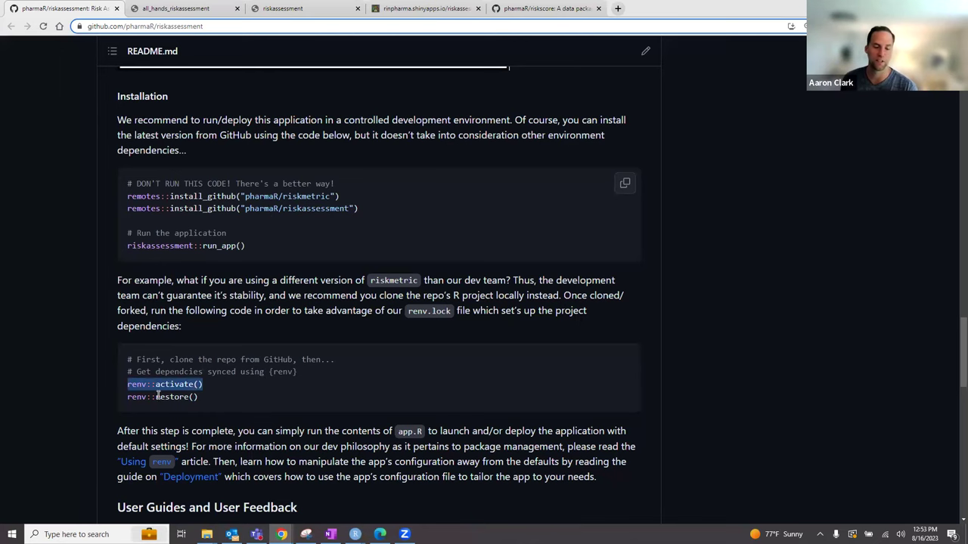
{"action": "scroll", "coordinate": [232, 373], "scroll_direction": "down", "scroll_amount": 1}
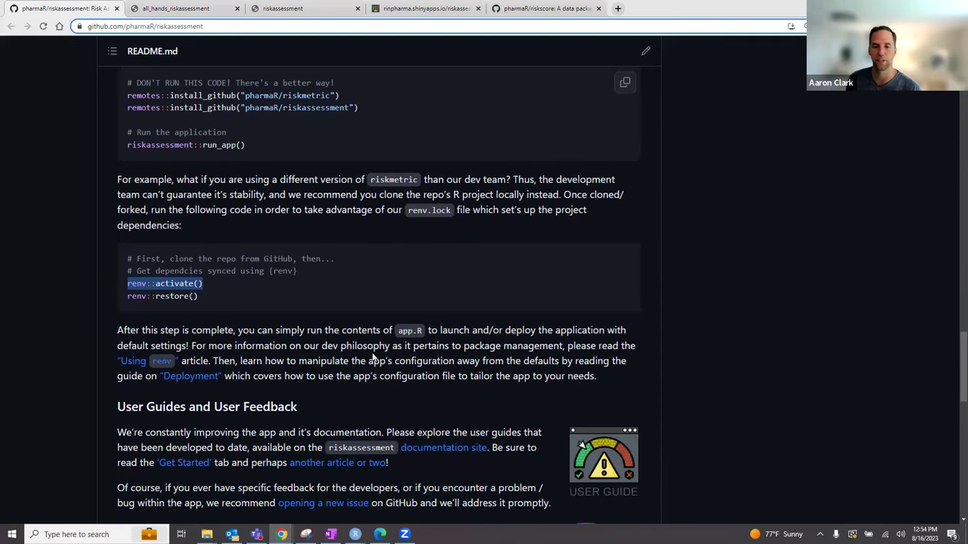
{"action": "scroll", "coordinate": [341, 336], "scroll_direction": "up", "scroll_amount": 2}
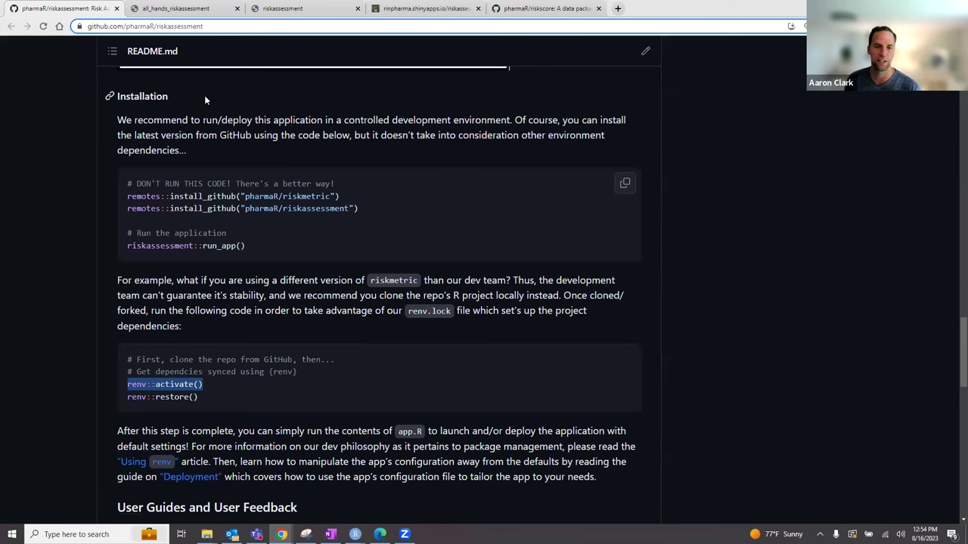
- Open the direct link to the README's Installation section and select its full web address
{"action": "left_click", "coordinate": [109, 98]}
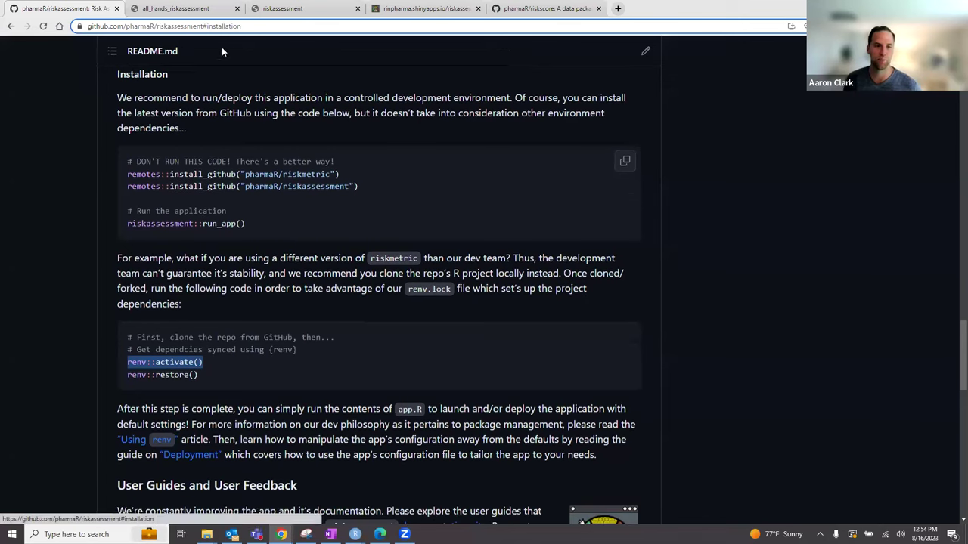
{"action": "left_click", "coordinate": [247, 28]}
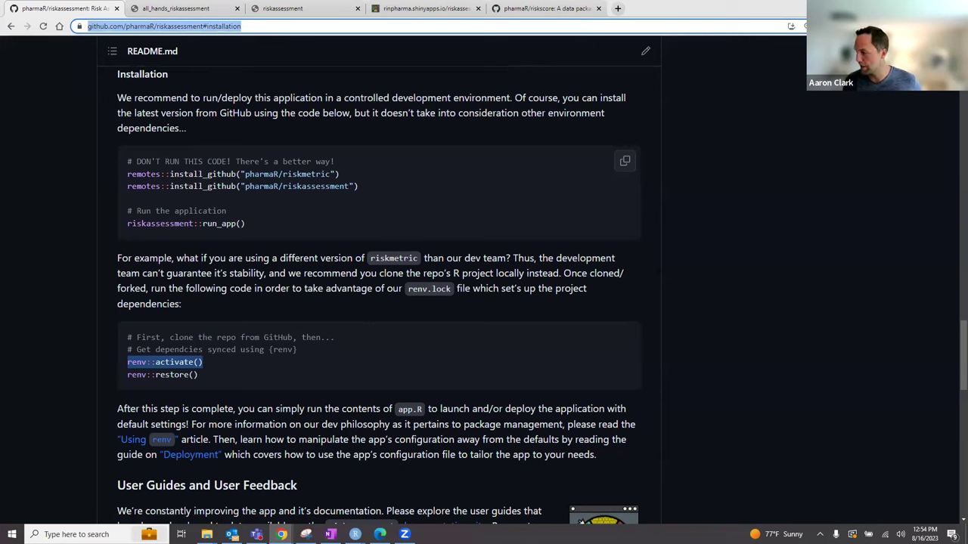
{"action": "key", "text": "alt+Tab"}
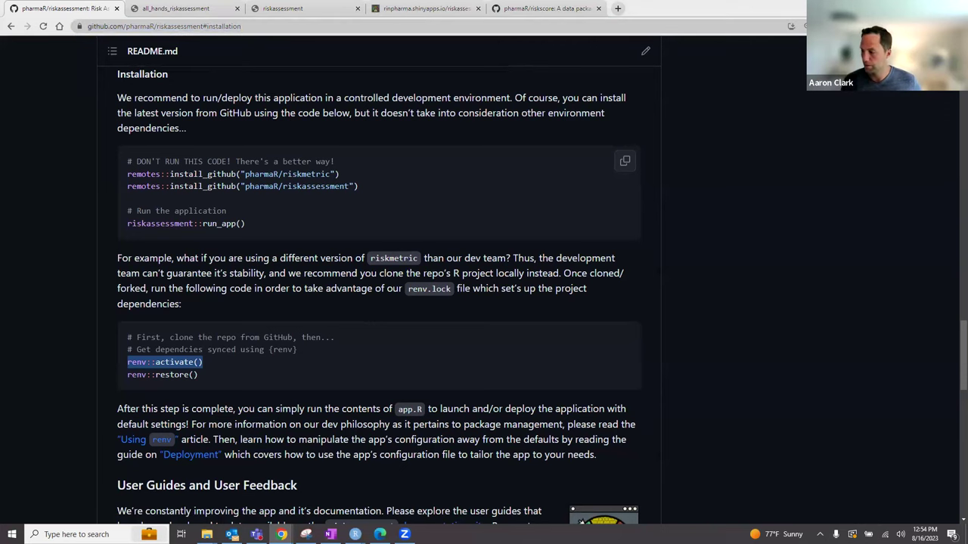